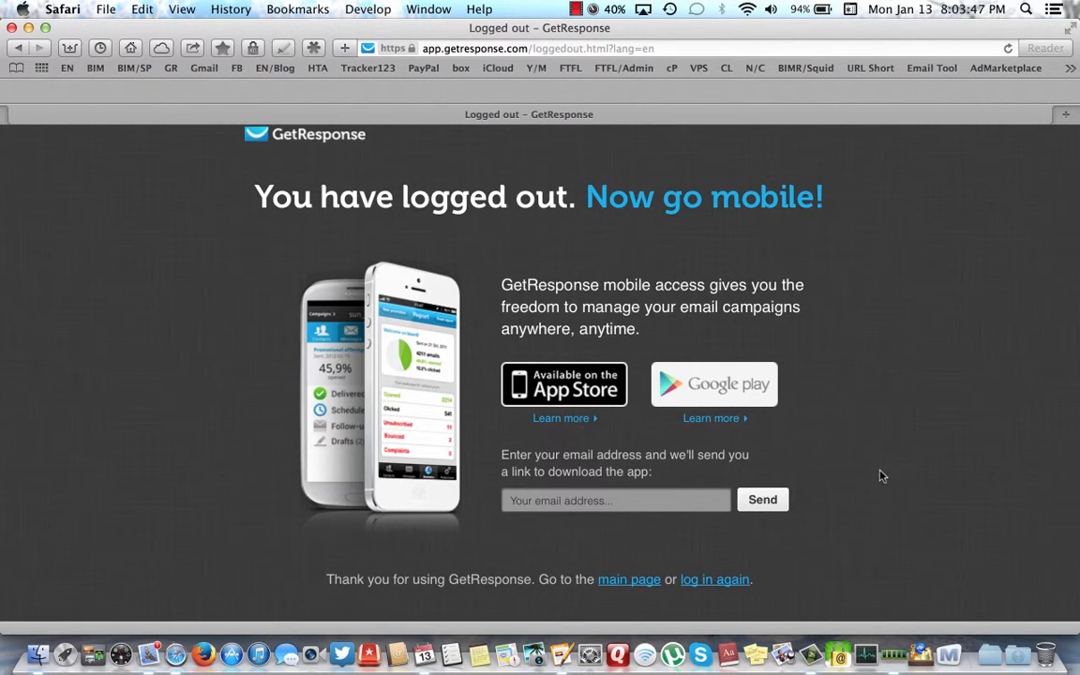
# - Follow the 'log in again' link to reach the pre-filled GetResponse sign-in page
pyautogui.click(715, 581)
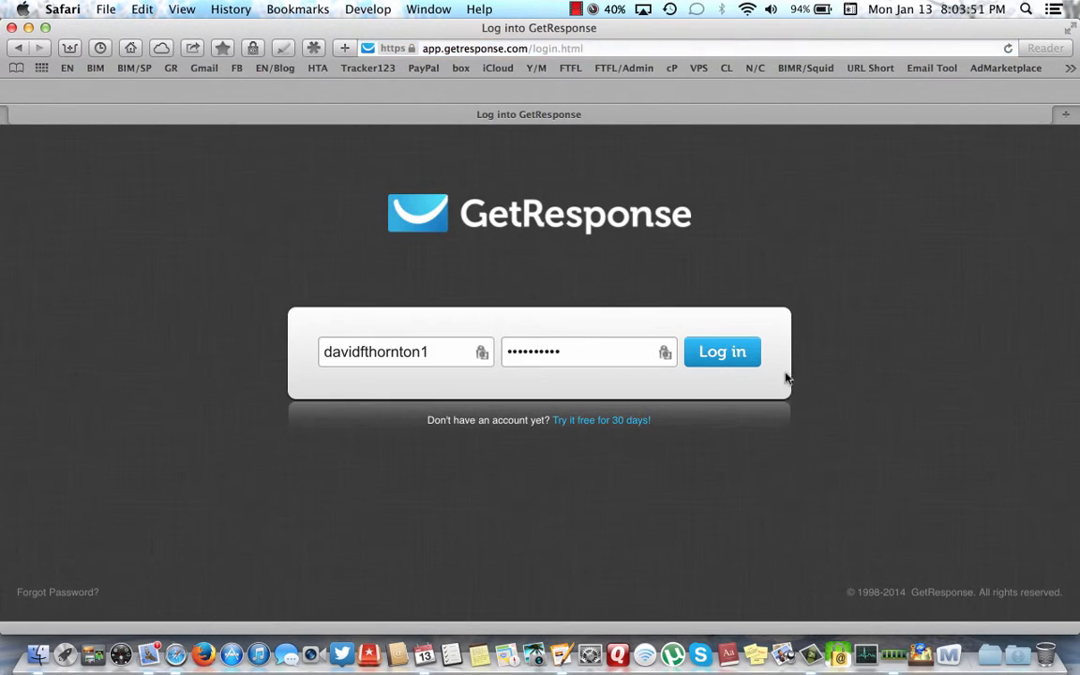
# - Log in with the saved credentials to reach the dashboard for campaign nowhiringbim
pyautogui.click(734, 351)
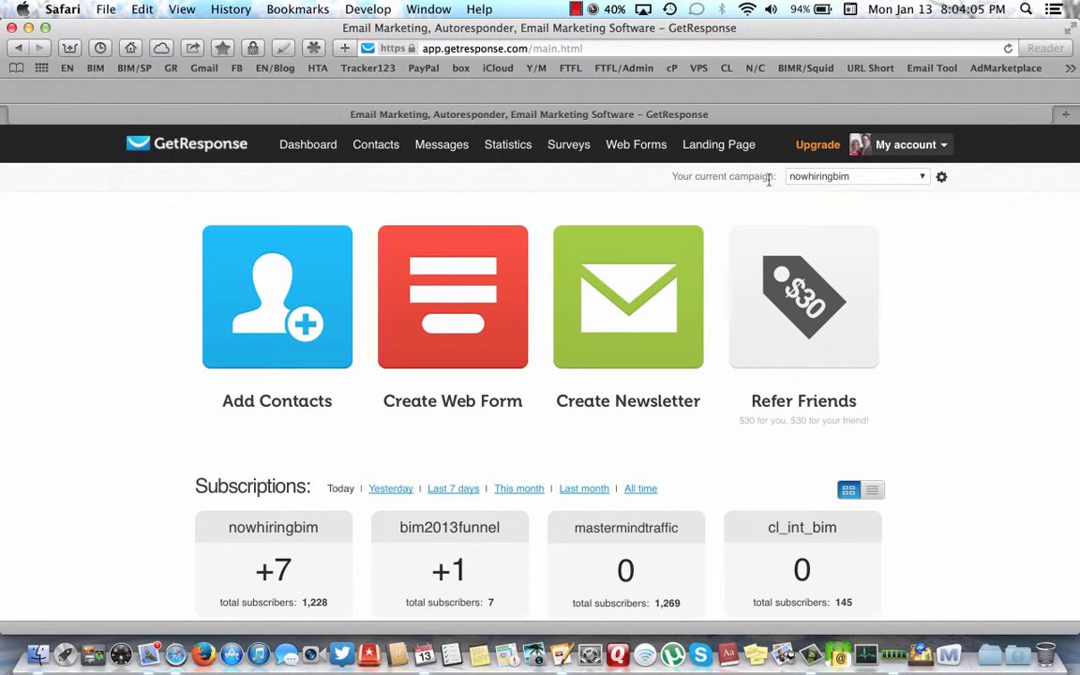
pyautogui.click(923, 179)
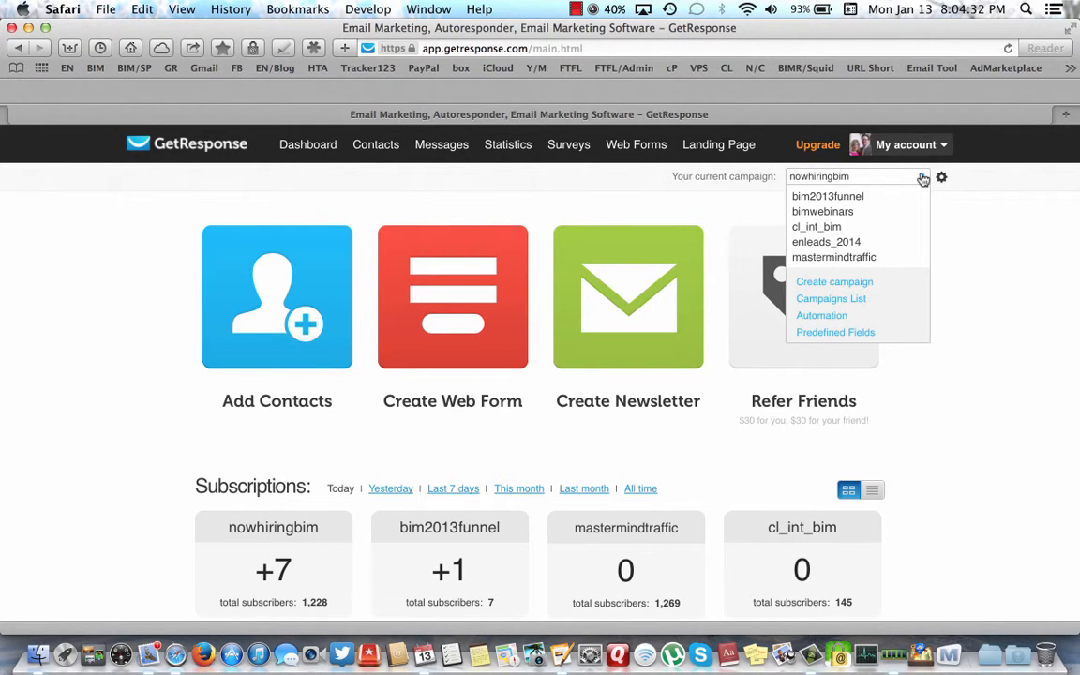
# - Switch the current campaign from nowhiringbim to cl_int_bim
pyautogui.click(814, 227)
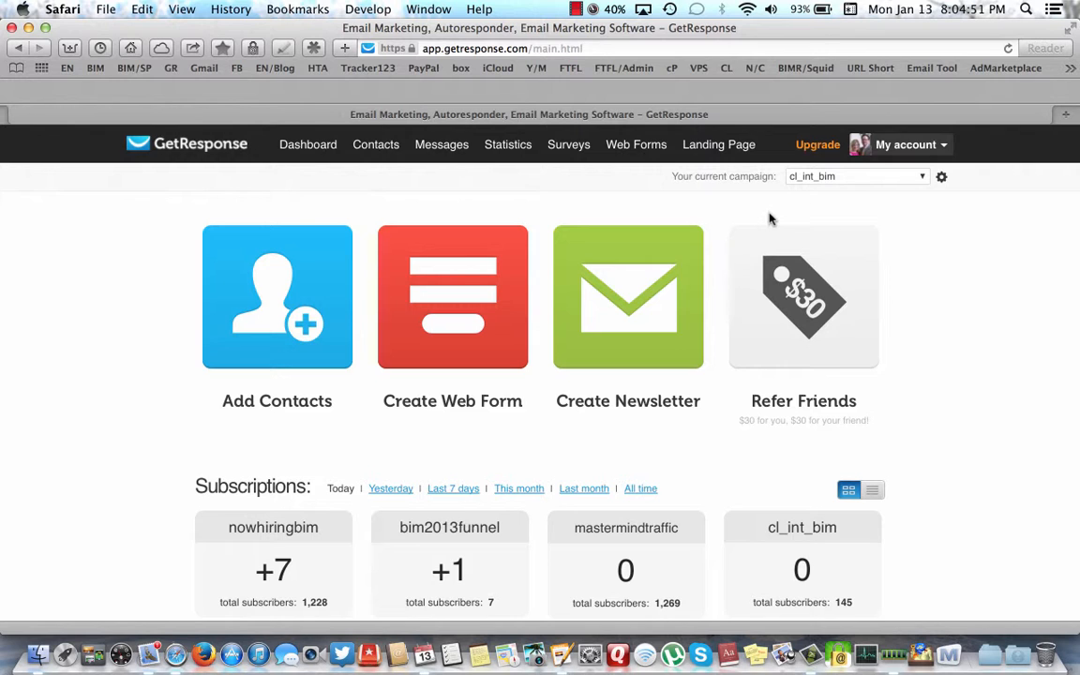
pyautogui.moveTo(440, 145)
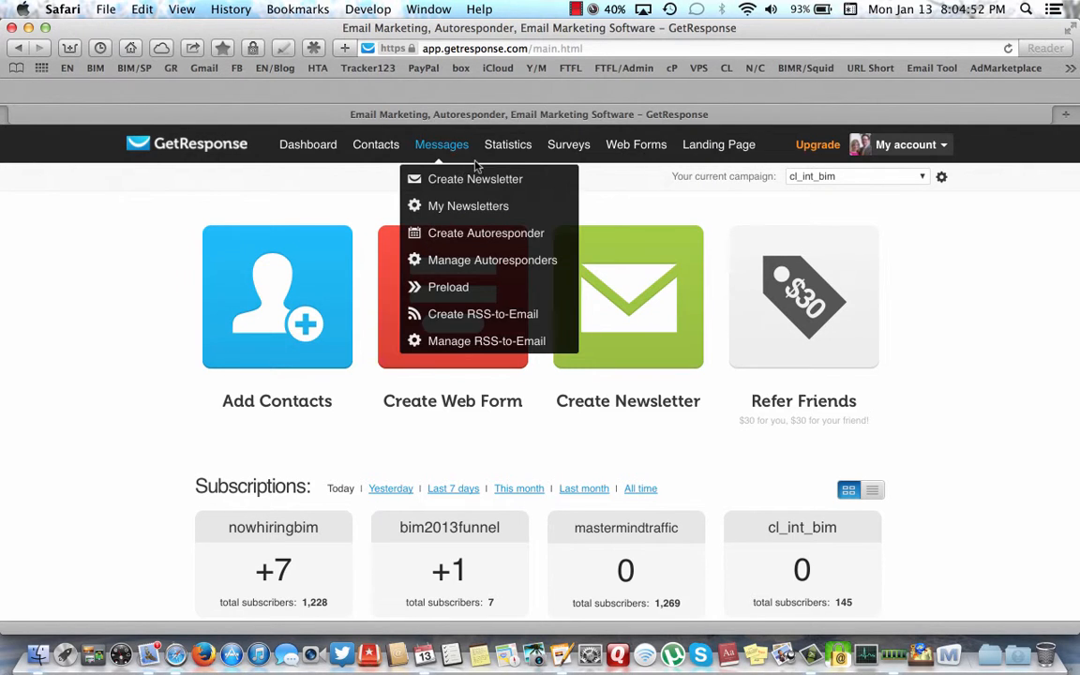
# - Open the cl_int_bim time-based autoresponder calendar via Manage Autoresponders
pyautogui.click(446, 263)
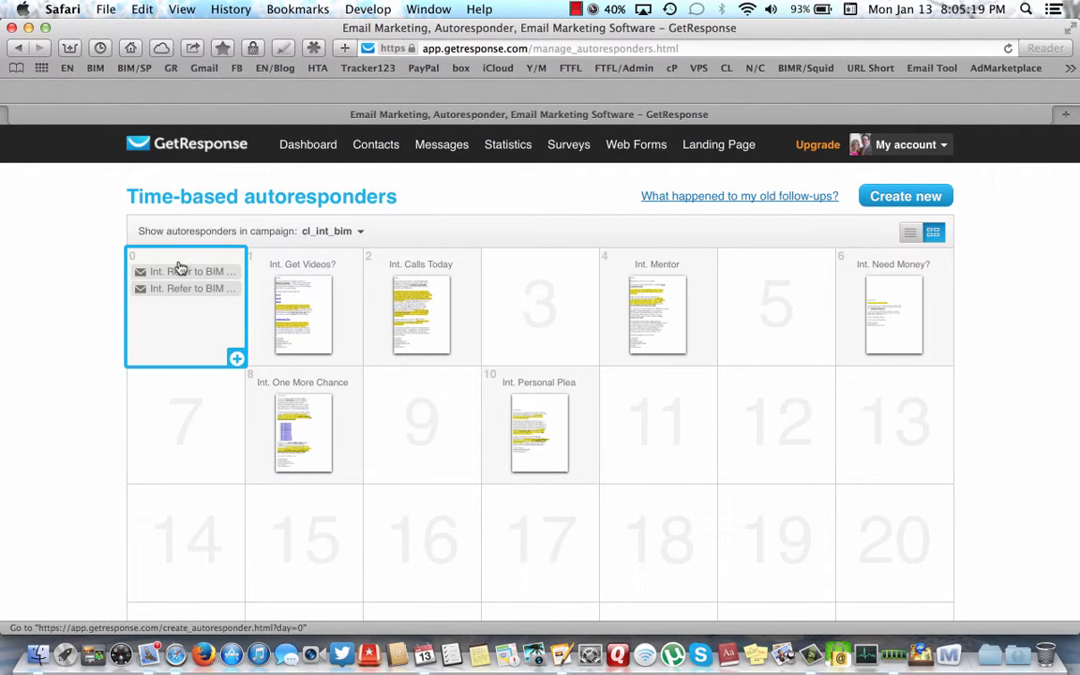
pyautogui.moveTo(293, 280)
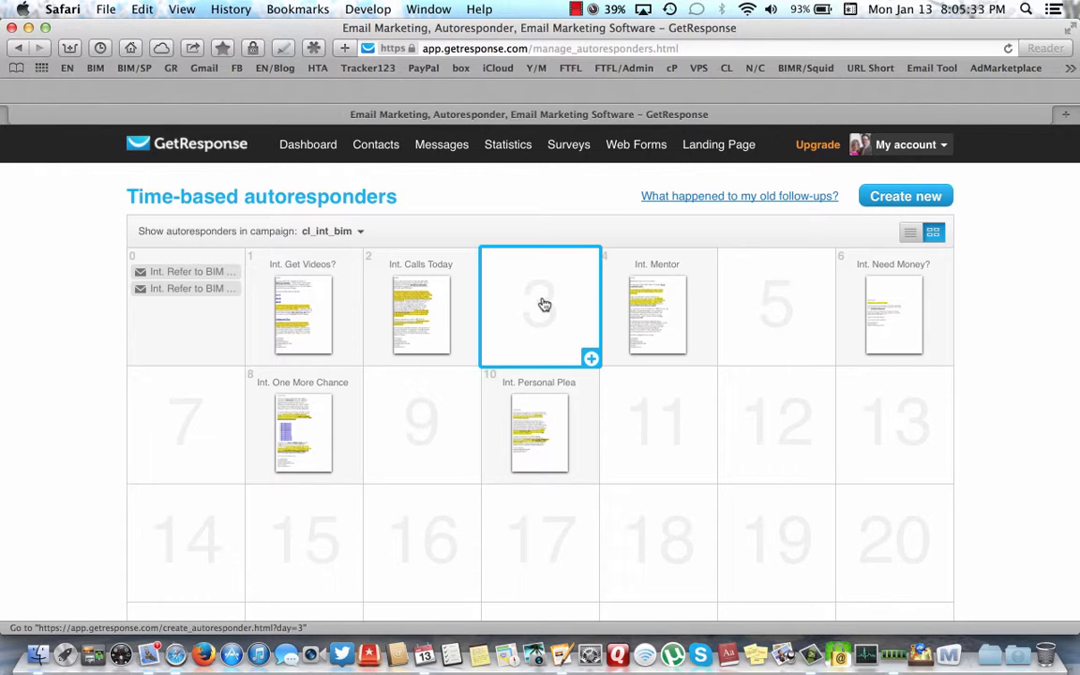
# - Start a day-3 autoresponder in cl_int_bim and review its timing settings
pyautogui.click(590, 358)
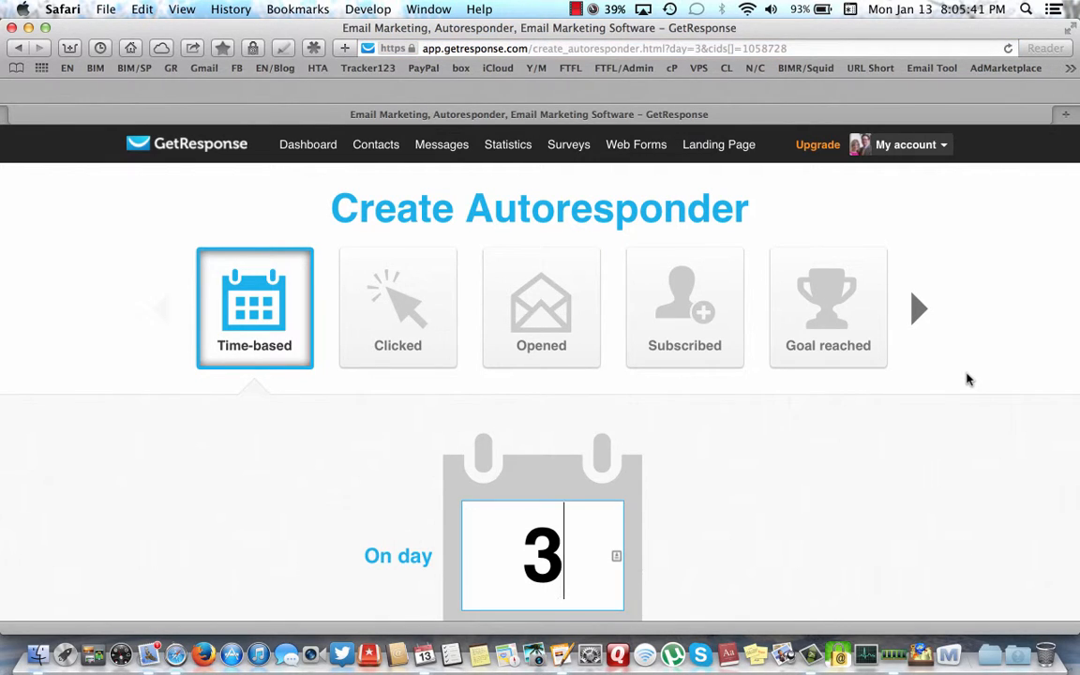
pyautogui.moveTo(499, 147)
pyautogui.scroll(-3, 935, 456)
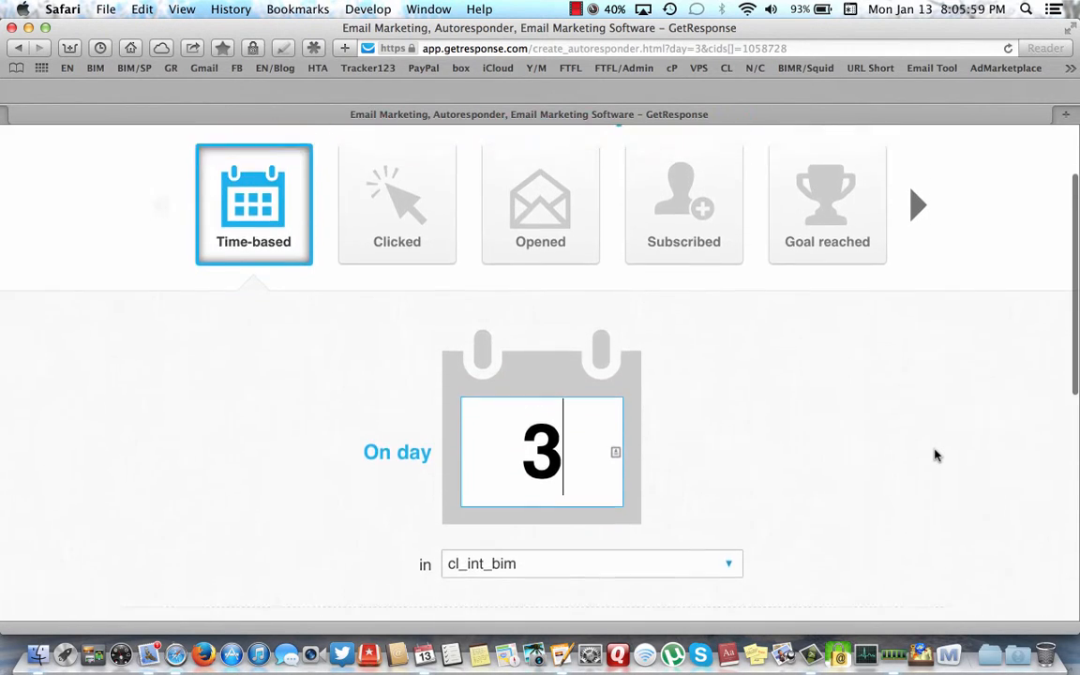
pyautogui.scroll(-4, 934, 456)
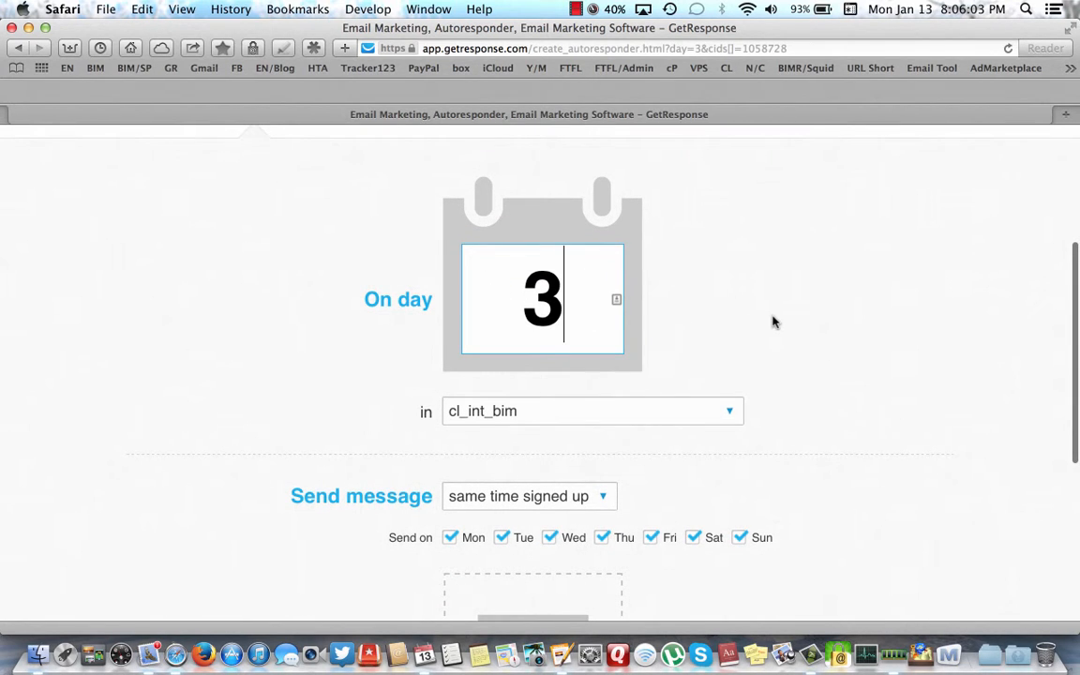
pyautogui.scroll(-1, 773, 323)
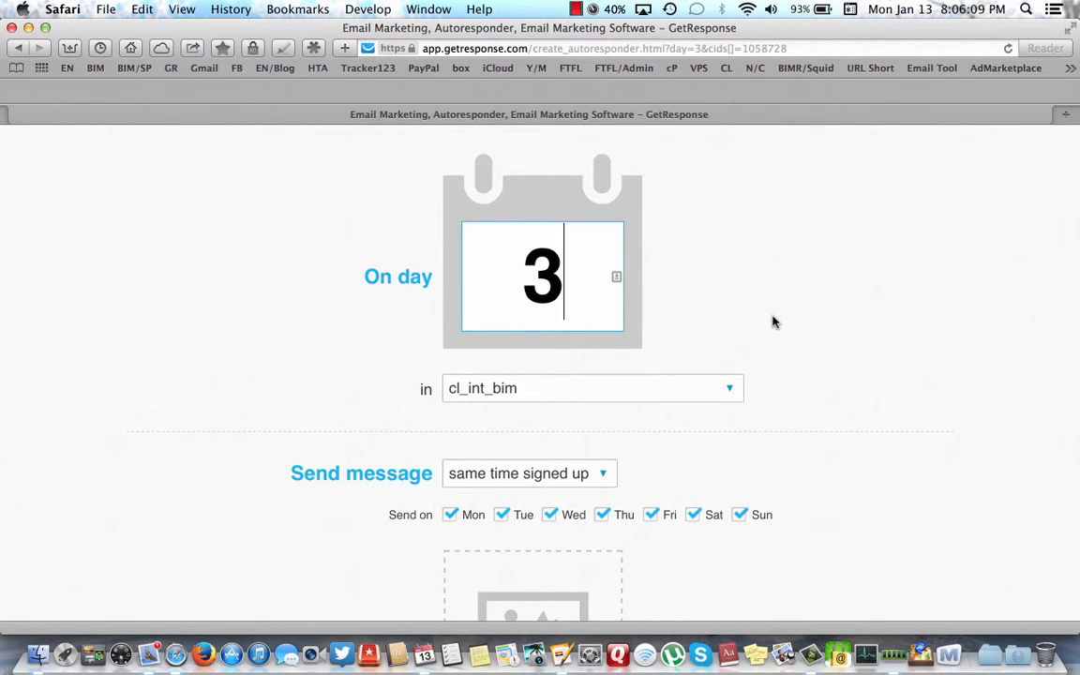
pyautogui.press('BackSpace')
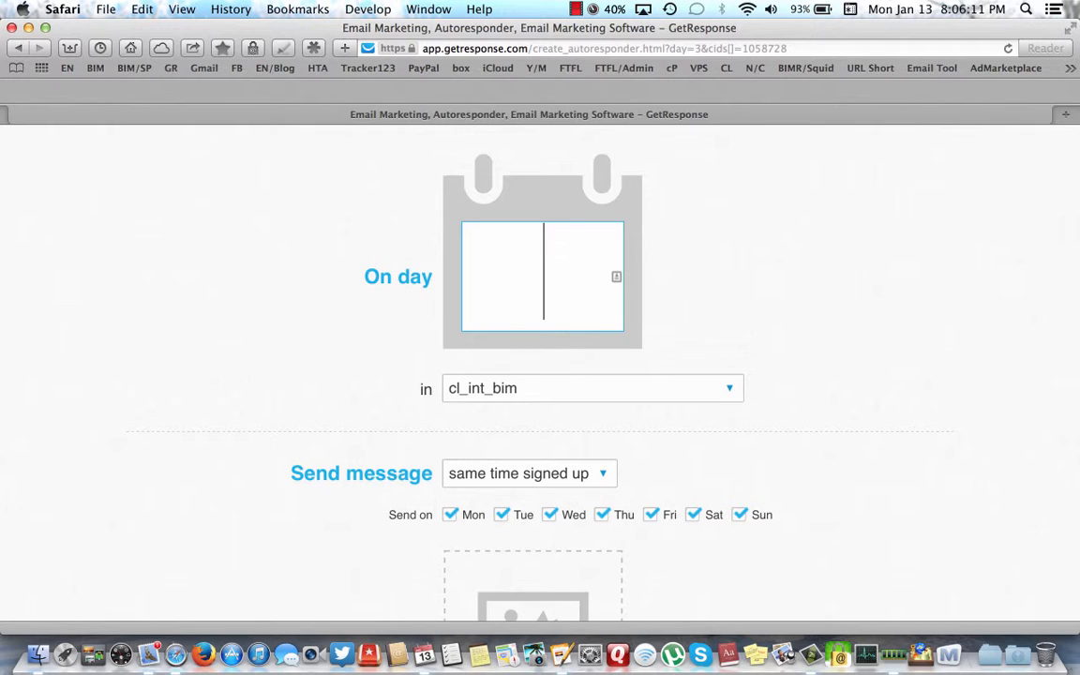
pyautogui.write('0')
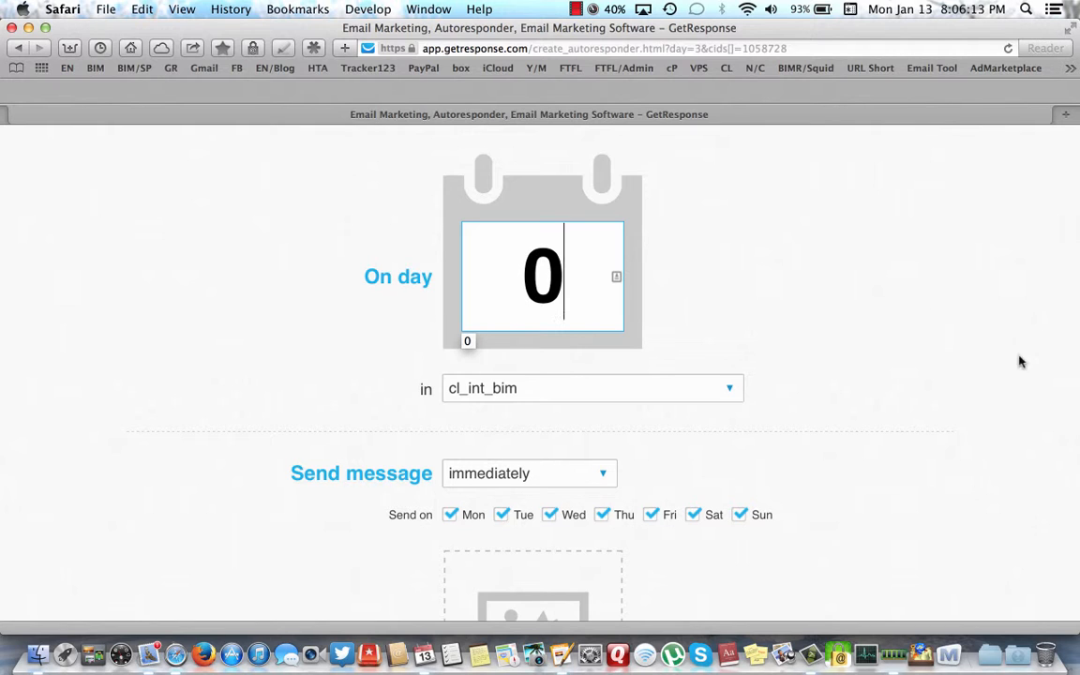
pyautogui.scroll(-1, 816, 436)
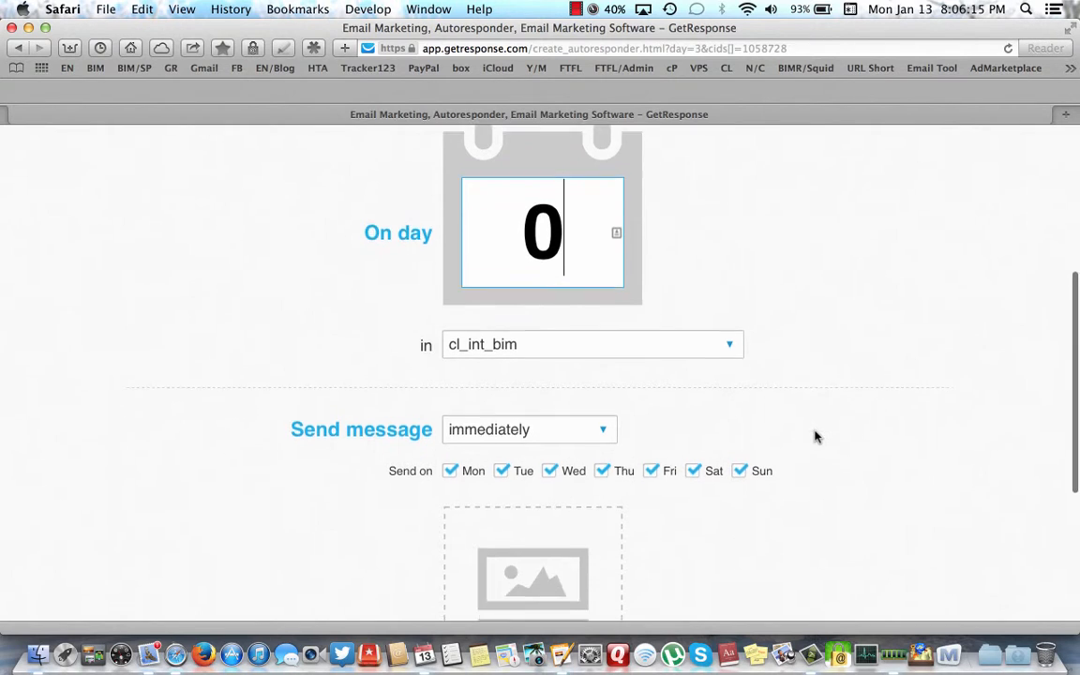
pyautogui.scroll(-1, 816, 436)
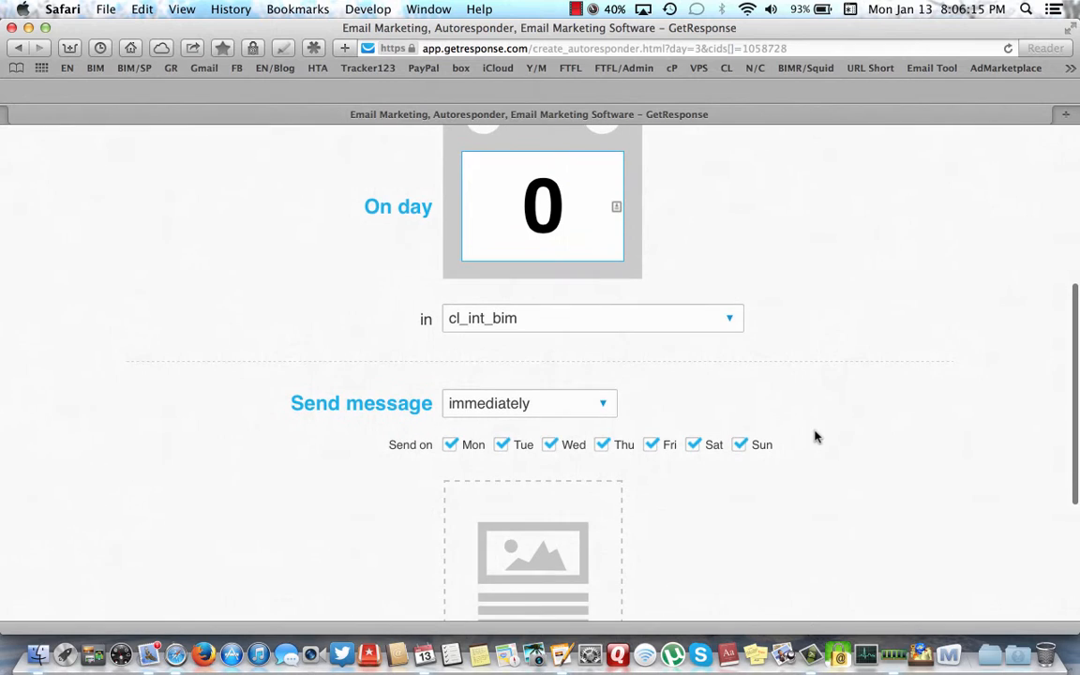
pyautogui.click(604, 405)
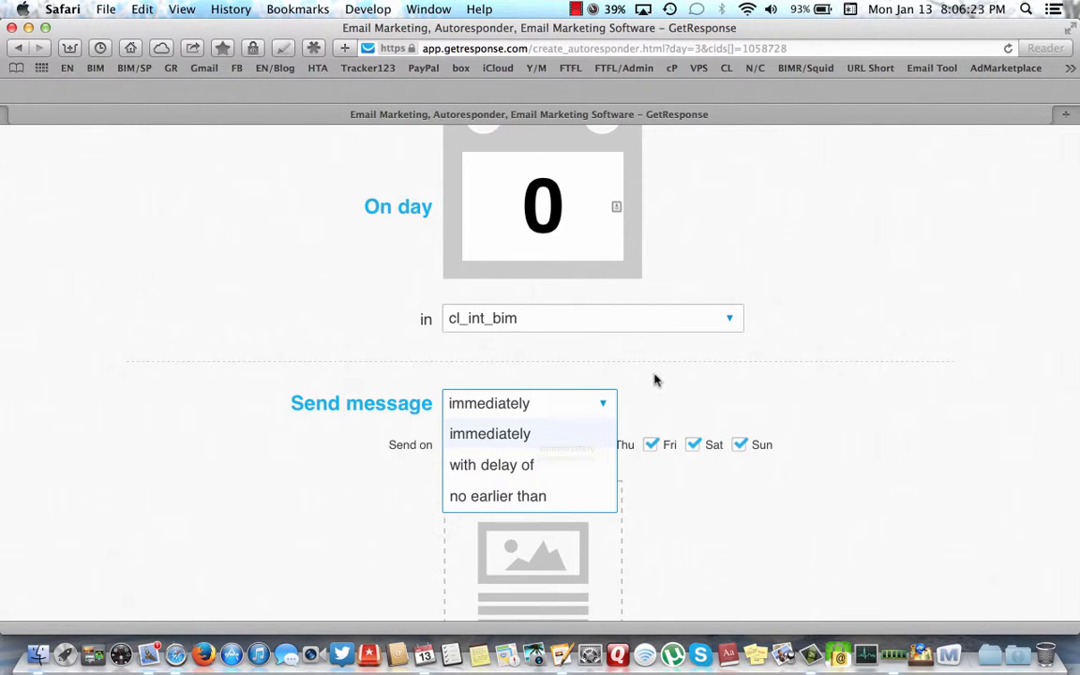
pyautogui.click(646, 393)
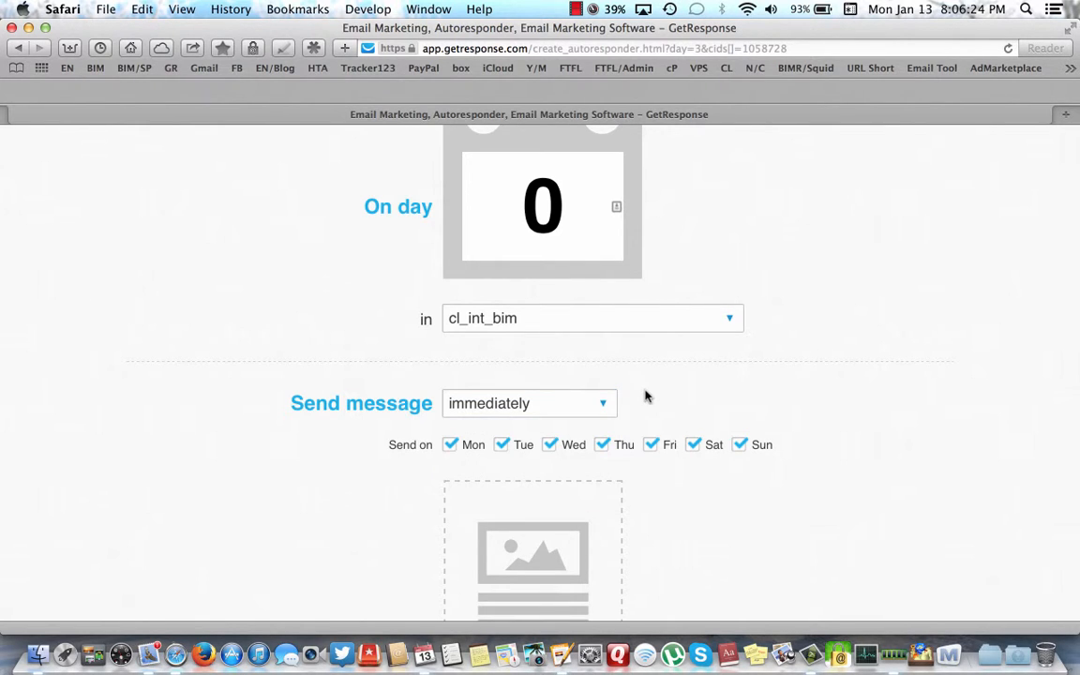
pyautogui.click(568, 205)
pyautogui.press('BackSpace')
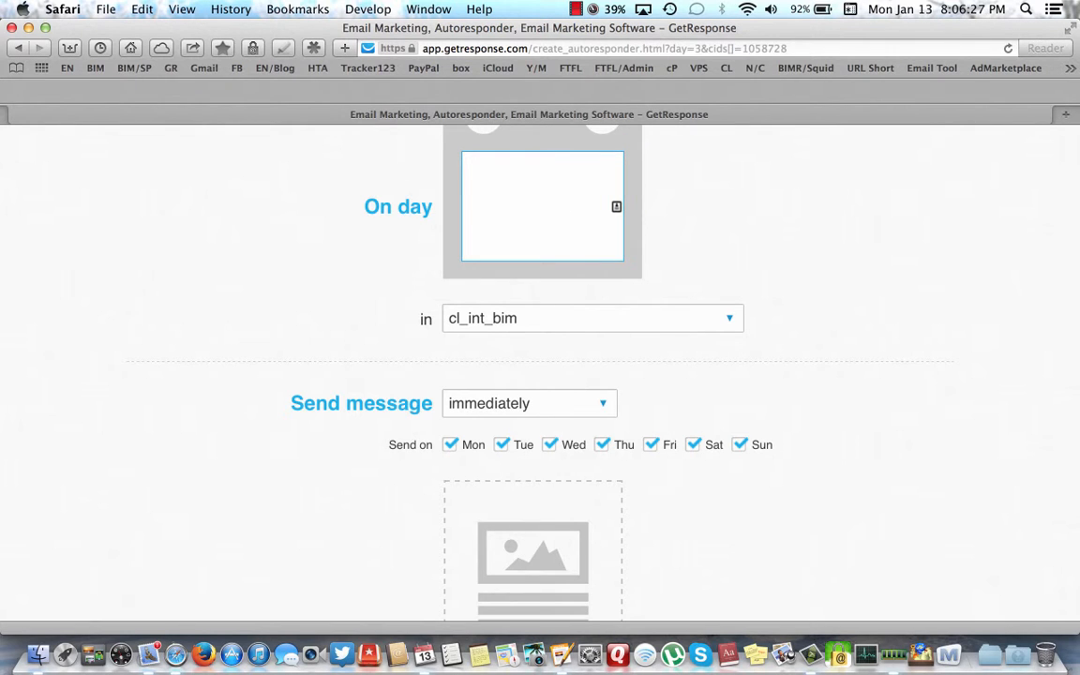
pyautogui.write('3')
pyautogui.scroll(-2, 809, 405)
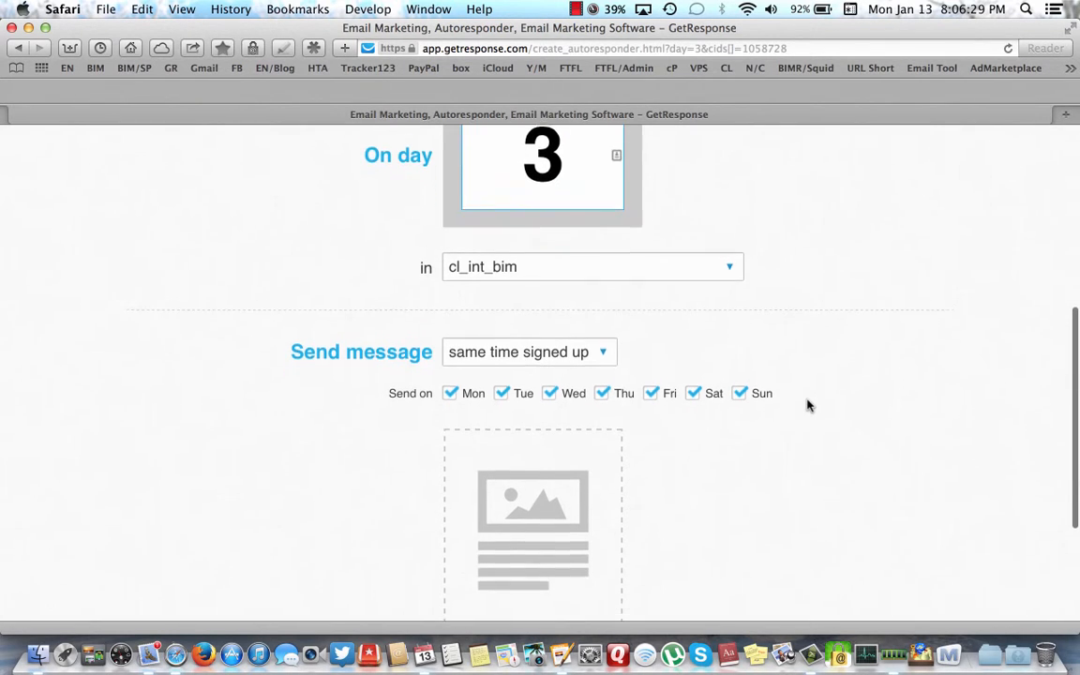
pyautogui.scroll(3, 809, 405)
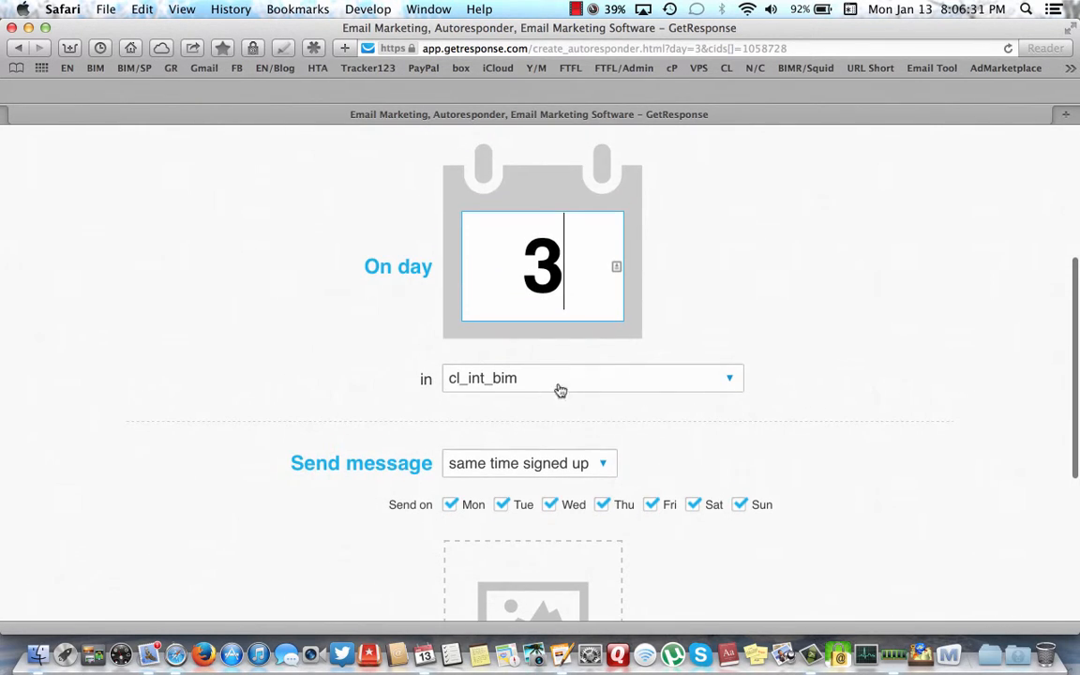
pyautogui.click(729, 380)
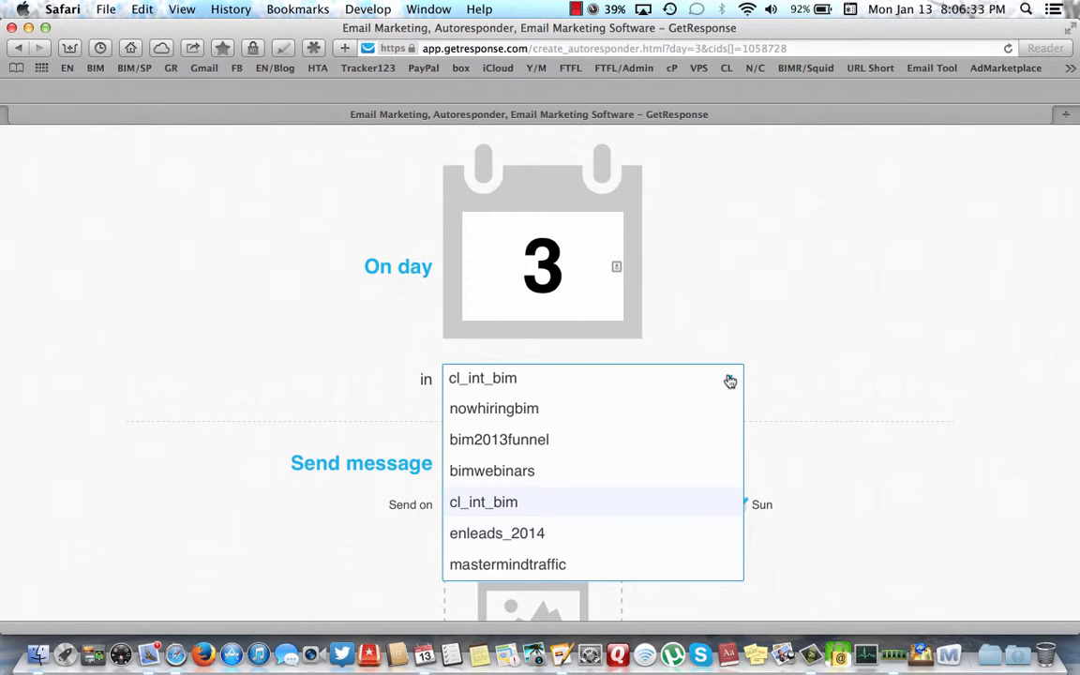
pyautogui.click(491, 505)
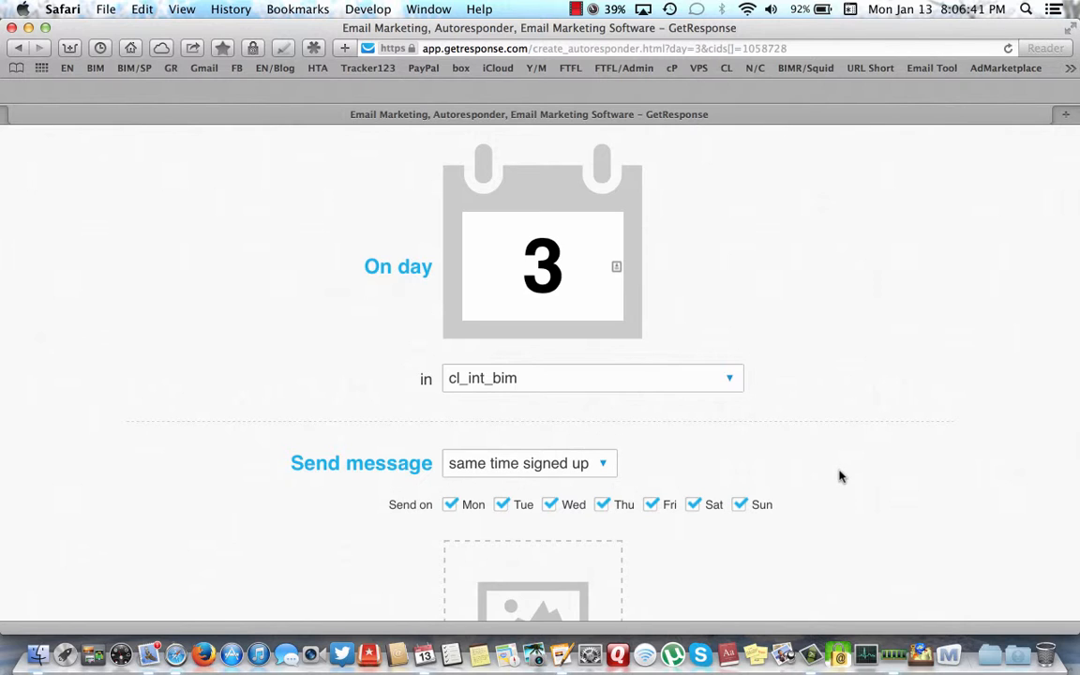
pyautogui.scroll(-6, 840, 477)
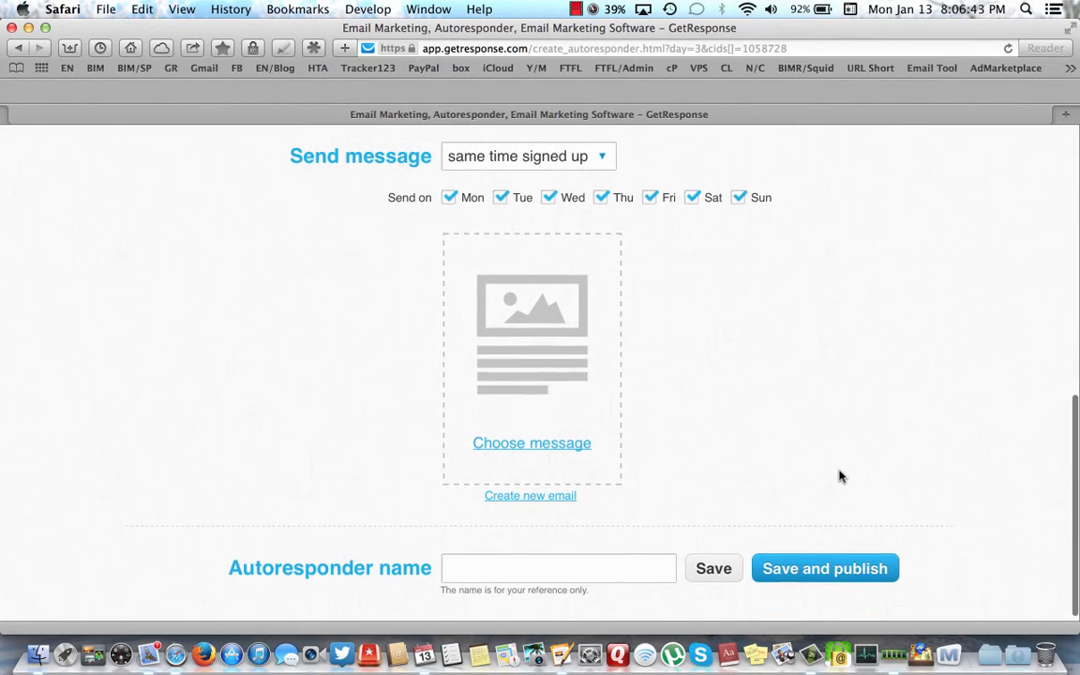
# - Create a new email for the day-3 autoresponder
pyautogui.scroll(-1, 840, 477)
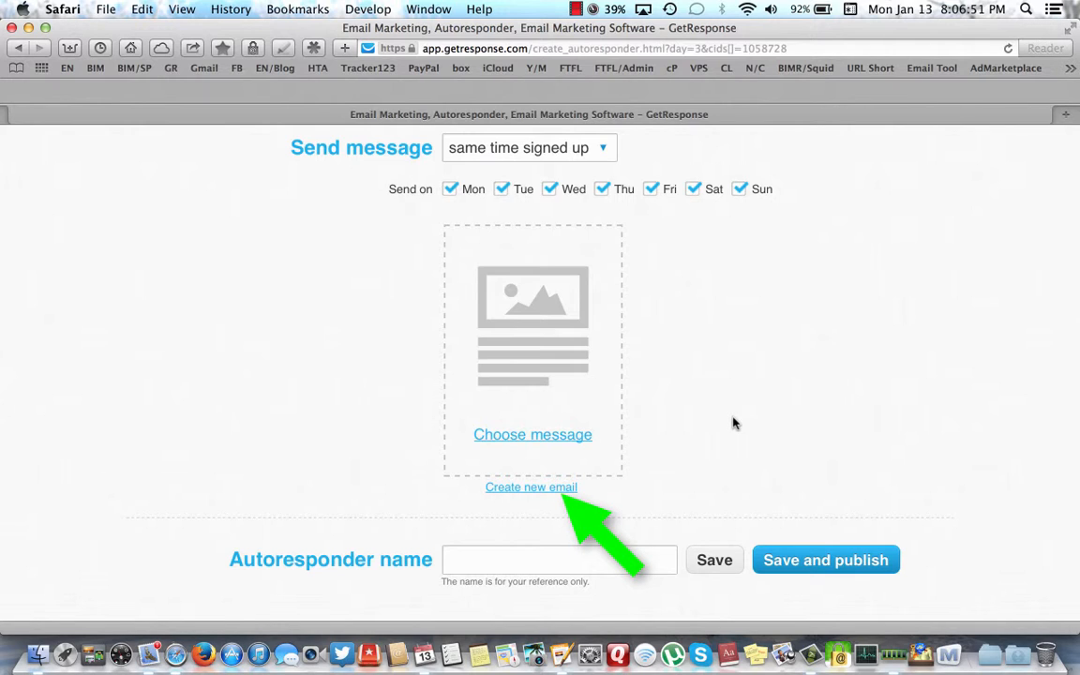
pyautogui.click(529, 489)
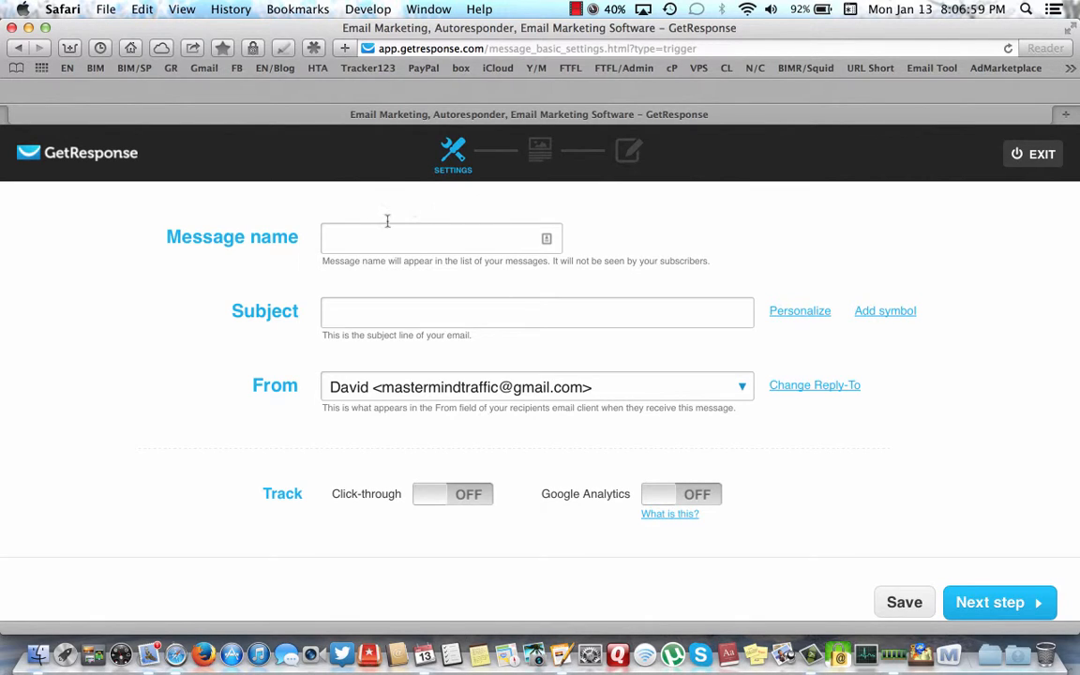
# - Name the message 'CL INT AD DAY 3' and set subject 'Do Not Waste This Chance!' plus [[name]]
pyautogui.click(328, 239)
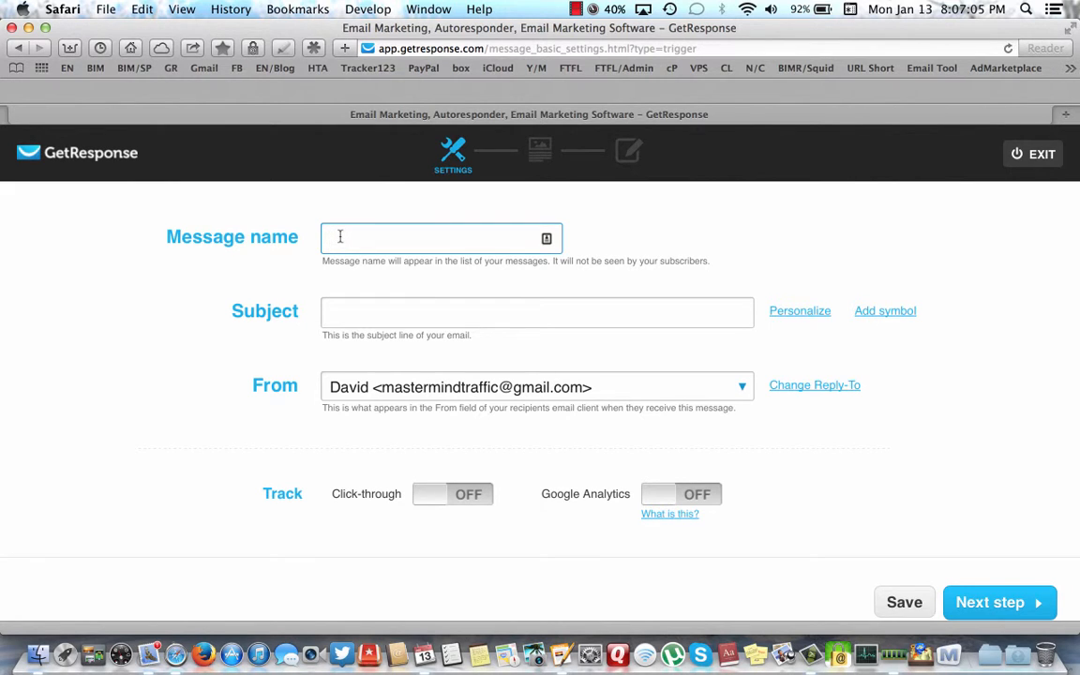
pyautogui.write('C')
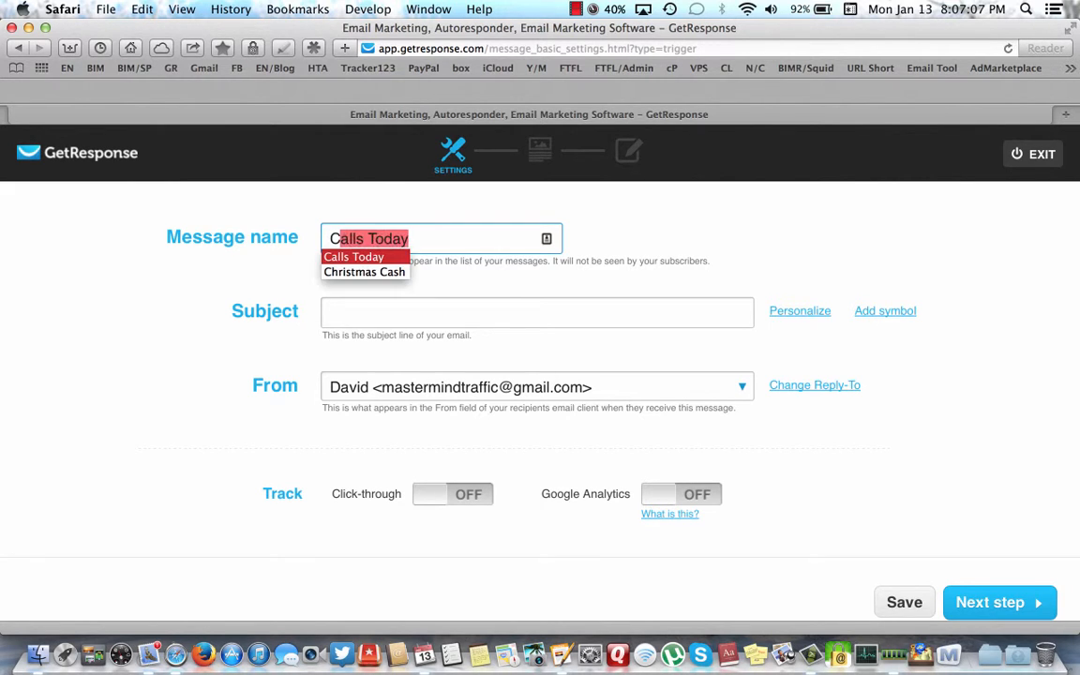
pyautogui.write('L IN')
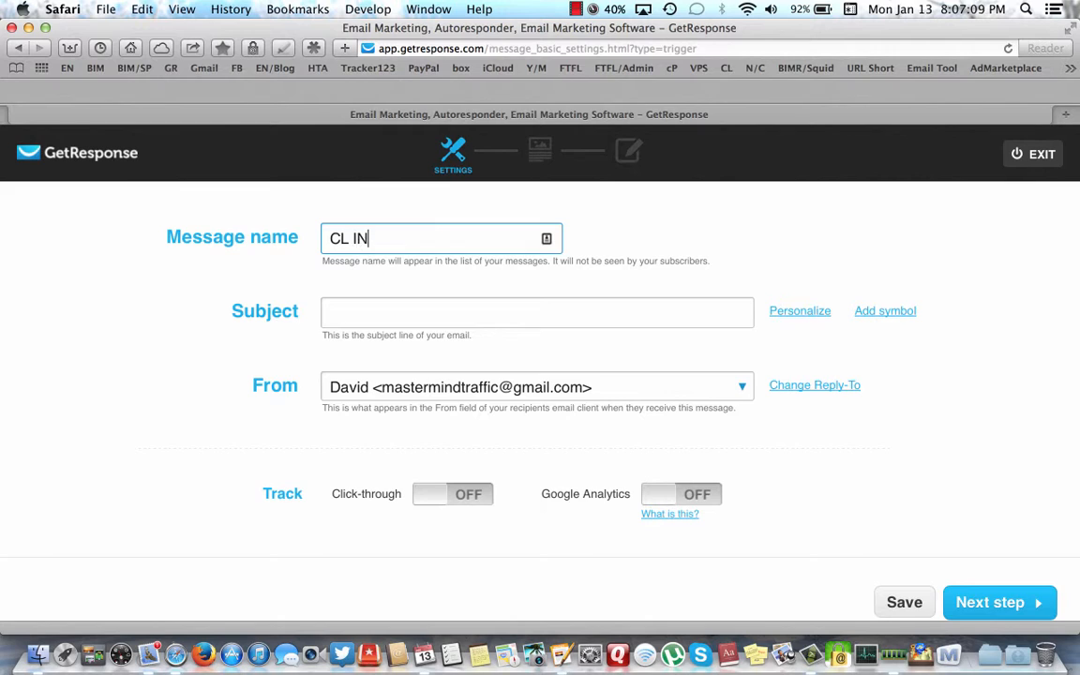
pyautogui.write('T AD DAY 3')
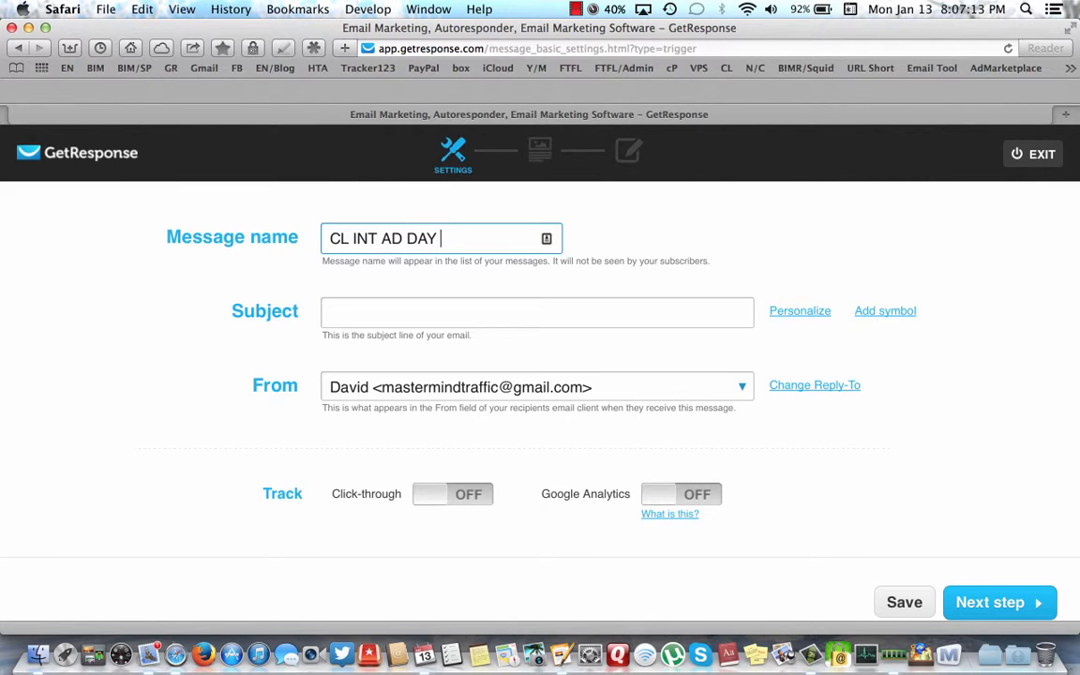
pyautogui.click(343, 312)
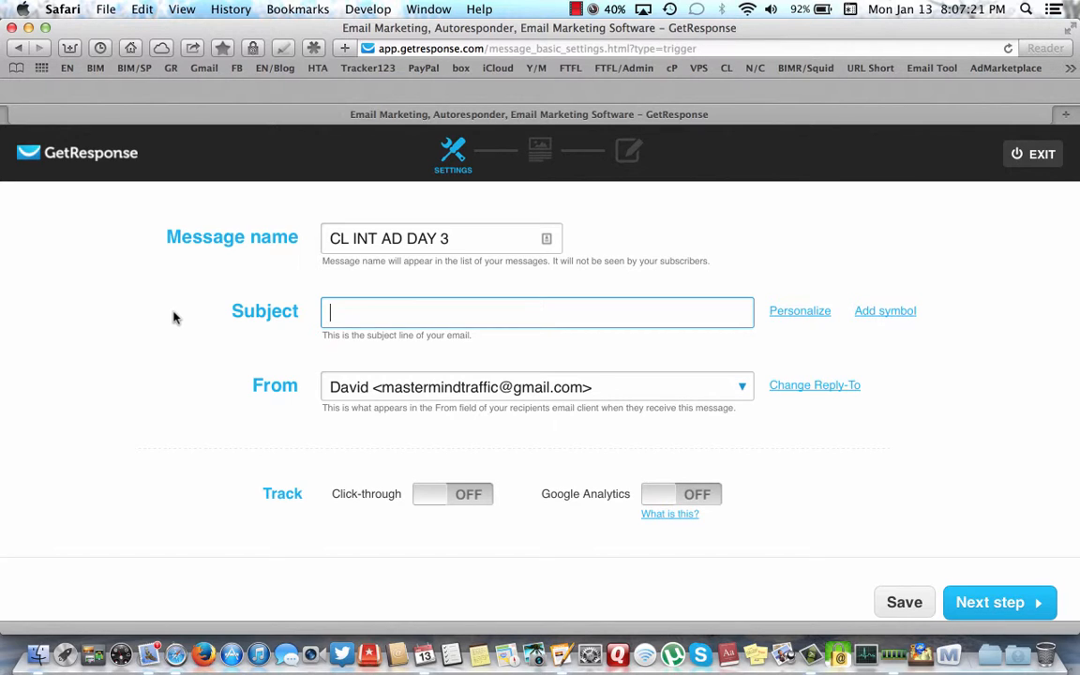
pyautogui.write('Do Not Waste T')
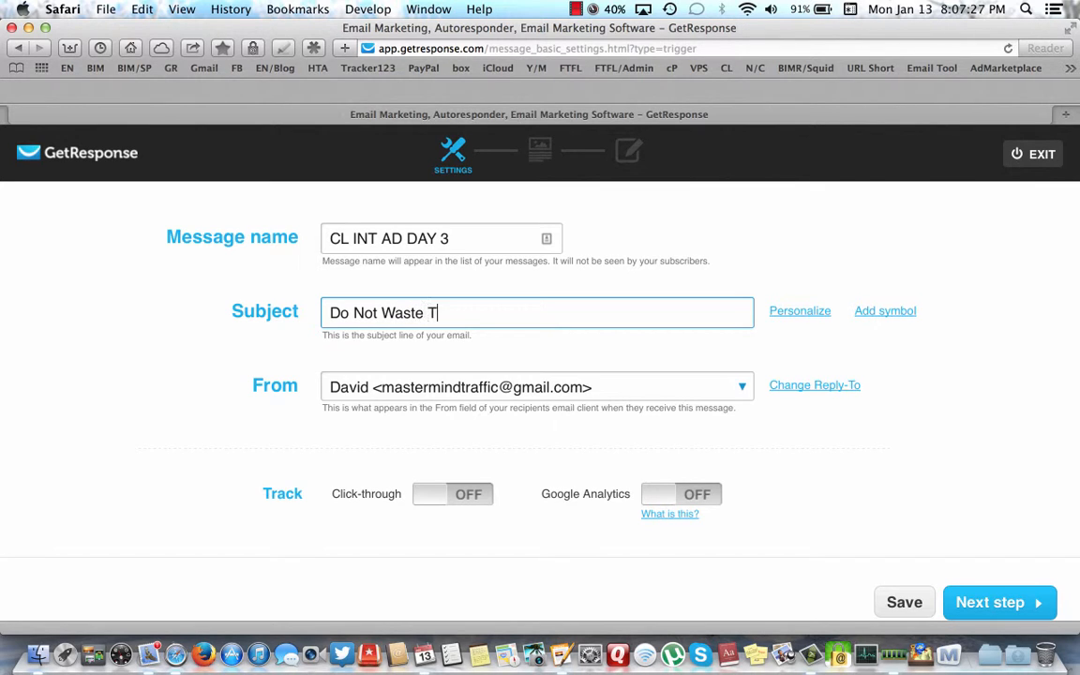
pyautogui.write('his Chance')
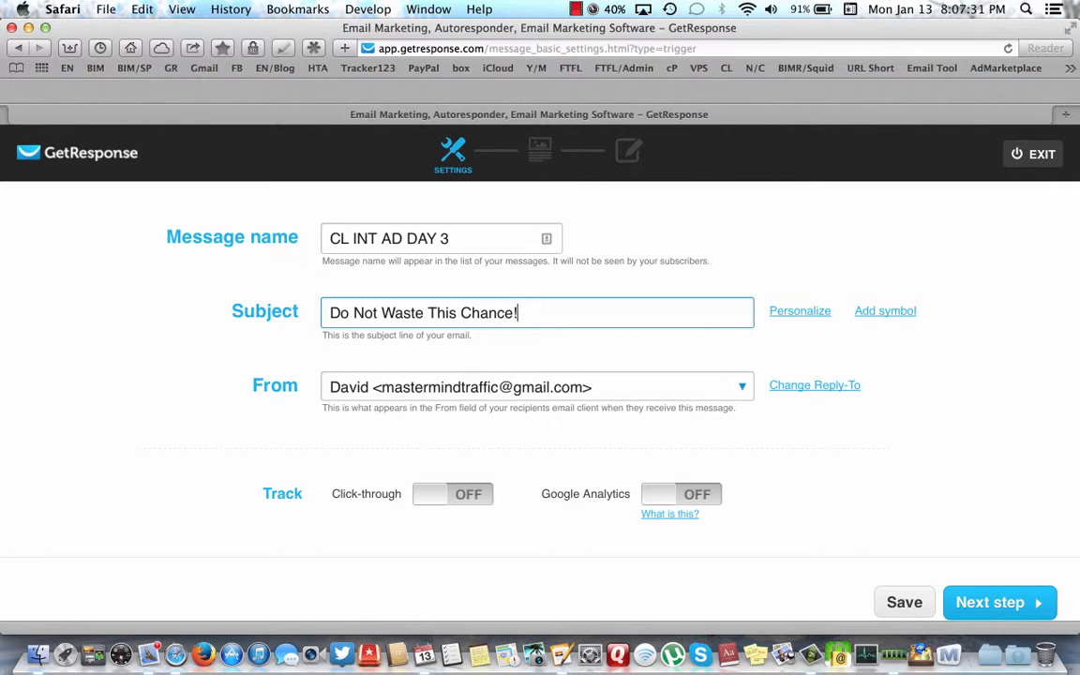
pyautogui.write('!')
pyautogui.click(795, 311)
pyautogui.click(328, 312)
pyautogui.moveTo(816, 314)
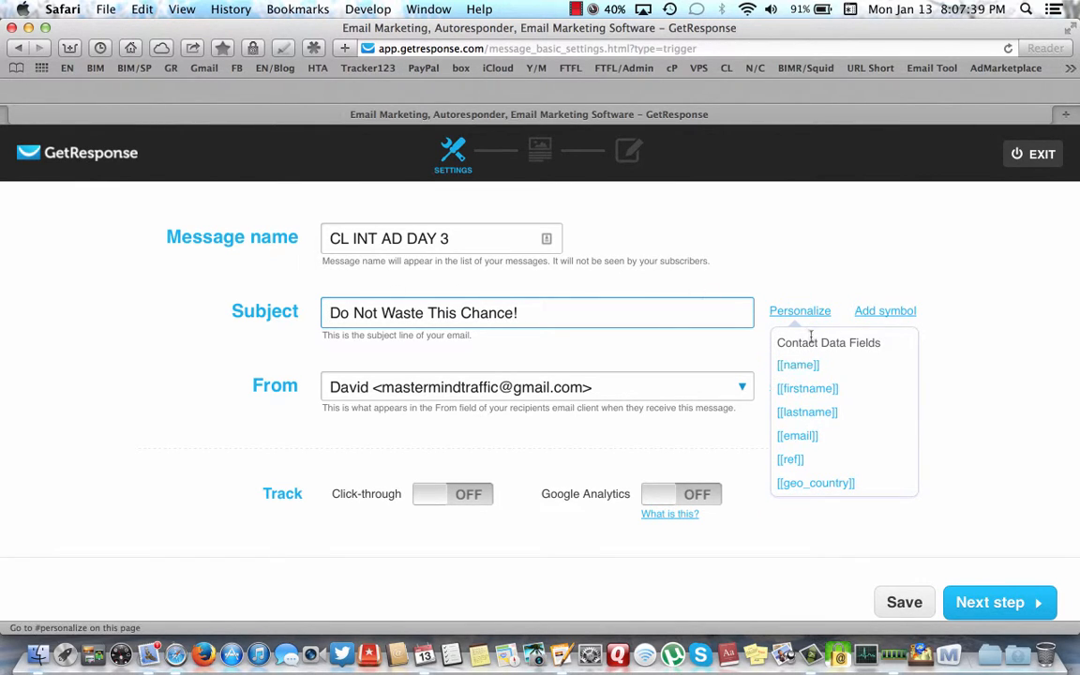
pyautogui.click(797, 366)
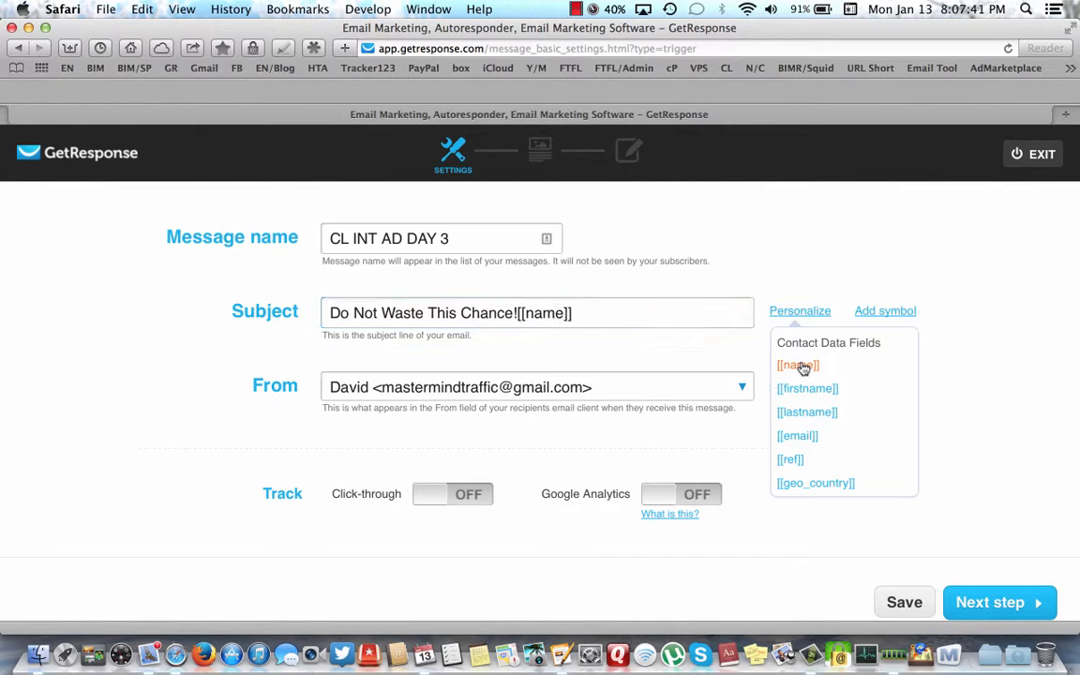
pyautogui.click(586, 315)
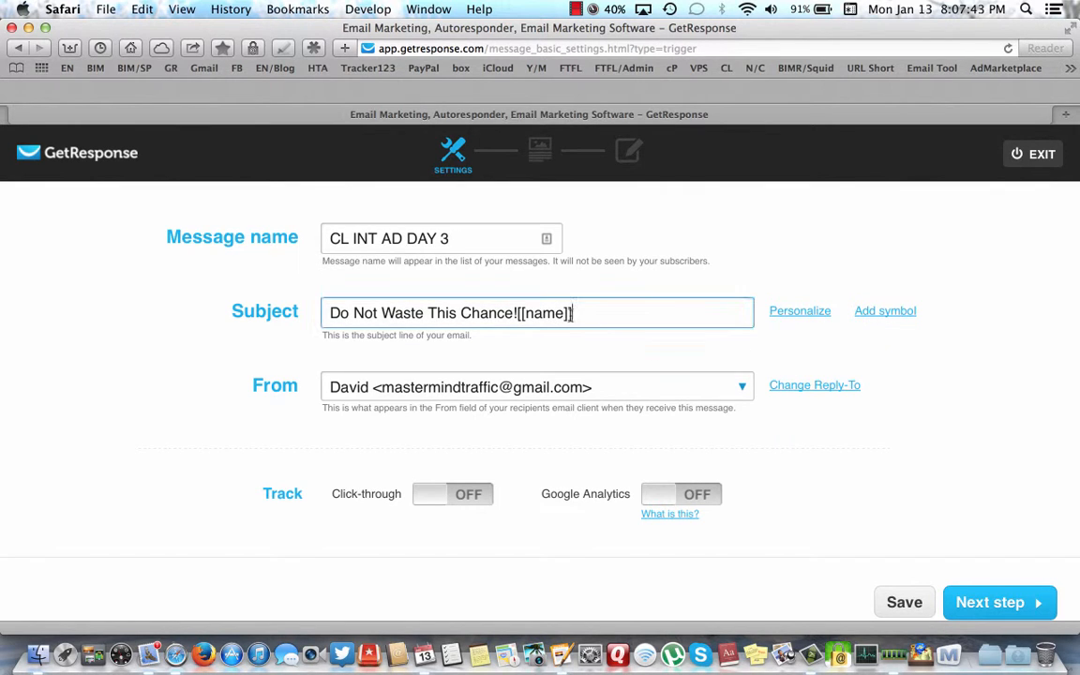
# - Strip [[name]] so the subject is 'Do Not Waste This Chance!' and continue to templates
pyautogui.press('BackSpace')
pyautogui.press('BackSpace')
pyautogui.press('BackSpace')
pyautogui.press('BackSpace')
pyautogui.press('BackSpace')
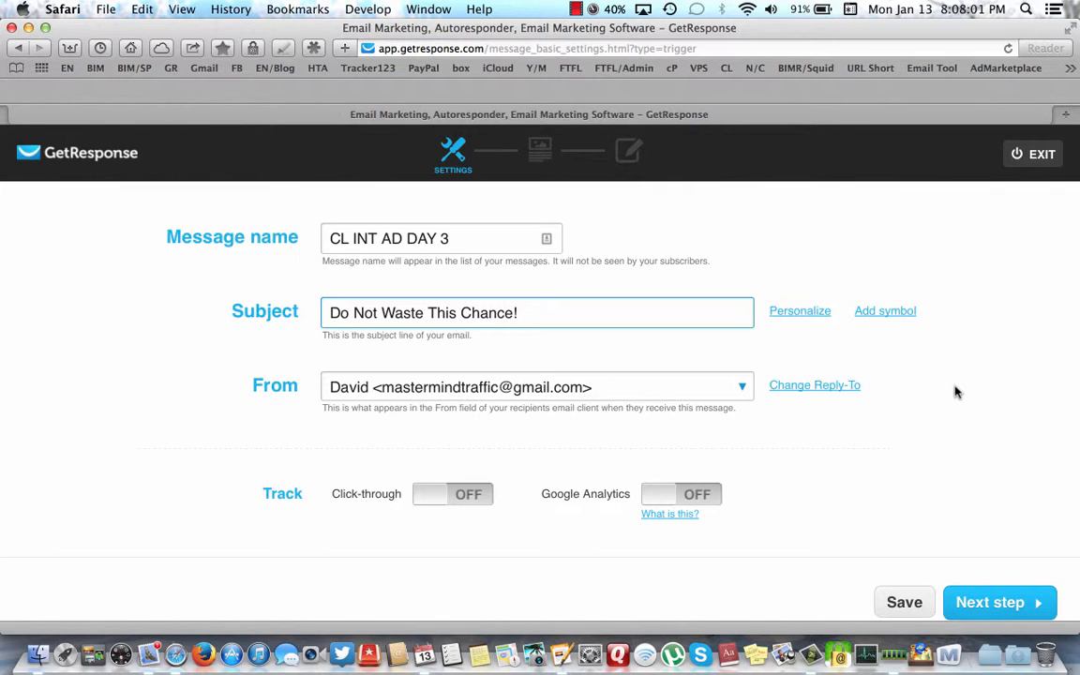
pyautogui.scroll(-1, 940, 397)
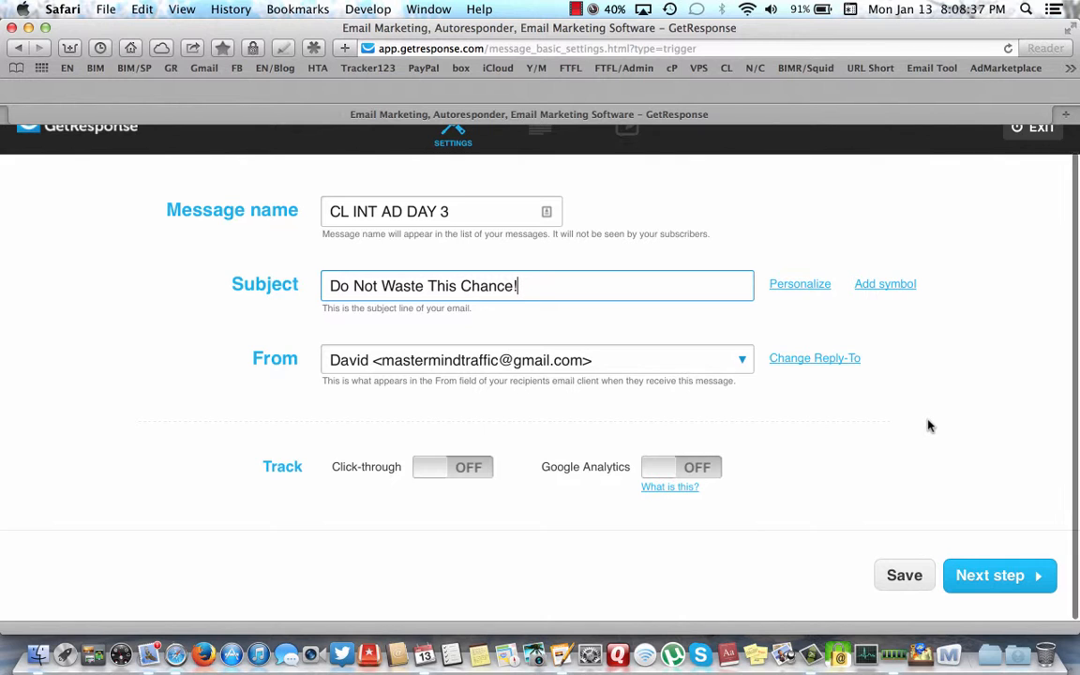
pyautogui.click(999, 576)
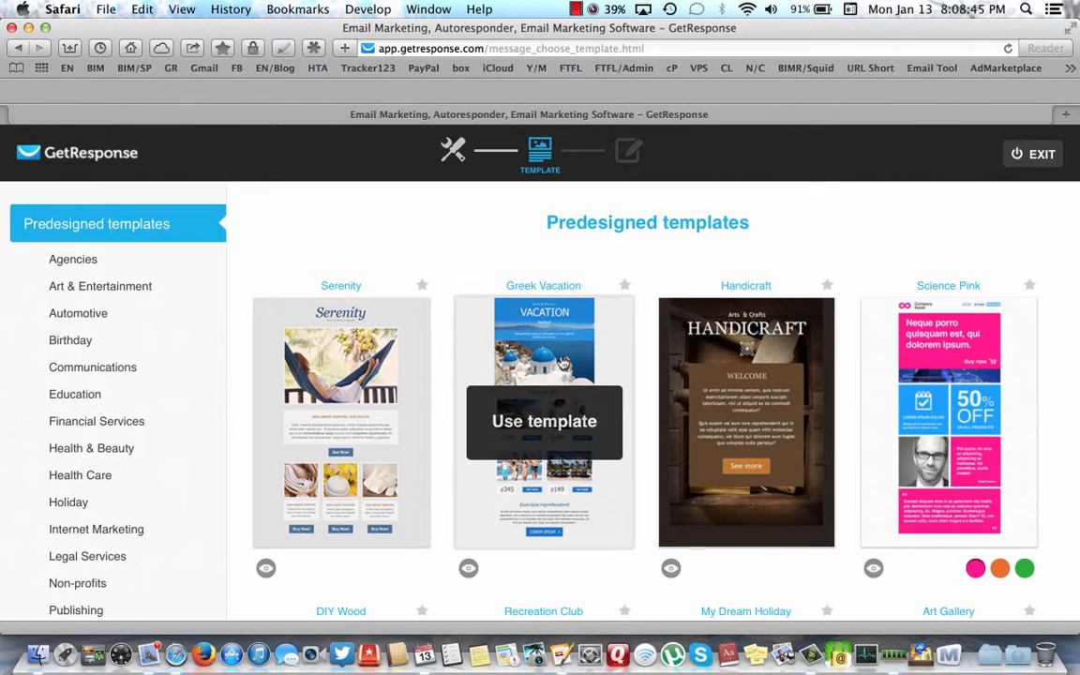
# - Browse the predesigned templates such as Free Shipping, Starred and Art Lounge Beige
pyautogui.scroll(-2, 318, 228)
pyautogui.scroll(-3, 318, 228)
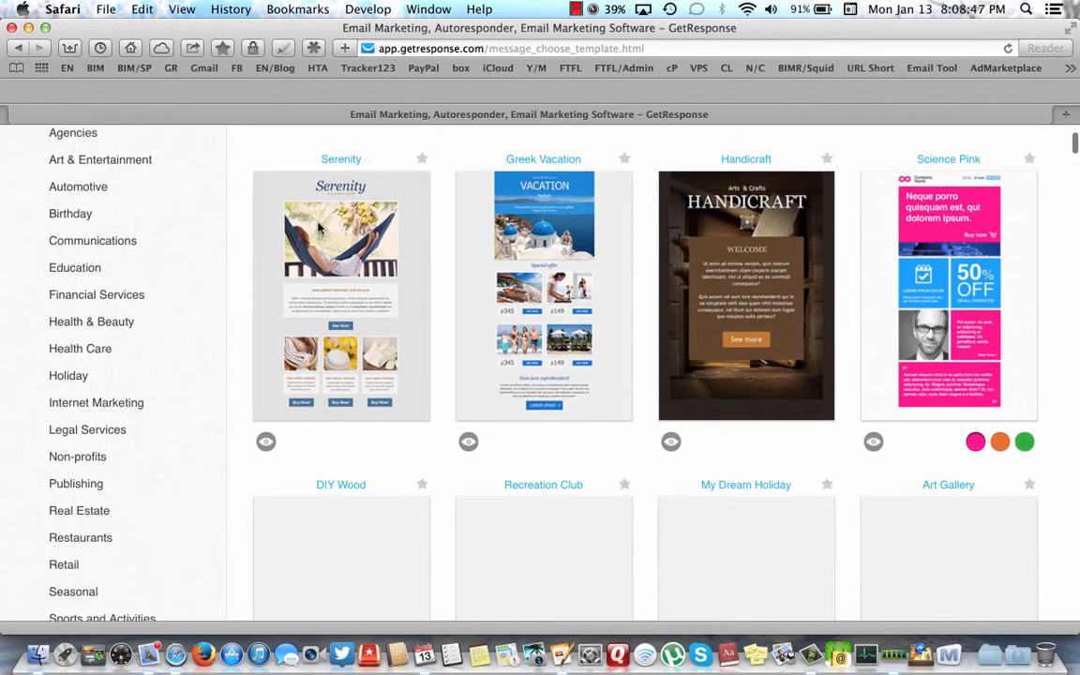
pyautogui.scroll(-10, 318, 228)
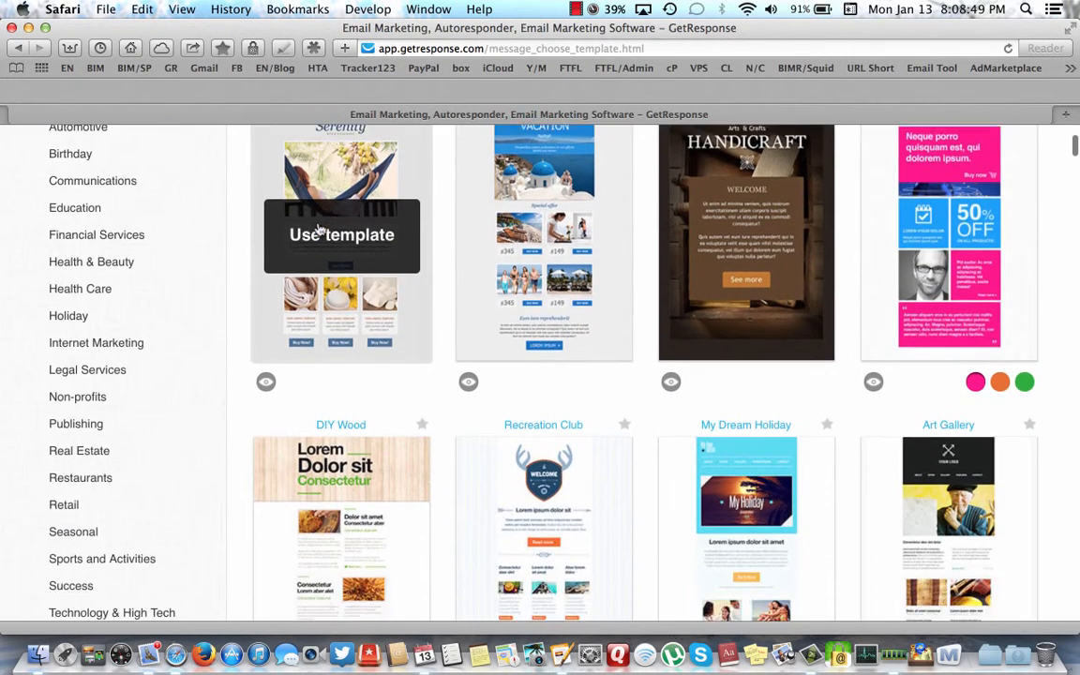
pyautogui.scroll(-12, 318, 228)
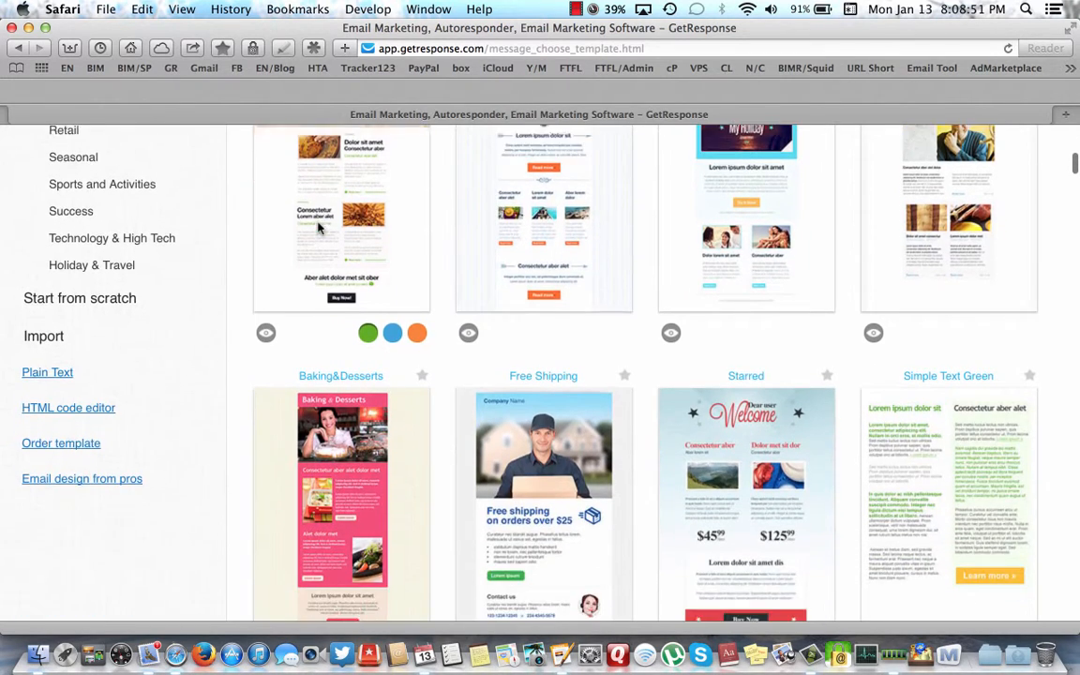
pyautogui.scroll(-5, 318, 227)
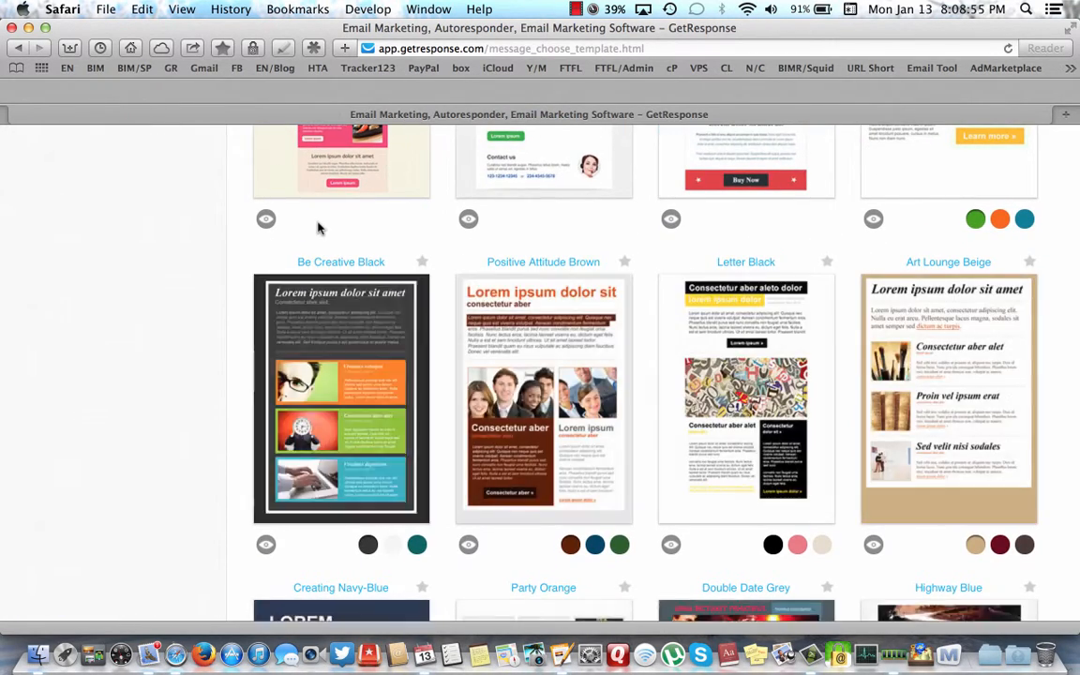
pyautogui.scroll(8, 318, 228)
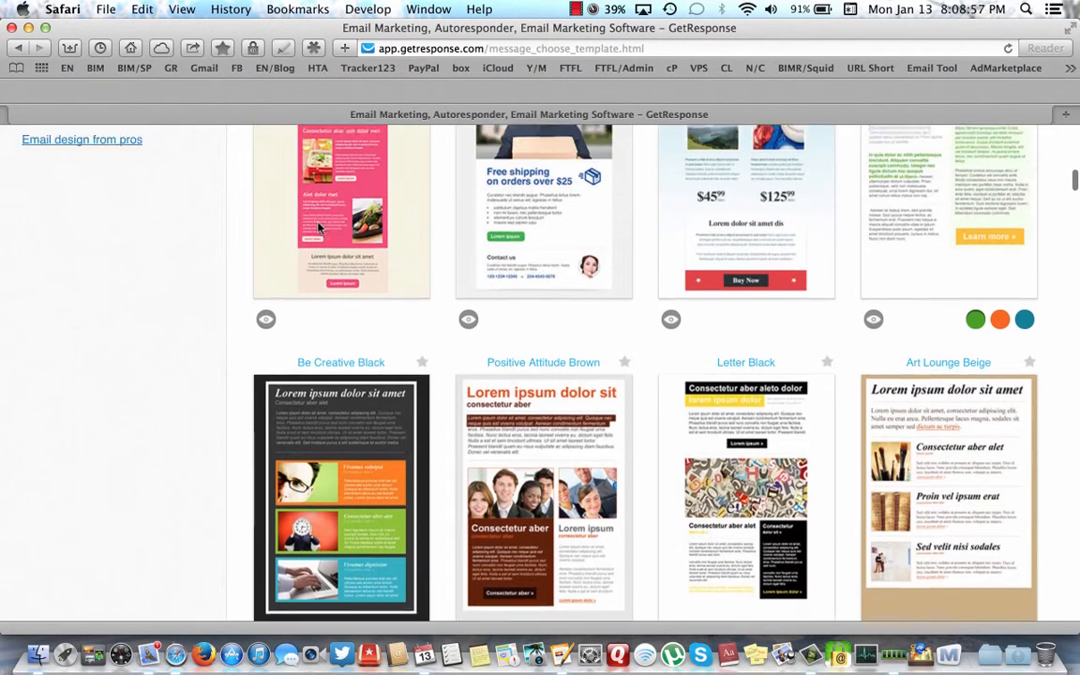
pyautogui.scroll(10, 317, 228)
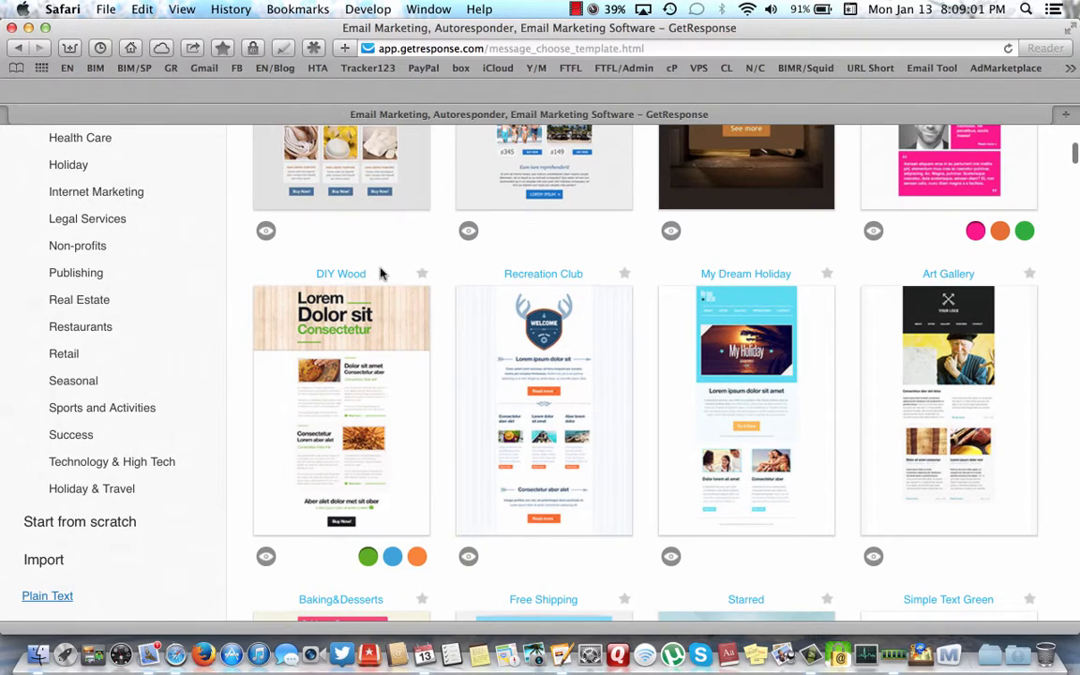
pyautogui.scroll(3, 407, 234)
pyautogui.scroll(6, 408, 234)
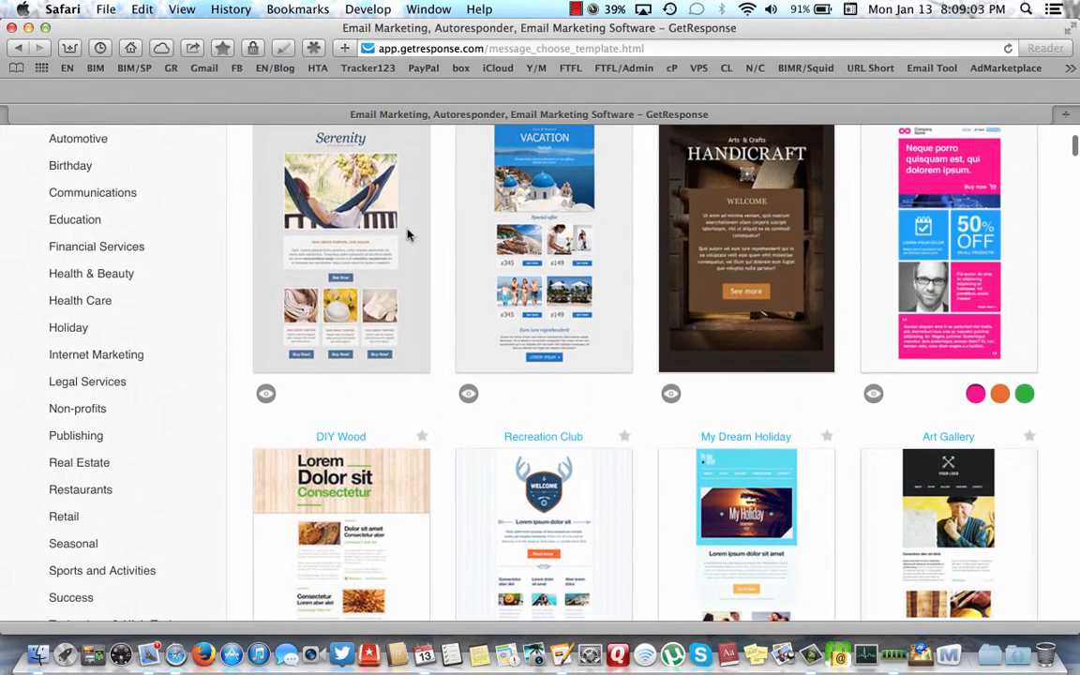
pyautogui.scroll(-3, 408, 236)
pyautogui.scroll(-9, 409, 237)
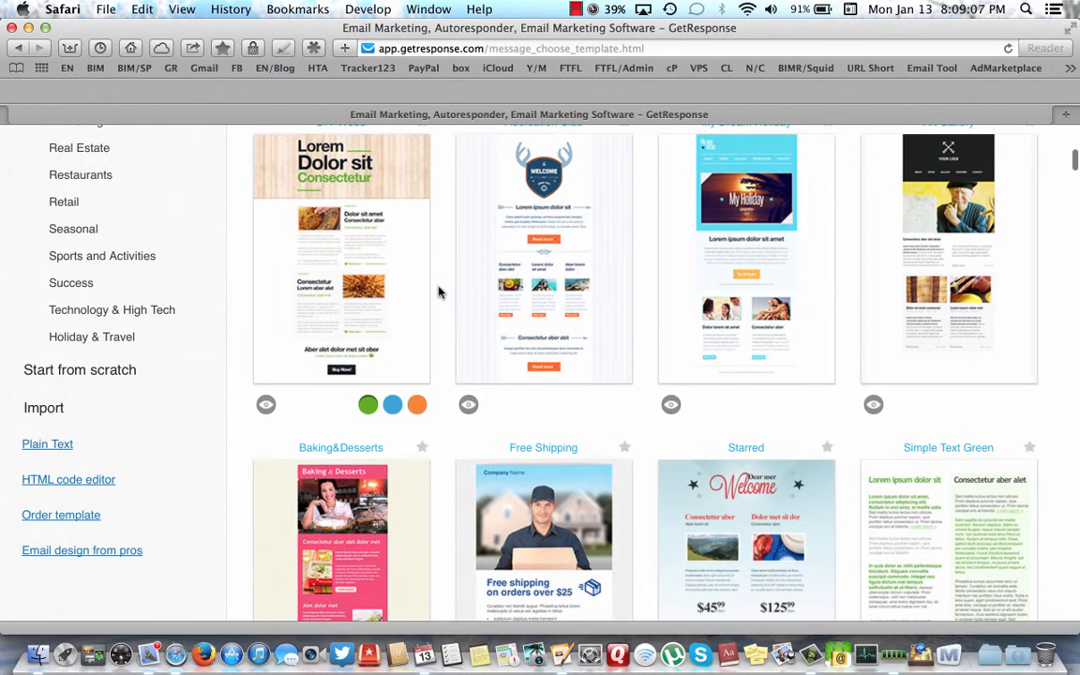
pyautogui.scroll(-1, 513, 413)
pyautogui.scroll(-9, 514, 413)
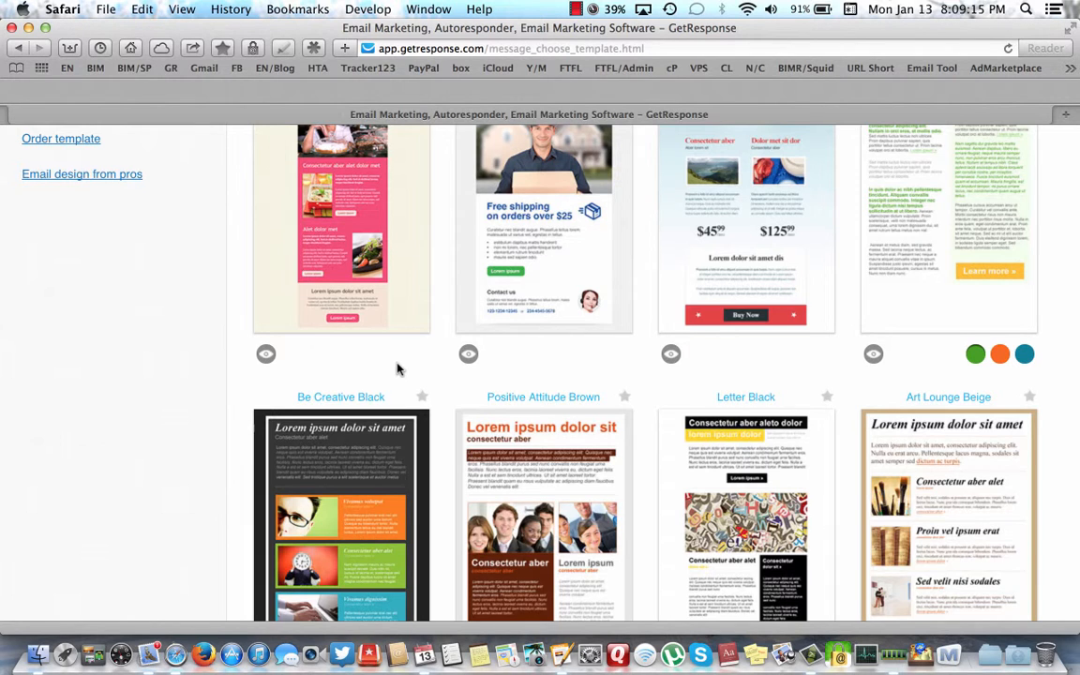
pyautogui.scroll(9, 397, 368)
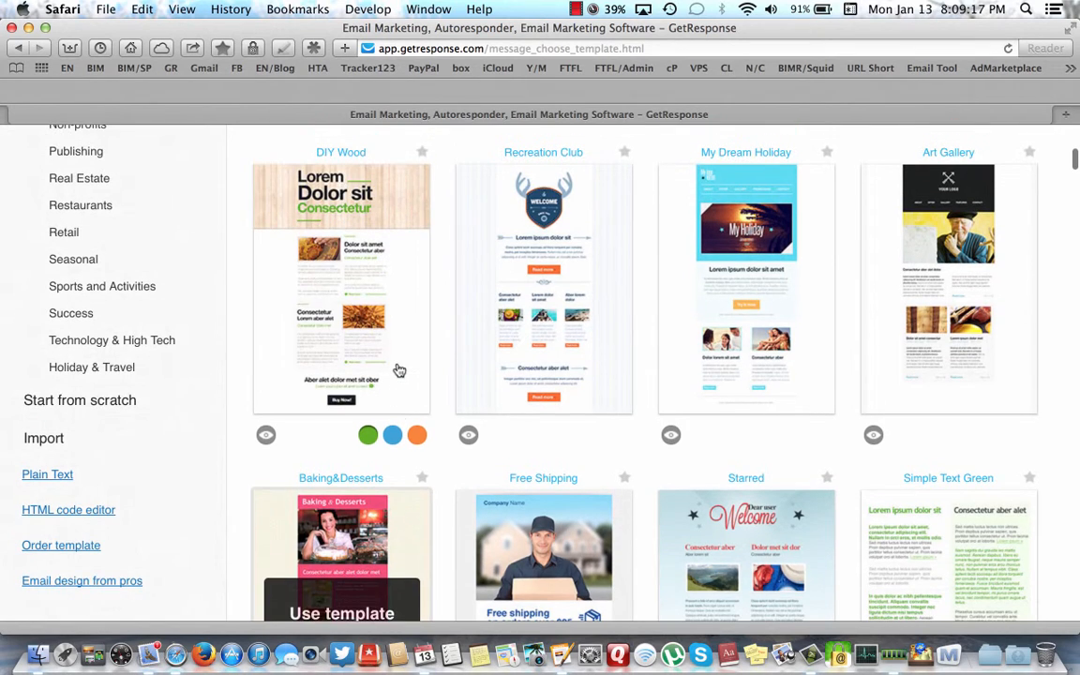
# - Use the Blank template from Start from scratch to open an empty 600px message
pyautogui.click(82, 402)
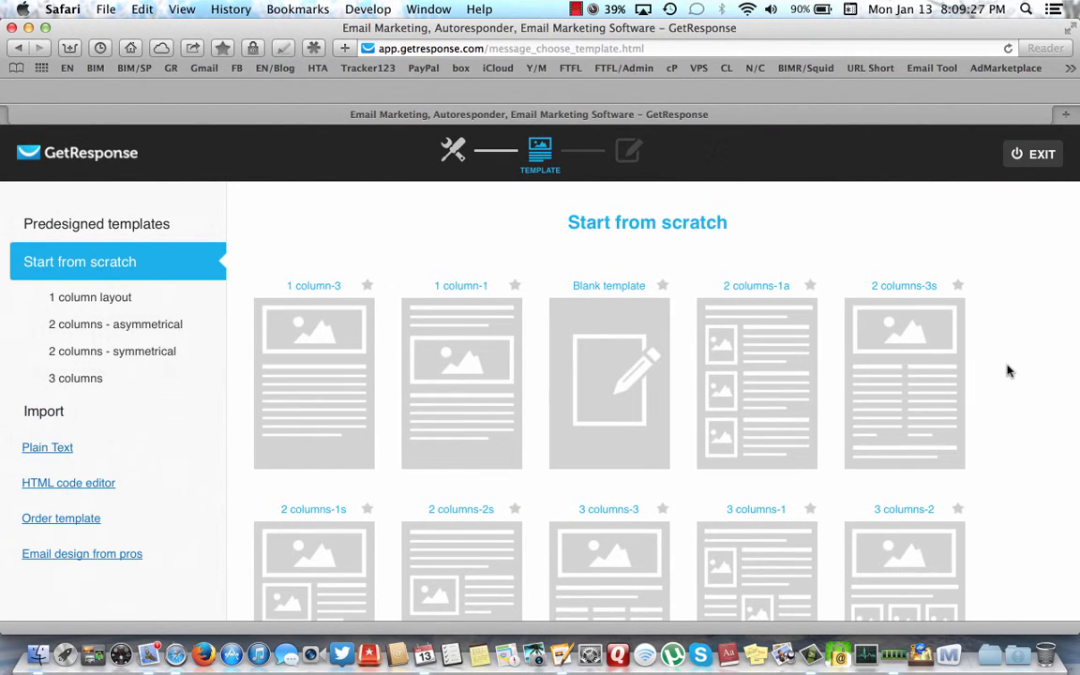
pyautogui.scroll(-3, 1008, 372)
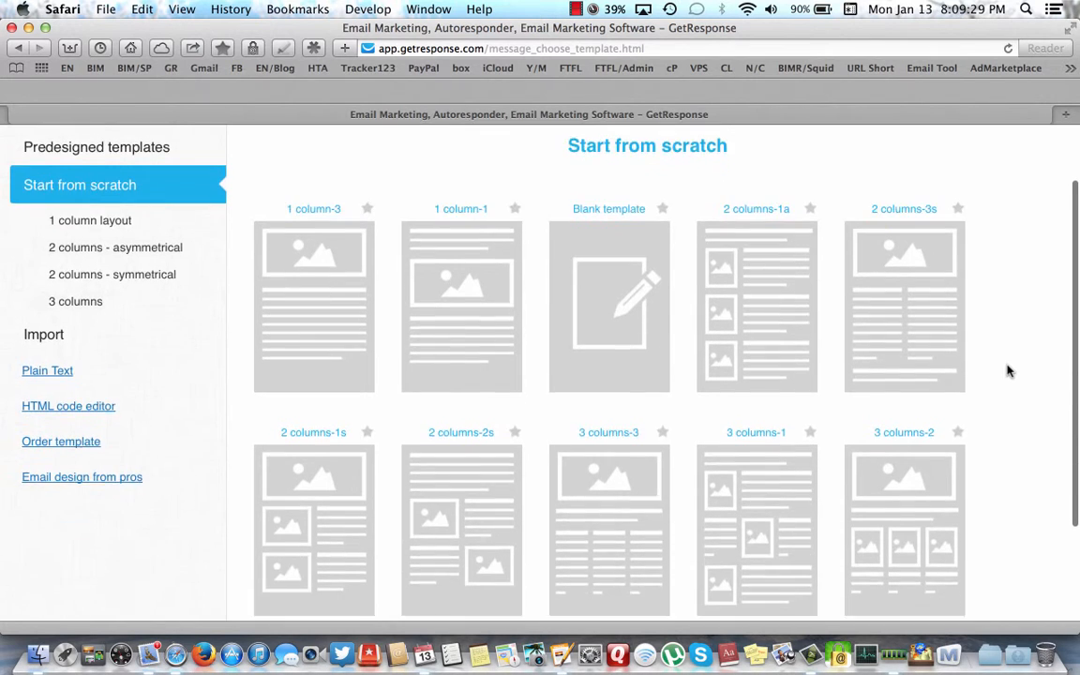
pyautogui.scroll(-1, 1007, 371)
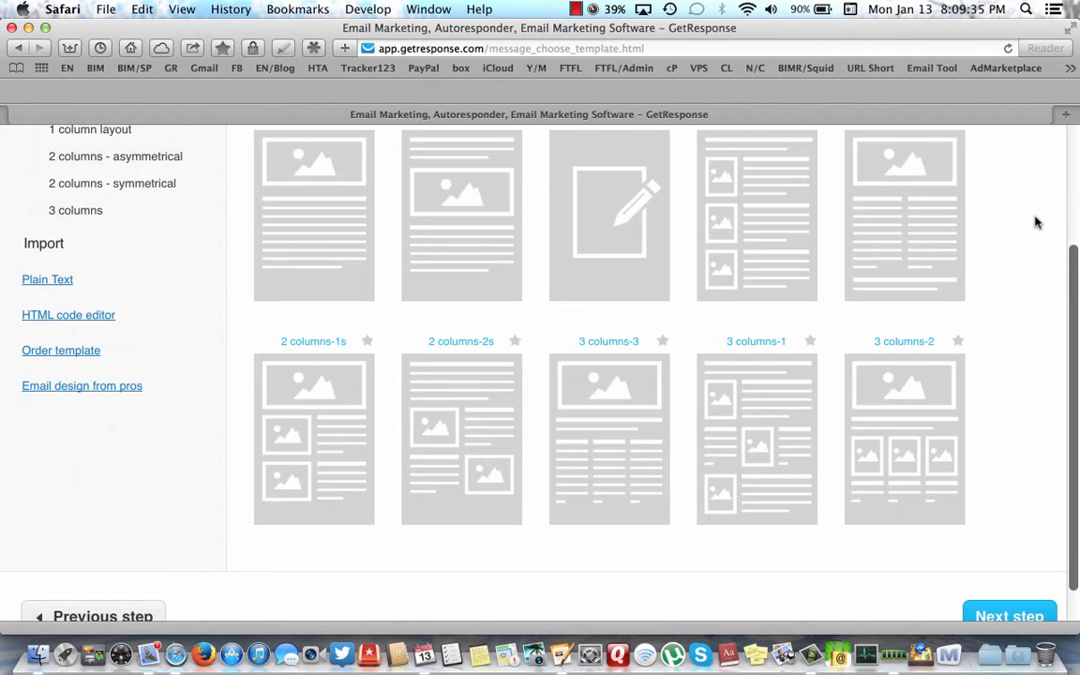
pyautogui.scroll(3, 1037, 223)
pyautogui.moveTo(619, 310)
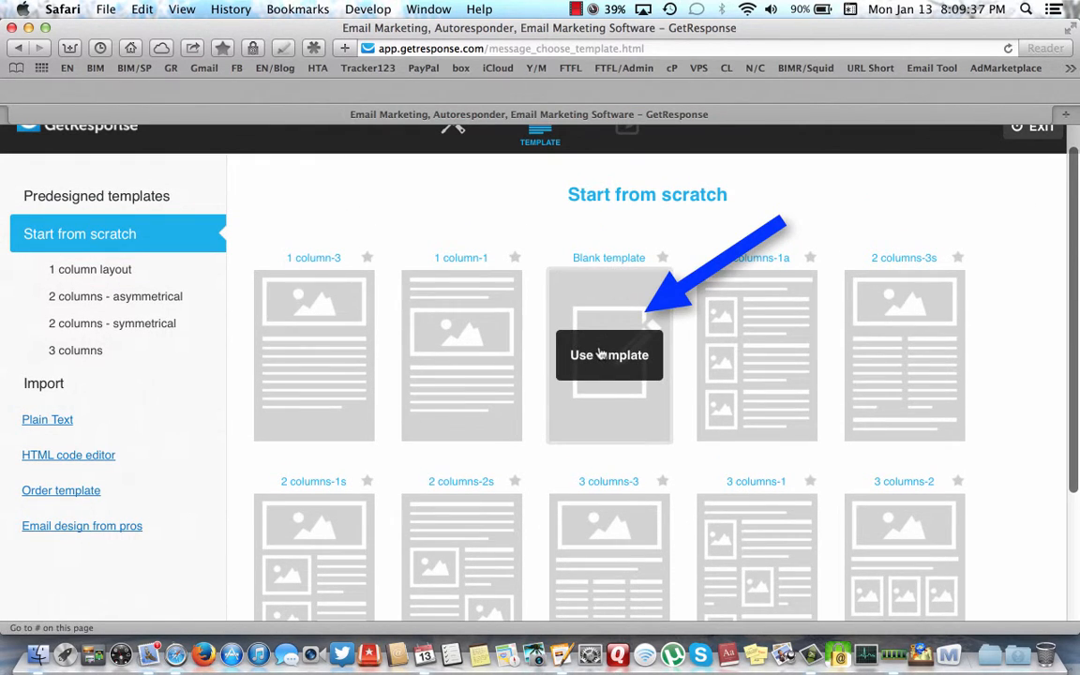
pyautogui.click(601, 355)
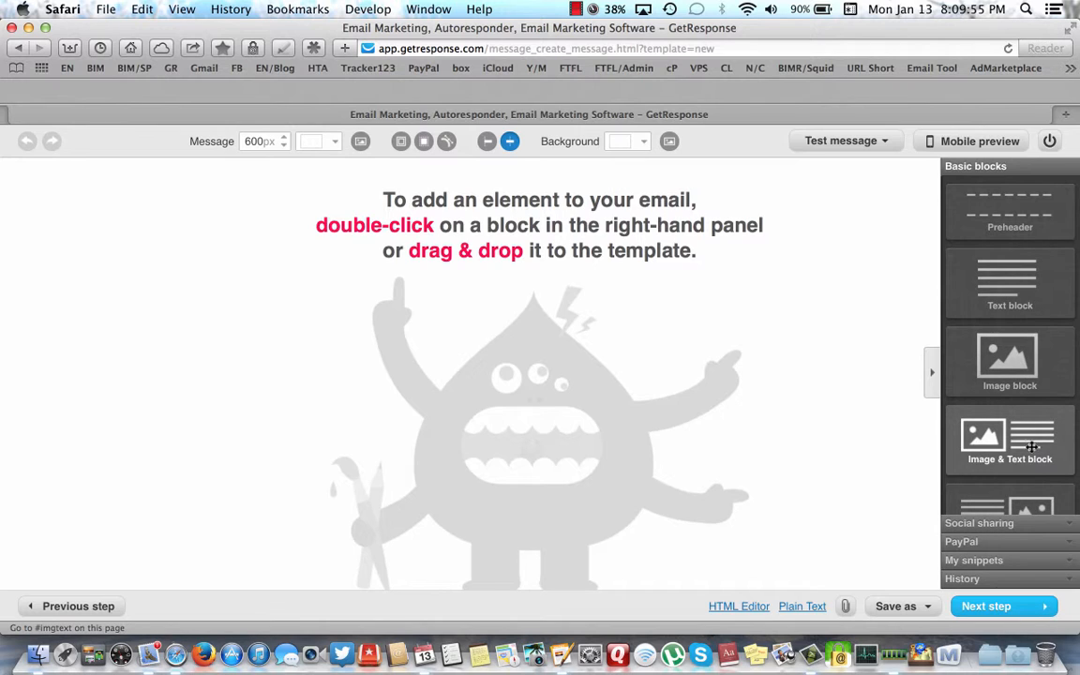
# - Add a Text block to the email and delete all its Lorem ipsum placeholder text
pyautogui.doubleClick(1006, 287)
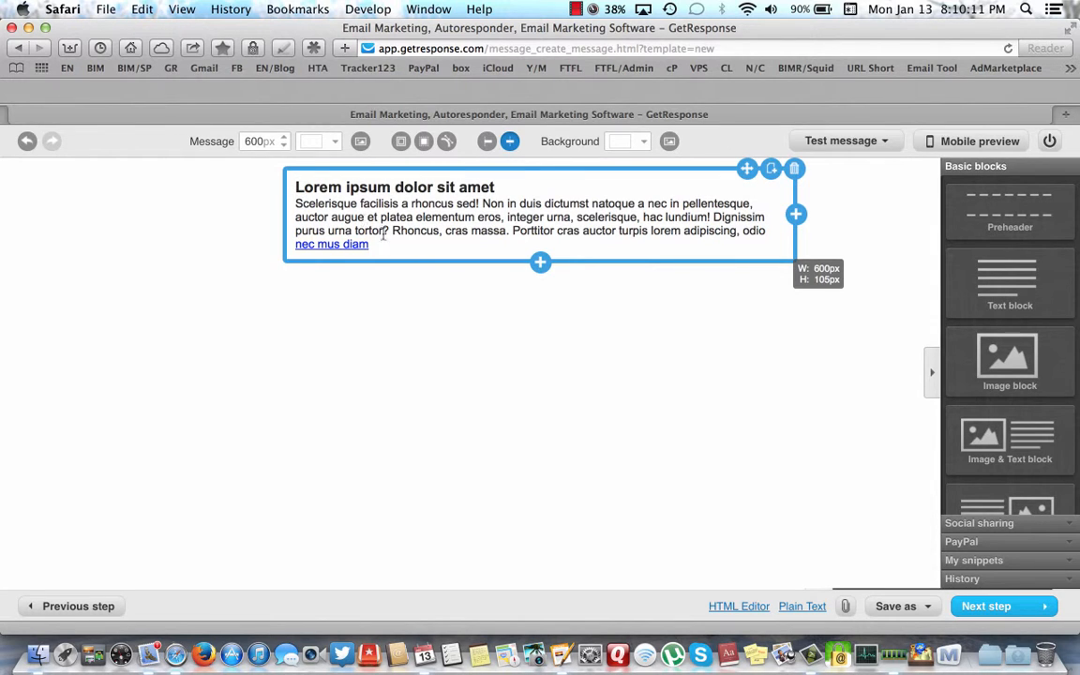
pyautogui.click(341, 222)
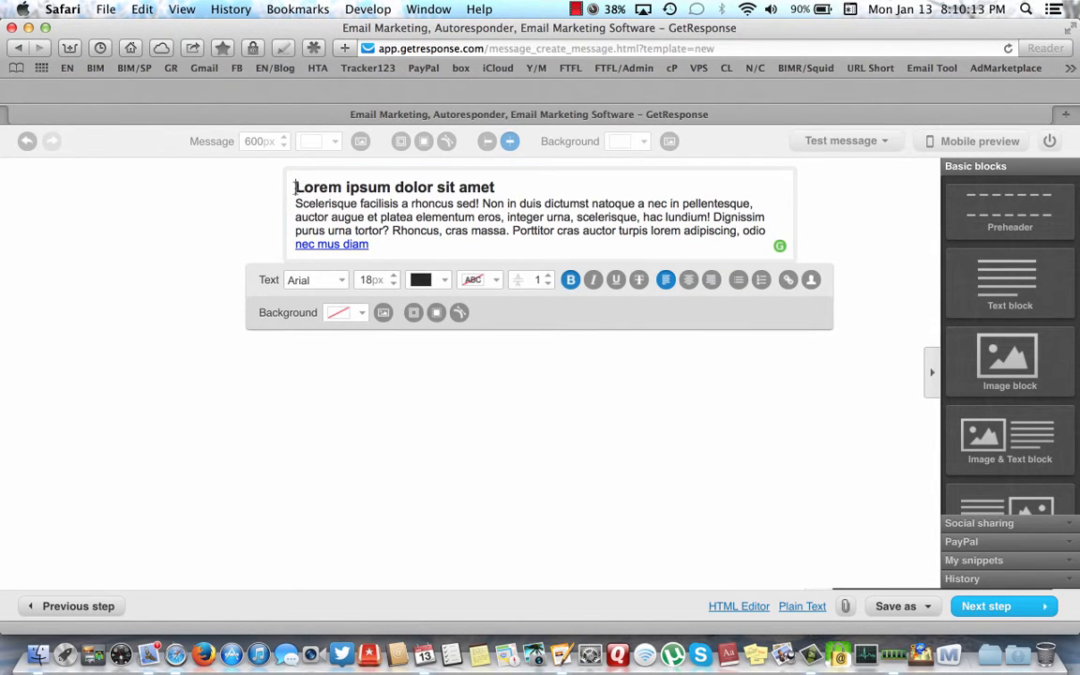
pyautogui.moveTo(298, 192); pyautogui.dragTo(386, 243)
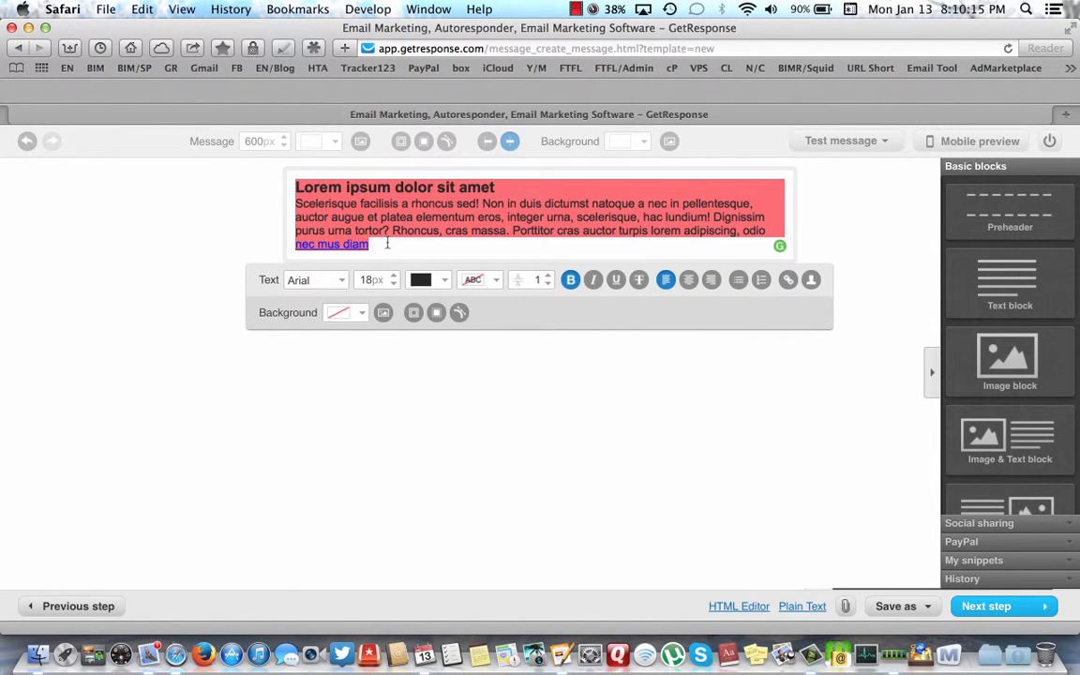
pyautogui.press('BackSpace')
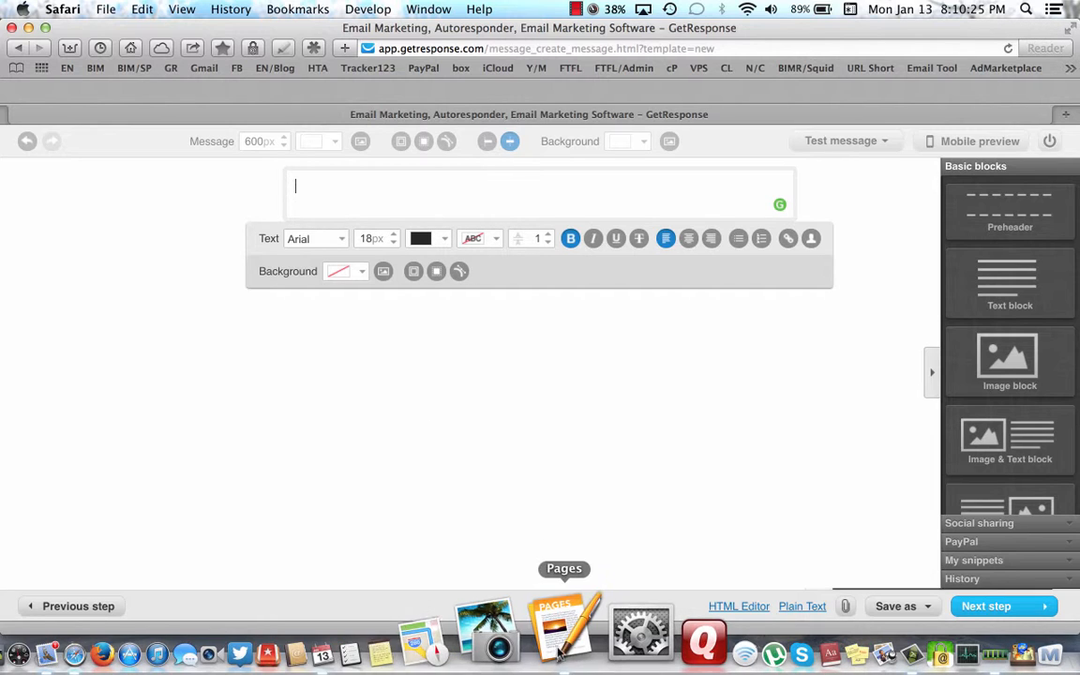
# - Copy the letter paragraphs from 'After' to 'today' in Pages and return to the GetResponse editor
pyautogui.click(561, 635)
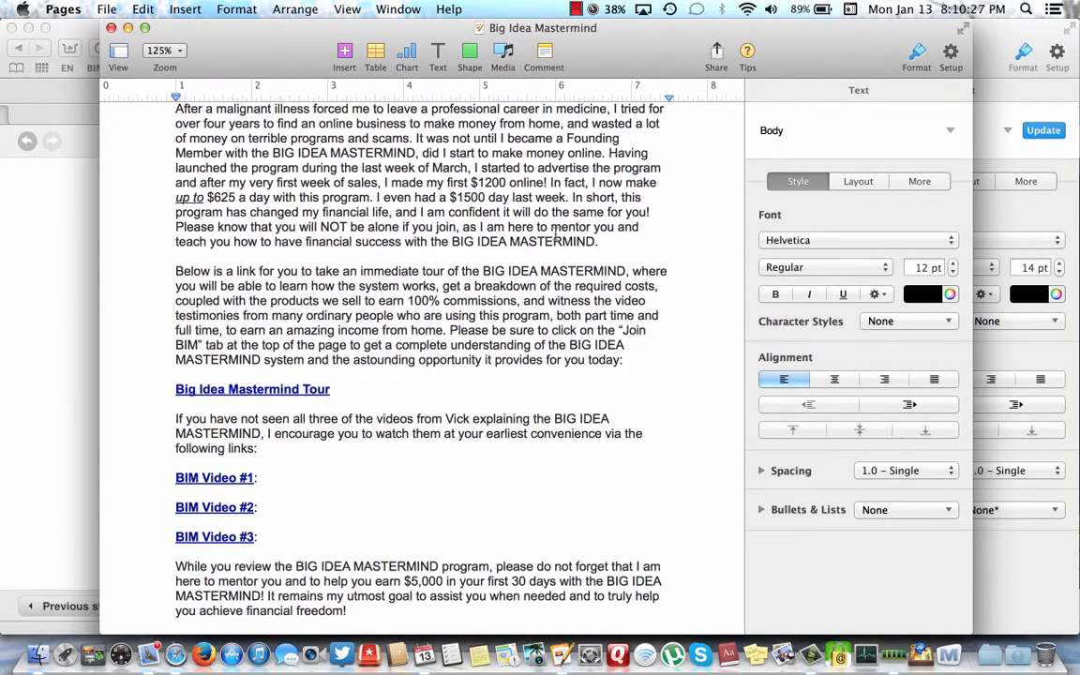
pyautogui.scroll(5, 436, 279)
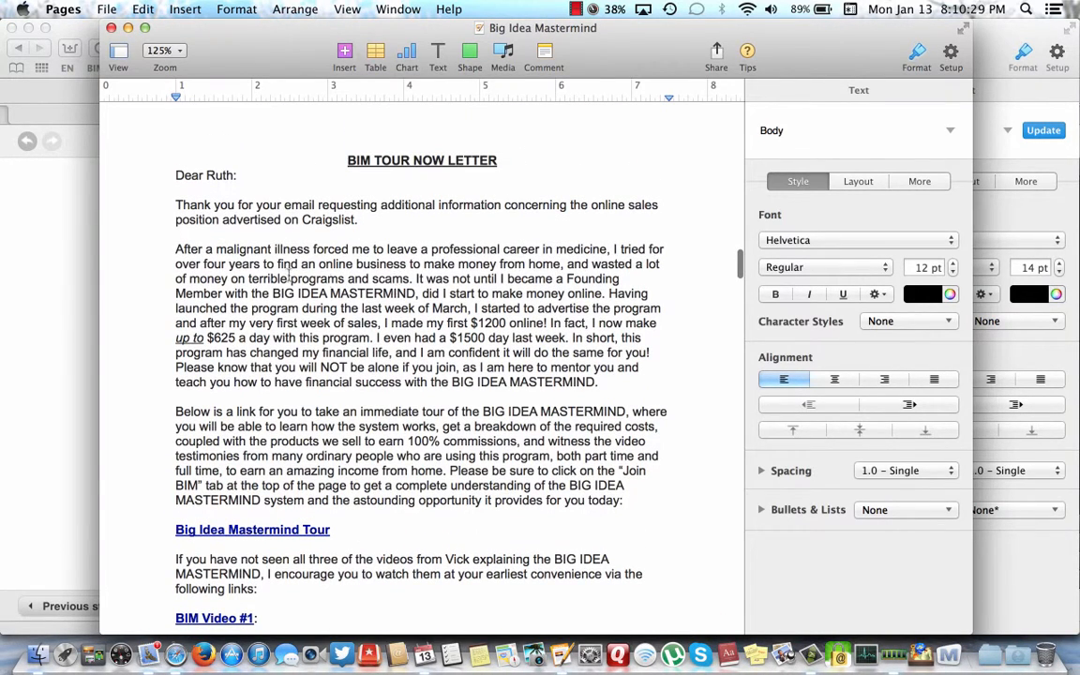
pyautogui.moveTo(172, 250); pyautogui.dragTo(624, 502)
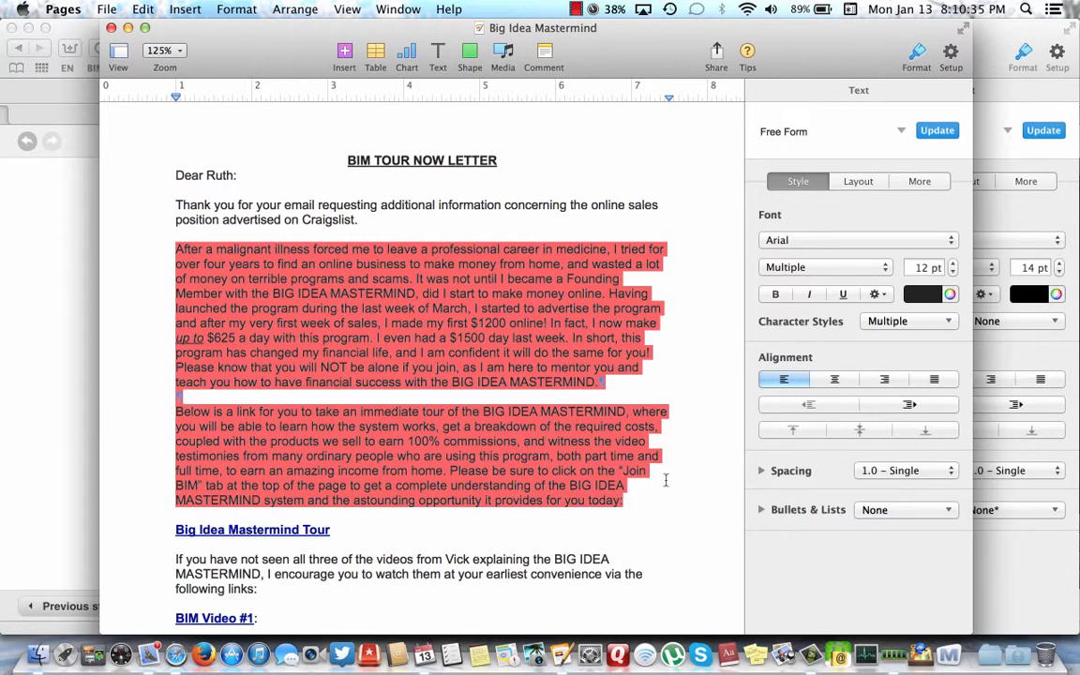
pyautogui.press('super+c')
pyautogui.click(620, 330)
pyautogui.click(56, 277)
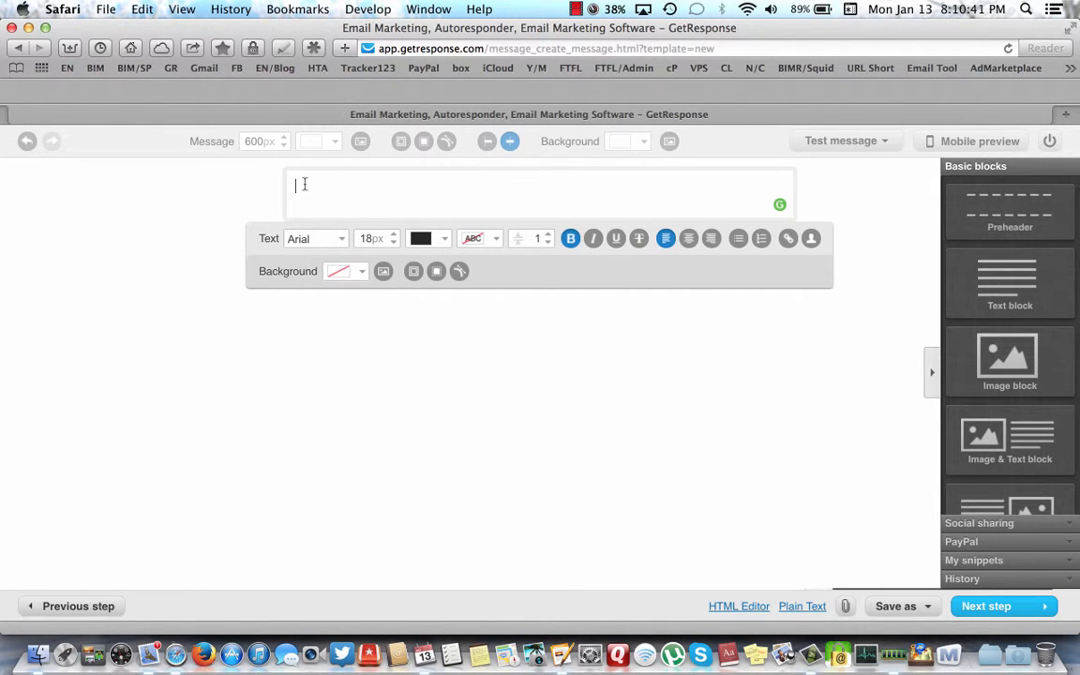
# - Paste the two letter paragraphs into the text block and type 'Dear' on a new first line
pyautogui.press('super+v')
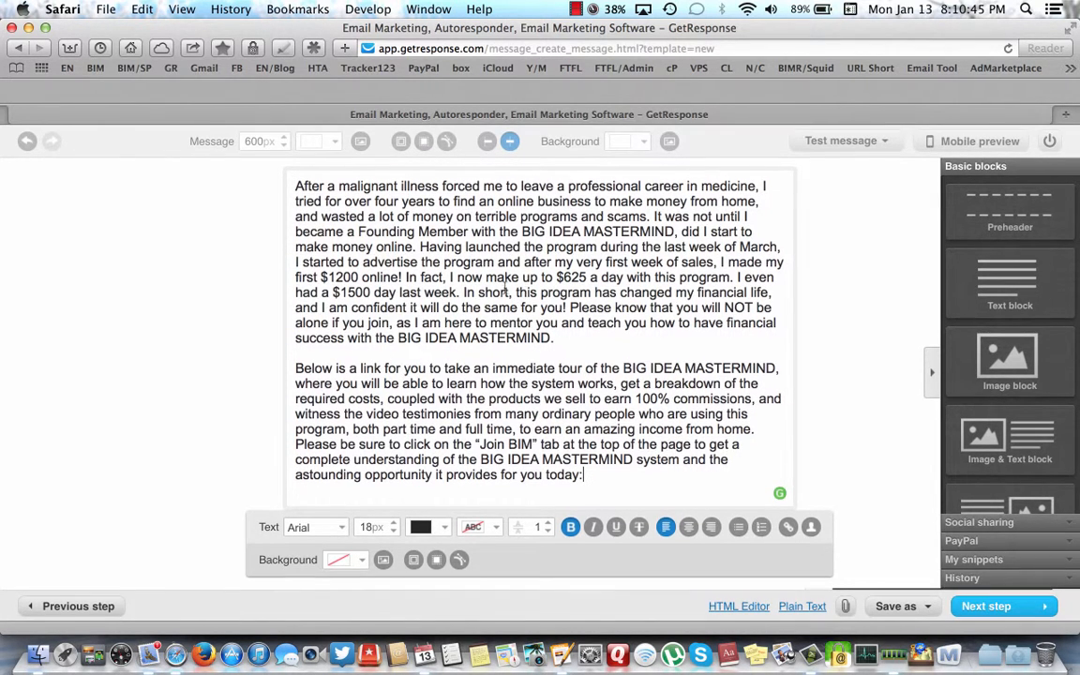
pyautogui.click(296, 186)
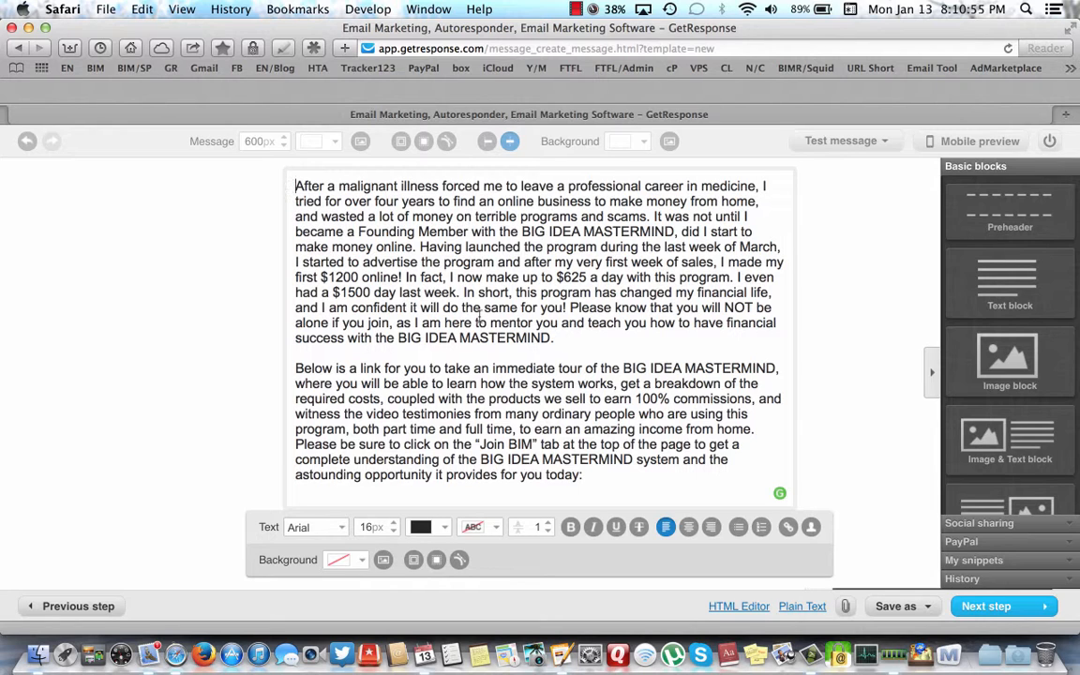
pyautogui.press('Return')
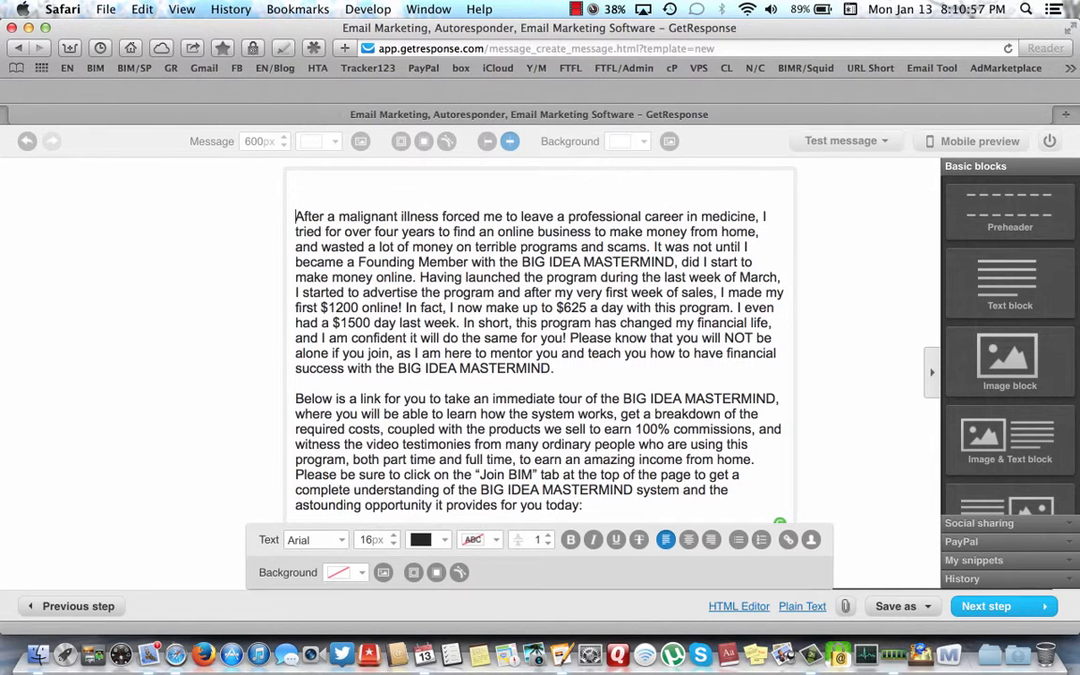
pyautogui.write('Dear')
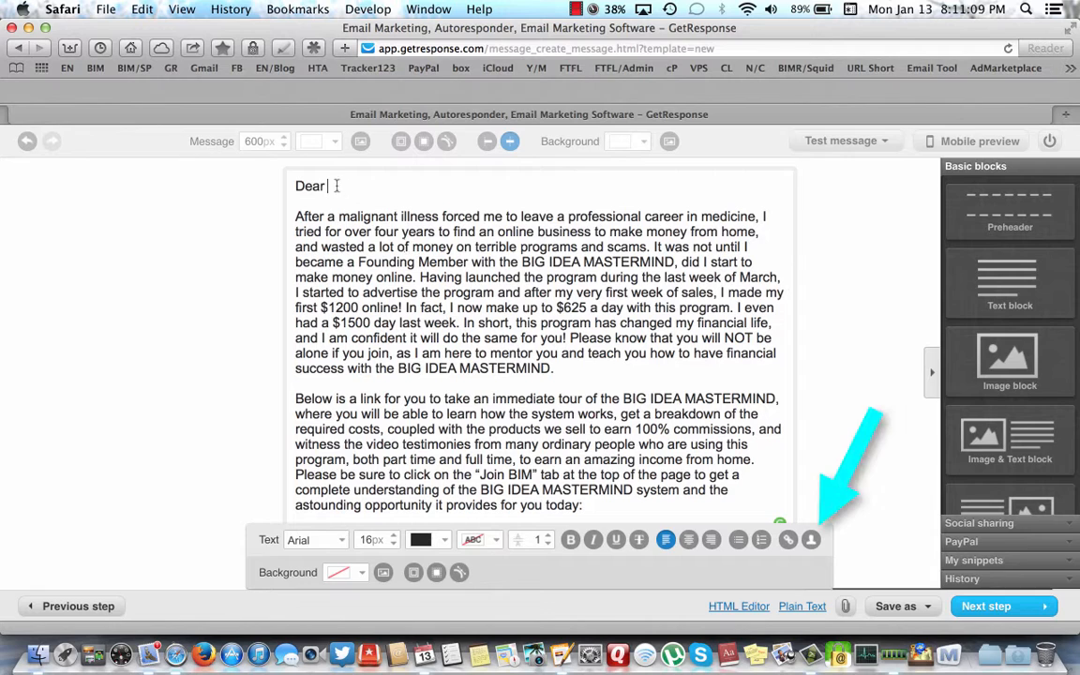
# - Insert the [[name]] contact data field after 'Dear' in the greeting
pyautogui.click(811, 542)
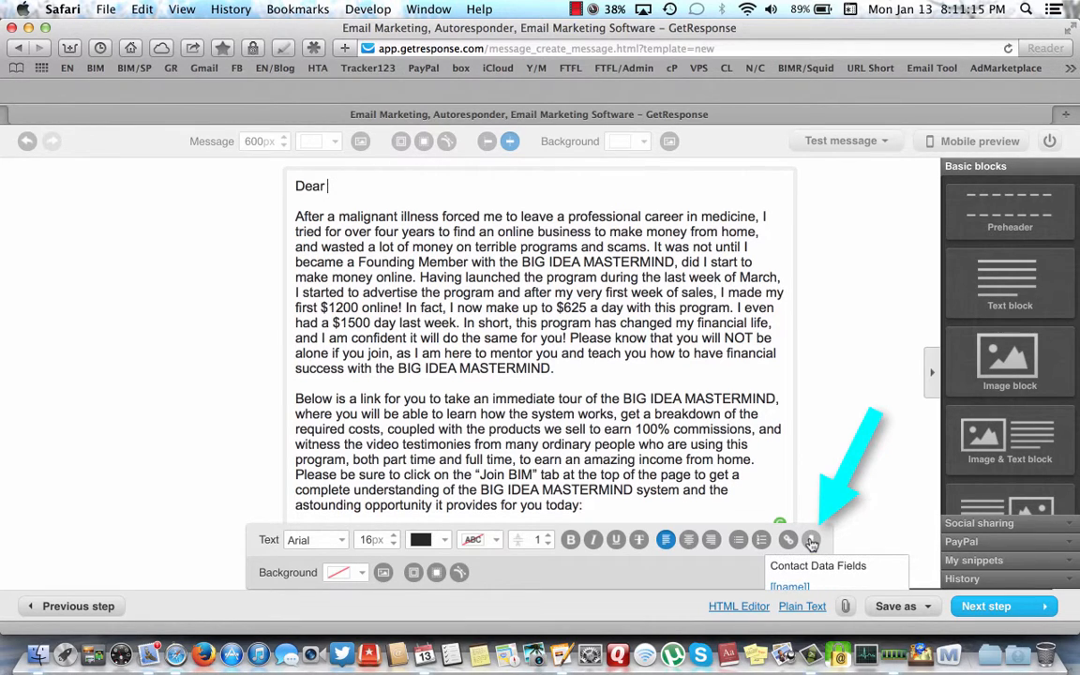
pyautogui.click(797, 584)
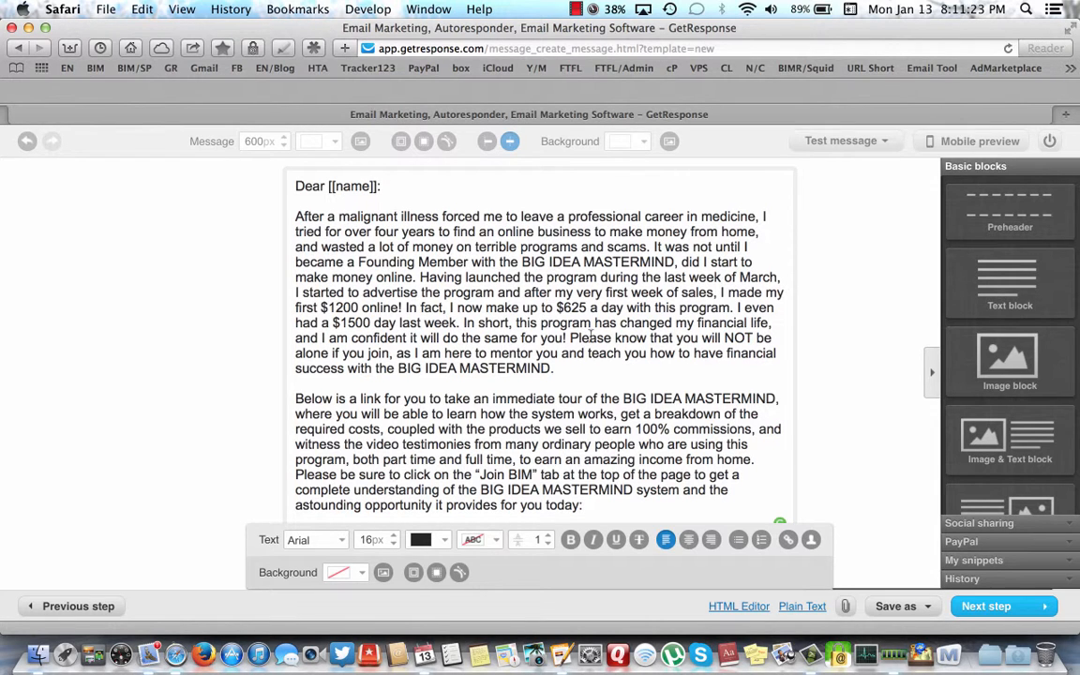
pyautogui.scroll(-1, 590, 336)
pyautogui.scroll(1, 483, 315)
pyautogui.scroll(-1, 563, 375)
pyautogui.scroll(1, 605, 413)
# - Add a Big Idea Mastermind Tour line below the final paragraph
pyautogui.press('Return')
pyautogui.scroll(-1, 522, 375)
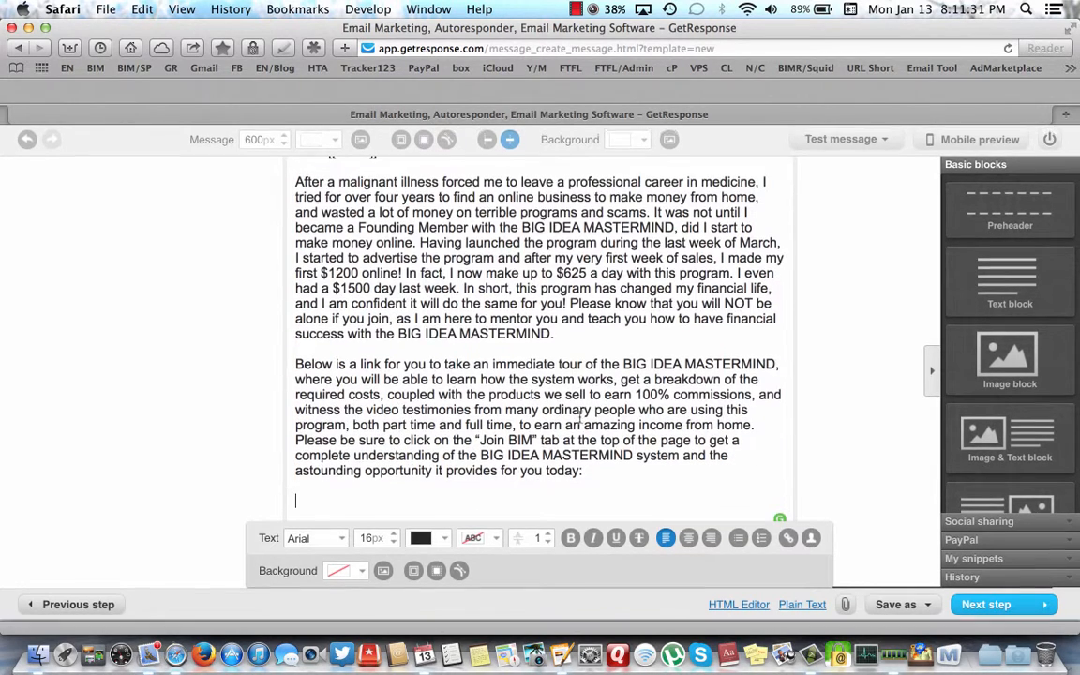
pyautogui.scroll(1, 523, 375)
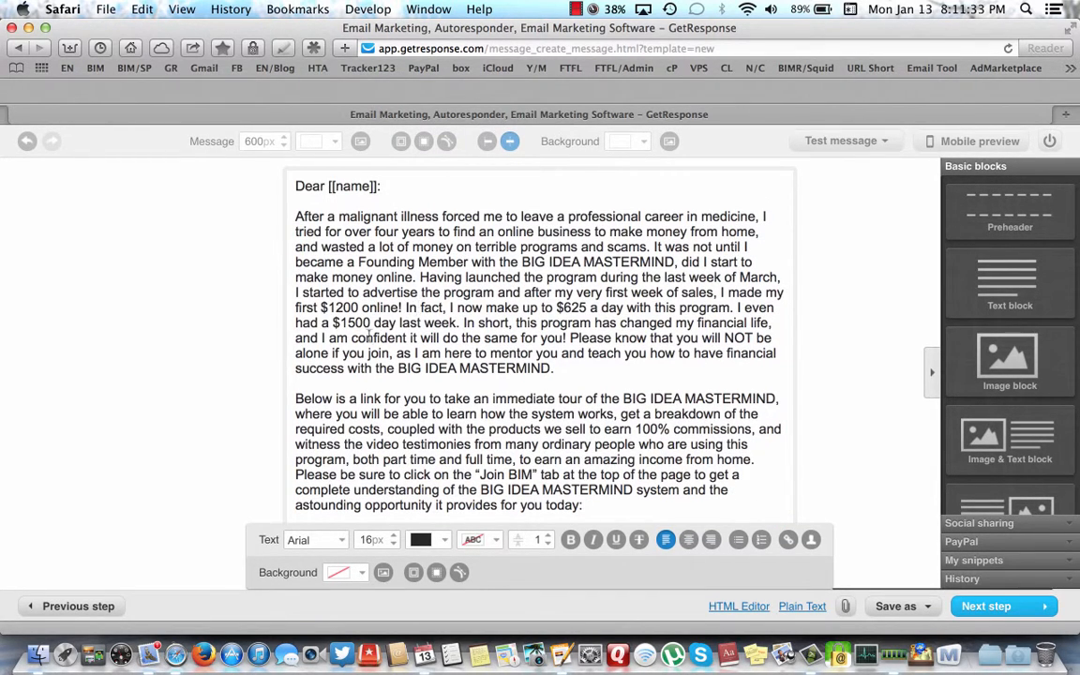
pyautogui.click(840, 326)
pyautogui.scroll(-1, 541, 390)
pyautogui.scroll(1, 541, 390)
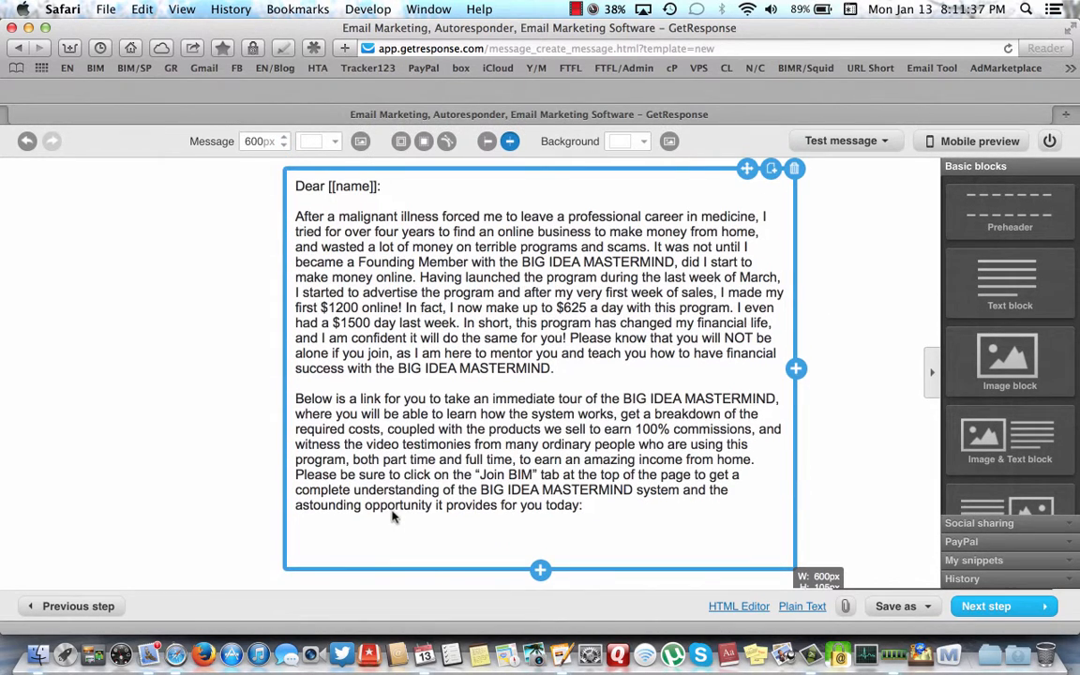
pyautogui.click(329, 475)
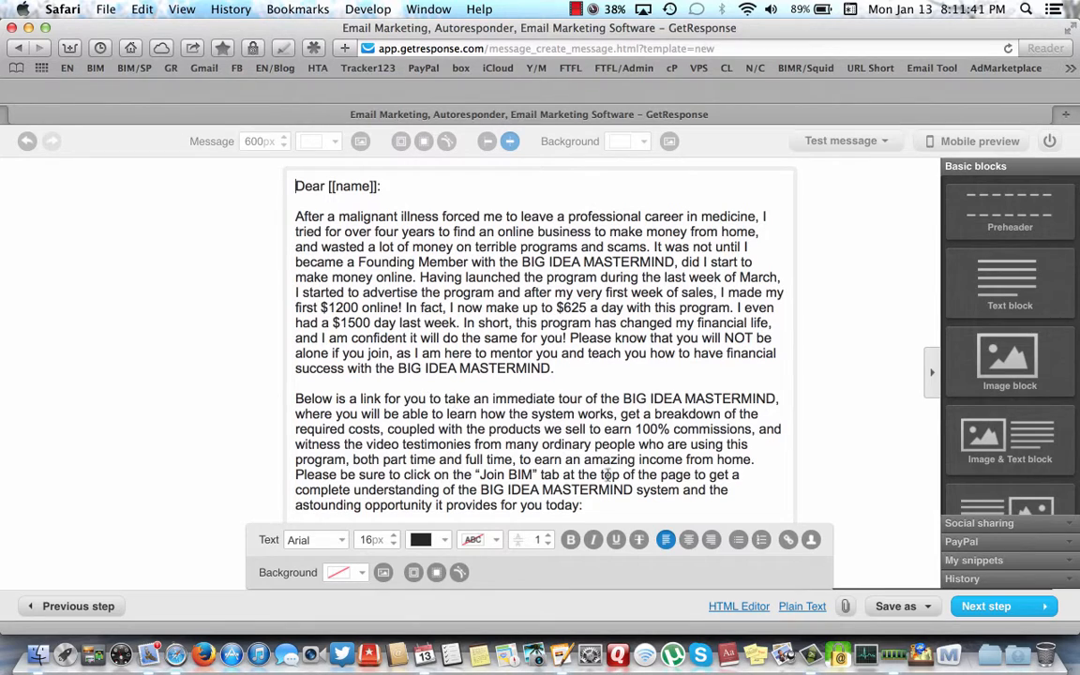
pyautogui.press('Return')
pyautogui.write('Big')
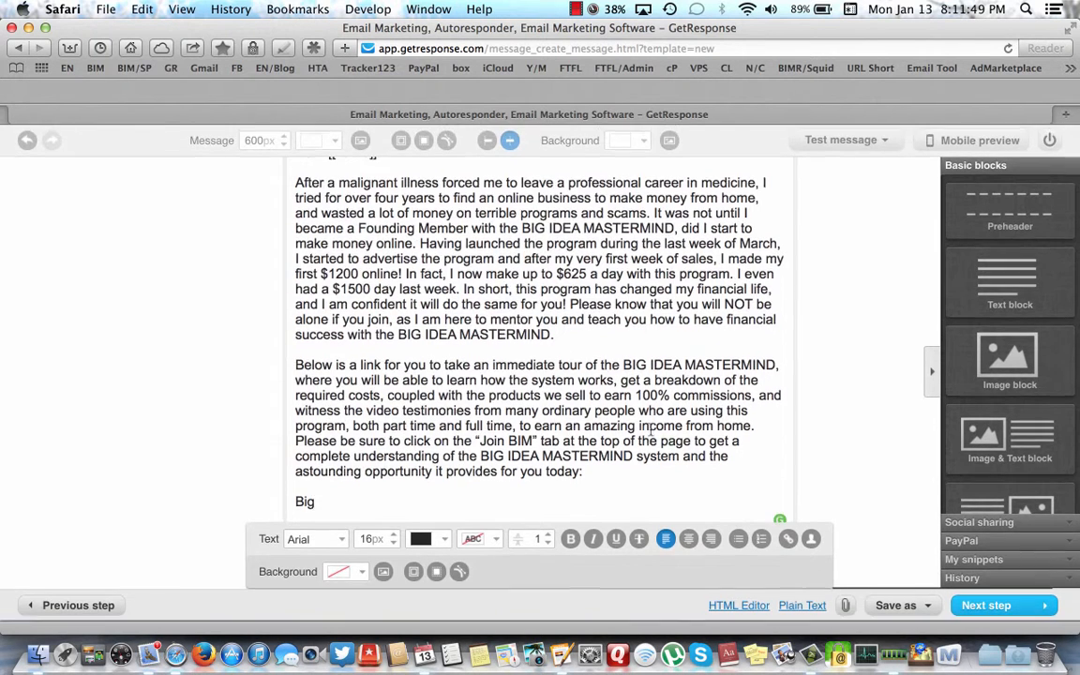
pyautogui.scroll(3, 617, 429)
pyautogui.scroll(-3, 617, 429)
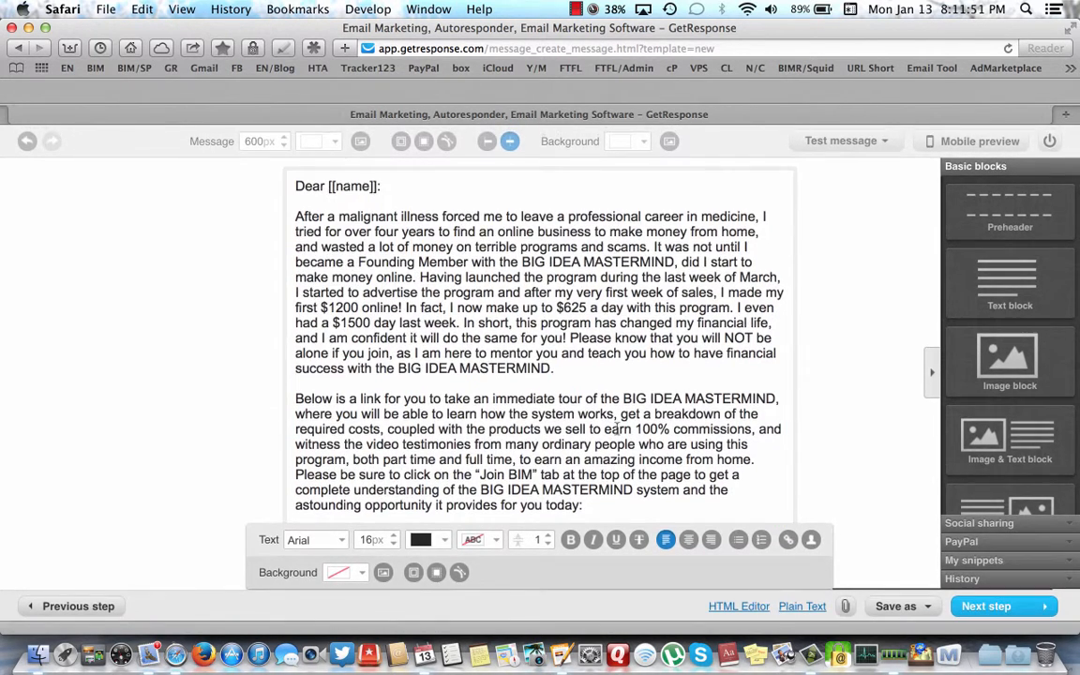
pyautogui.scroll(-3, 617, 430)
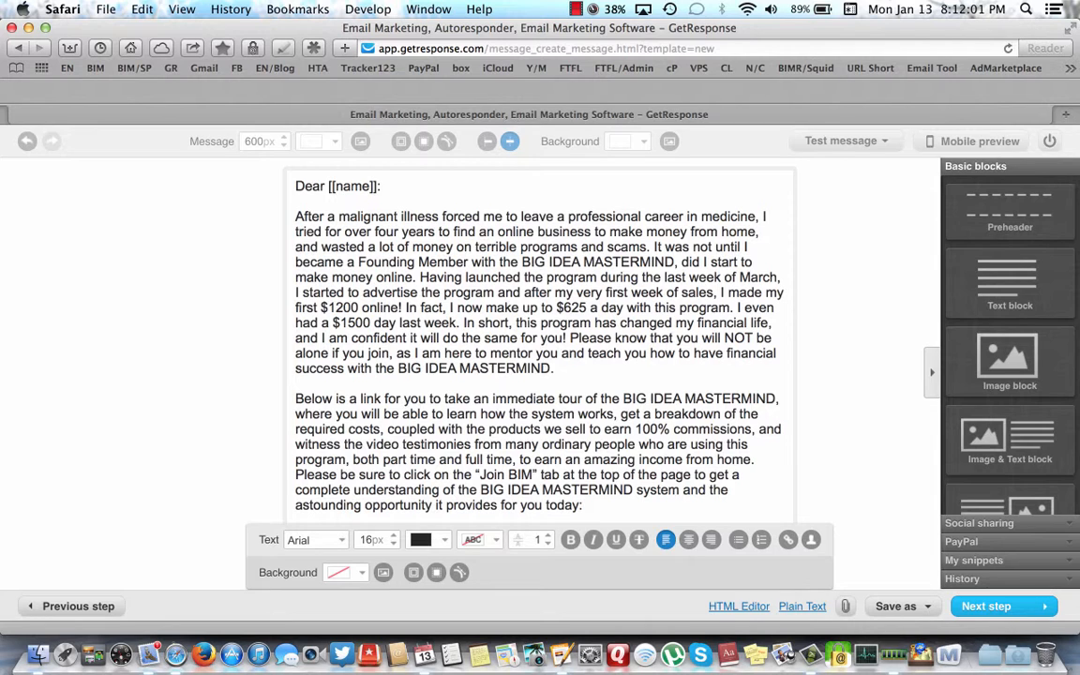
pyautogui.scroll(-2, 467, 482)
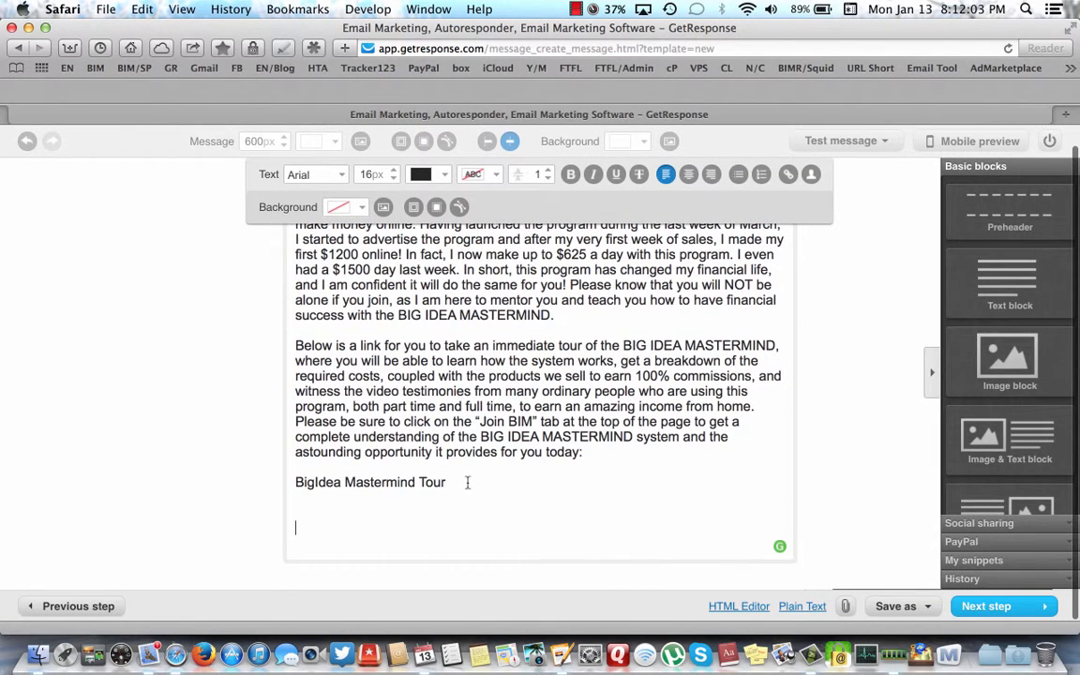
# - Insert the missing space between 'Big' and 'Idea', then select the whole Big Idea Mastermind Tour line
pyautogui.click(314, 482)
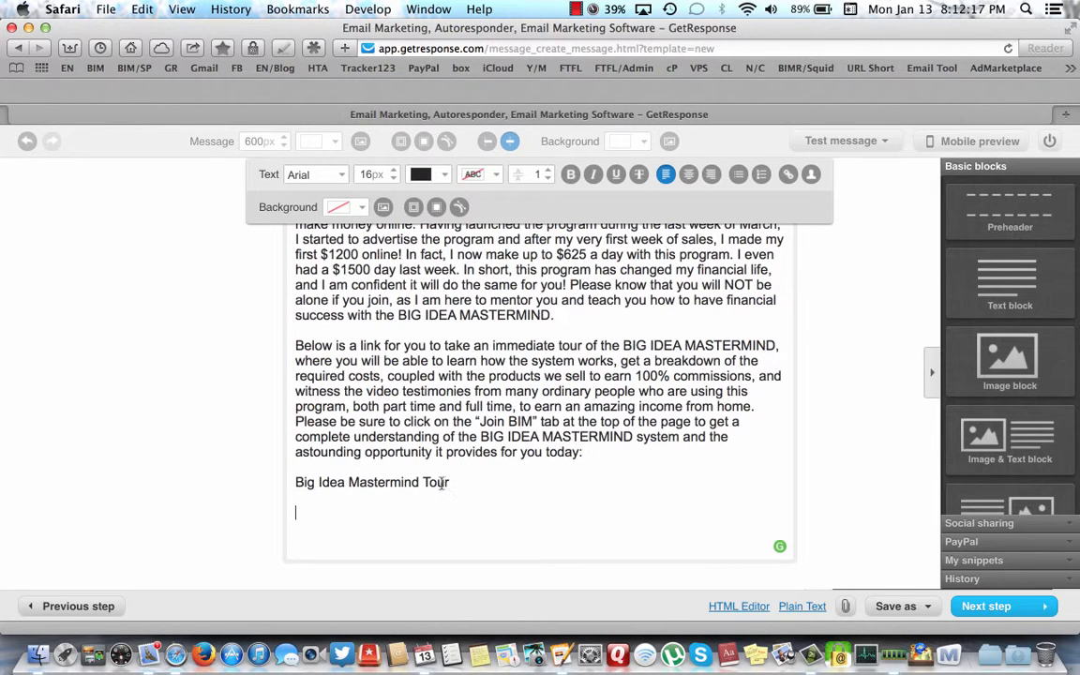
pyautogui.moveTo(294, 482); pyautogui.dragTo(449, 487)
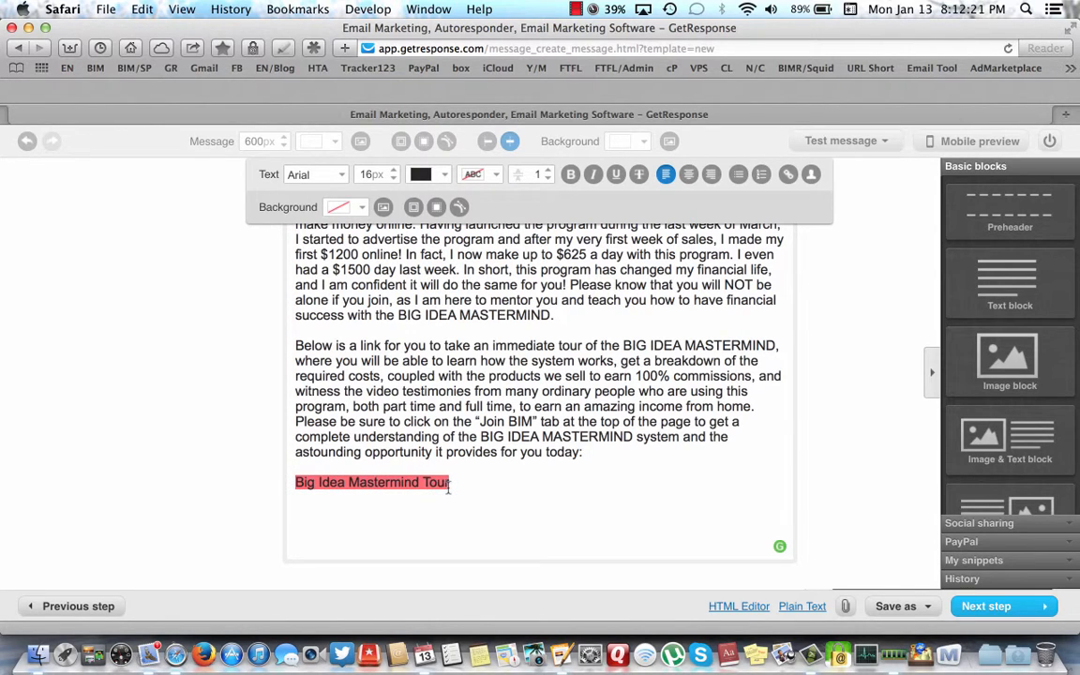
pyautogui.click(449, 484)
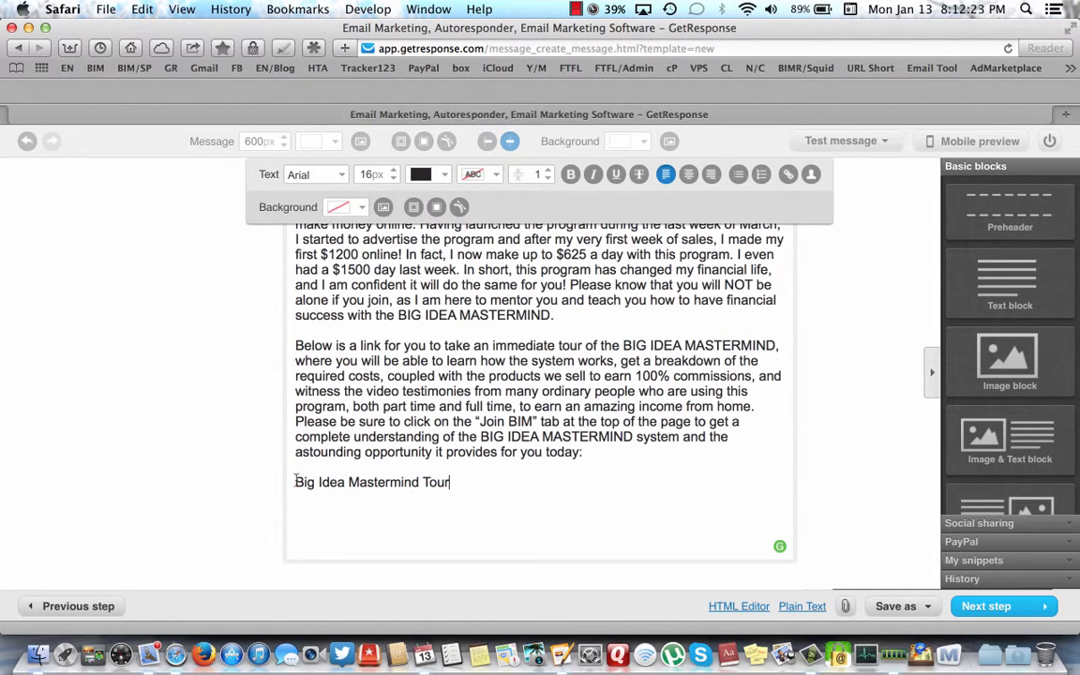
pyautogui.moveTo(295, 482); pyautogui.dragTo(449, 485)
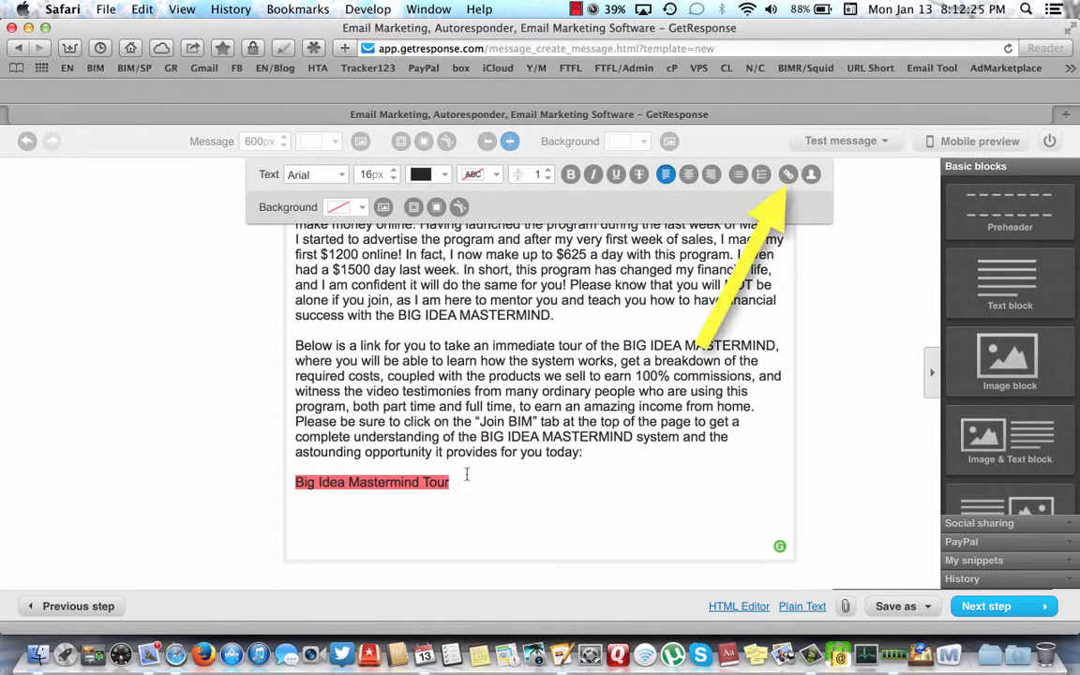
pyautogui.click(788, 177)
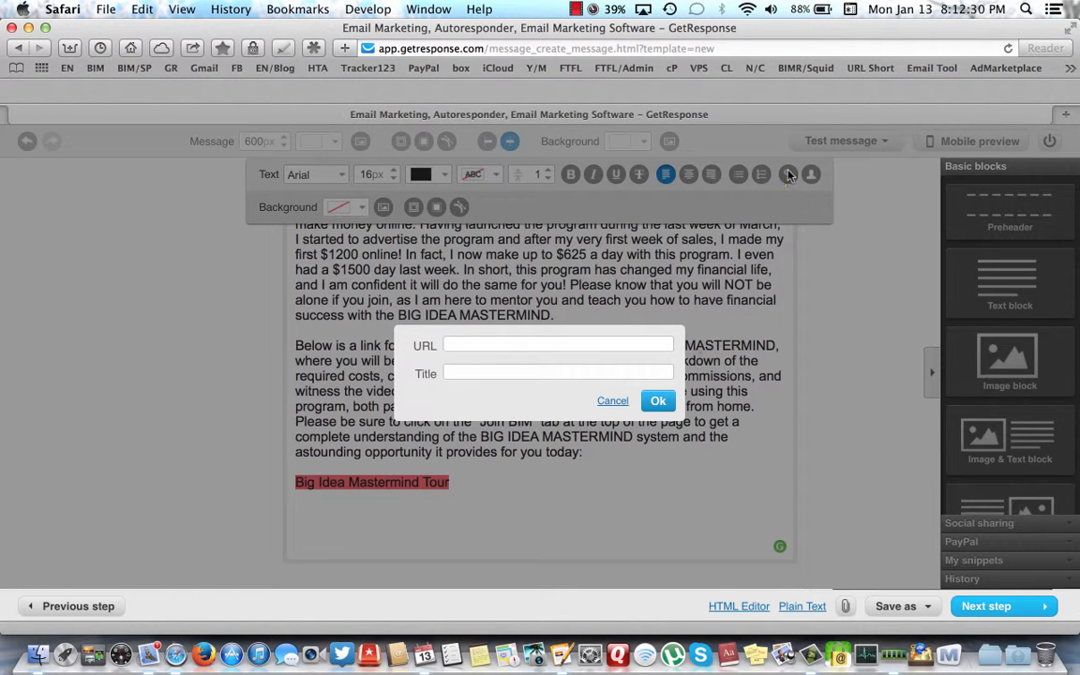
pyautogui.click(458, 344)
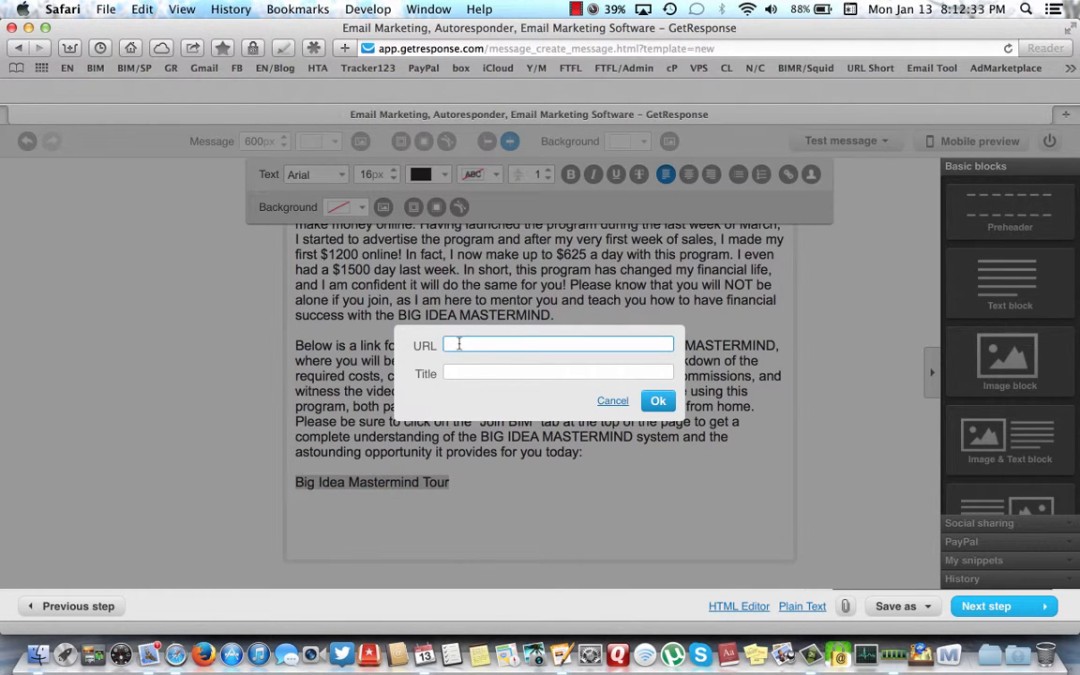
pyautogui.write('http')
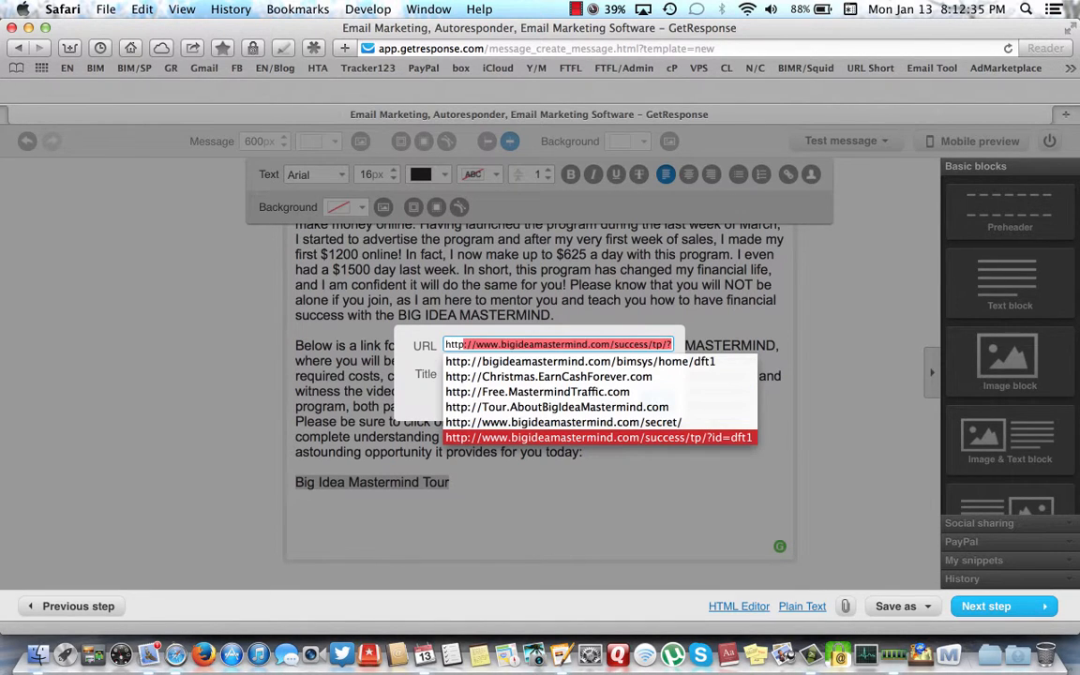
pyautogui.write('://ab')
pyautogui.press('BackSpace')
pyautogui.press('BackSpace')
pyautogui.press('BackSpace')
pyautogui.press('BackSpace')
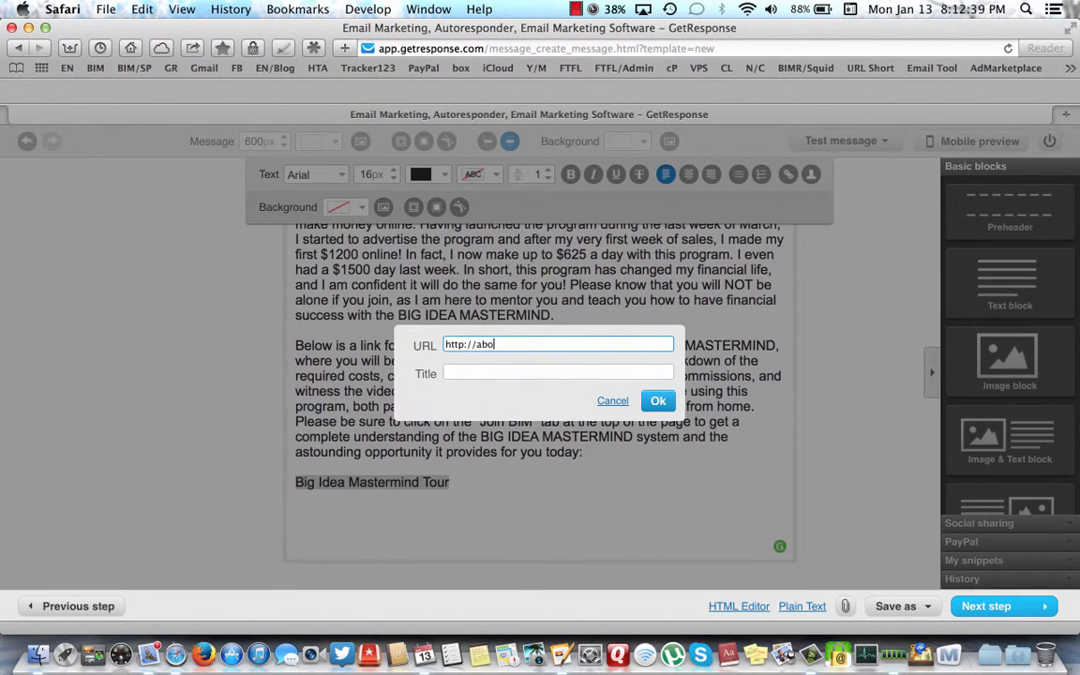
pyautogui.write('tour.AboutBigIdeaMastermind.com')
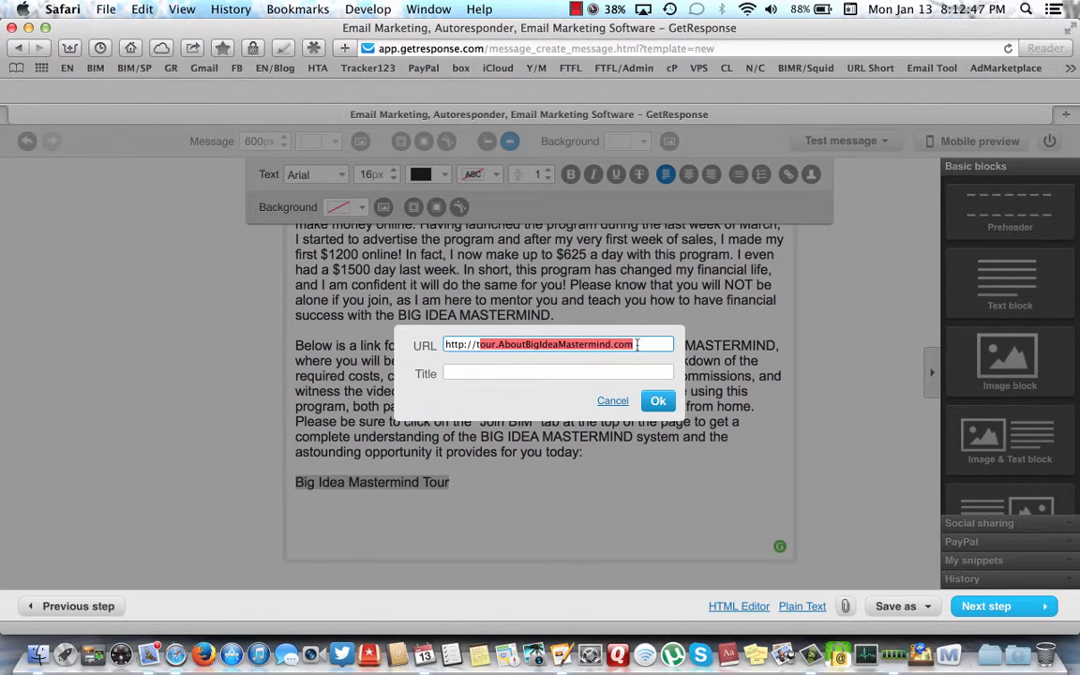
pyautogui.click(638, 345)
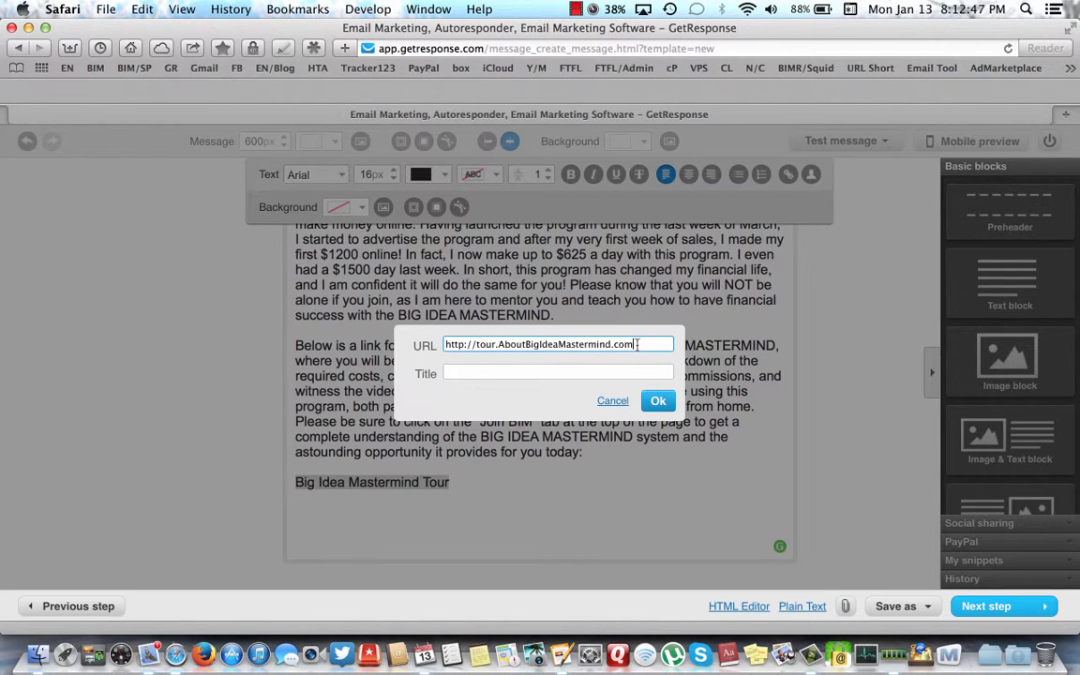
# - Title the link 'Big Idea Mastermind Tour', apply it, and type 'Thank you for your time.'
pyautogui.click(454, 372)
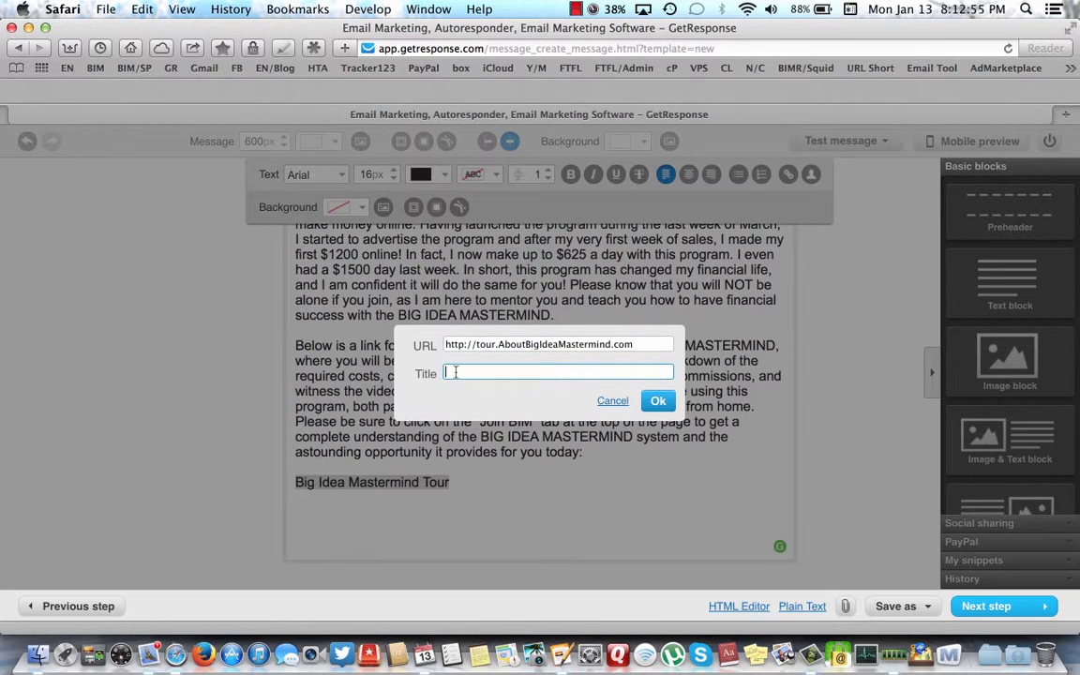
pyautogui.write('BIM T')
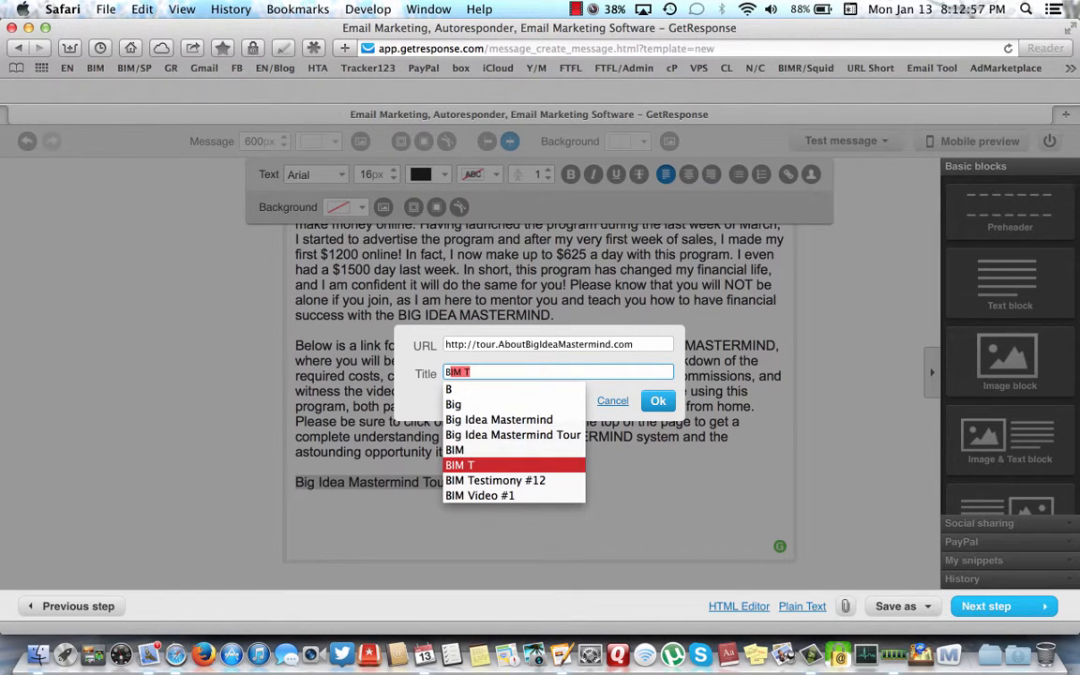
pyautogui.click(469, 441)
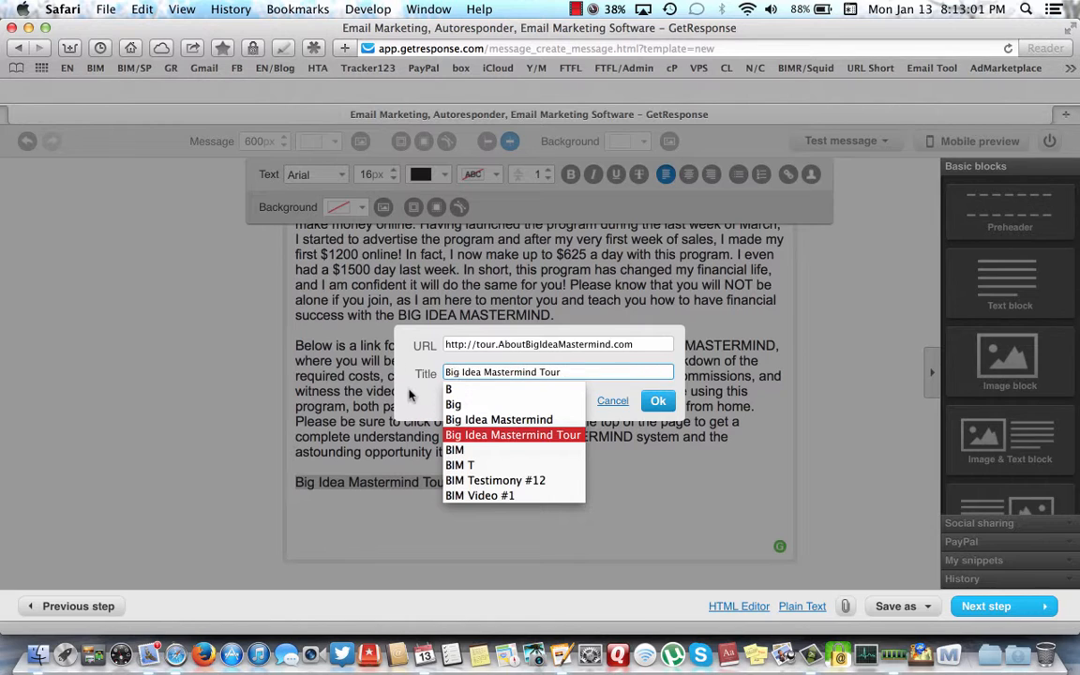
pyautogui.click(657, 401)
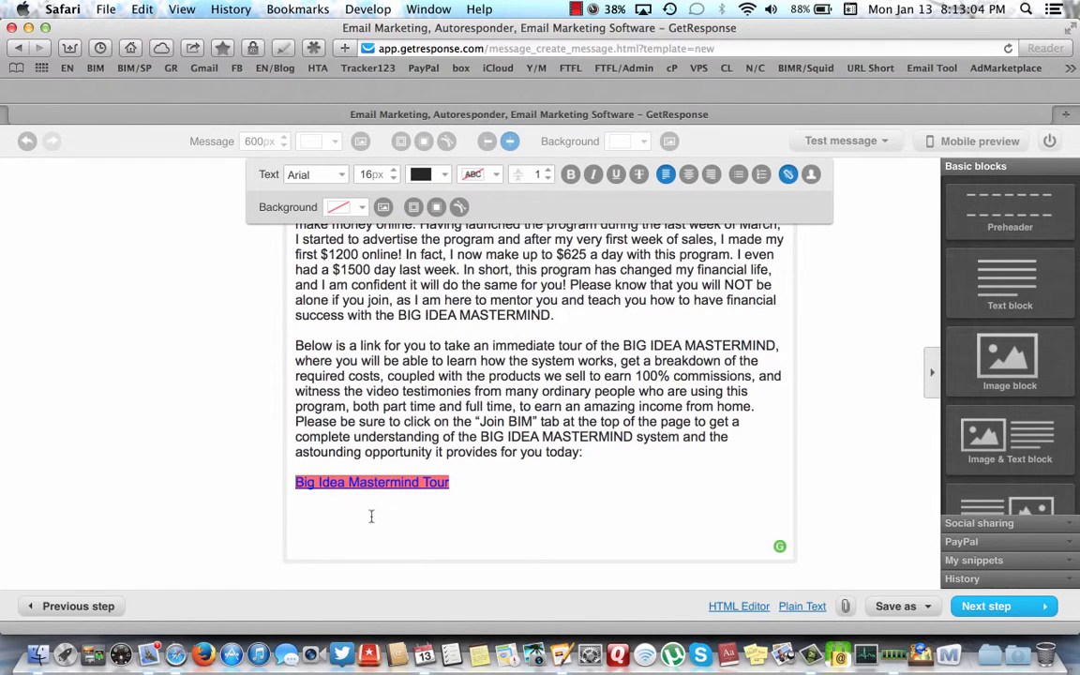
pyautogui.click(371, 517)
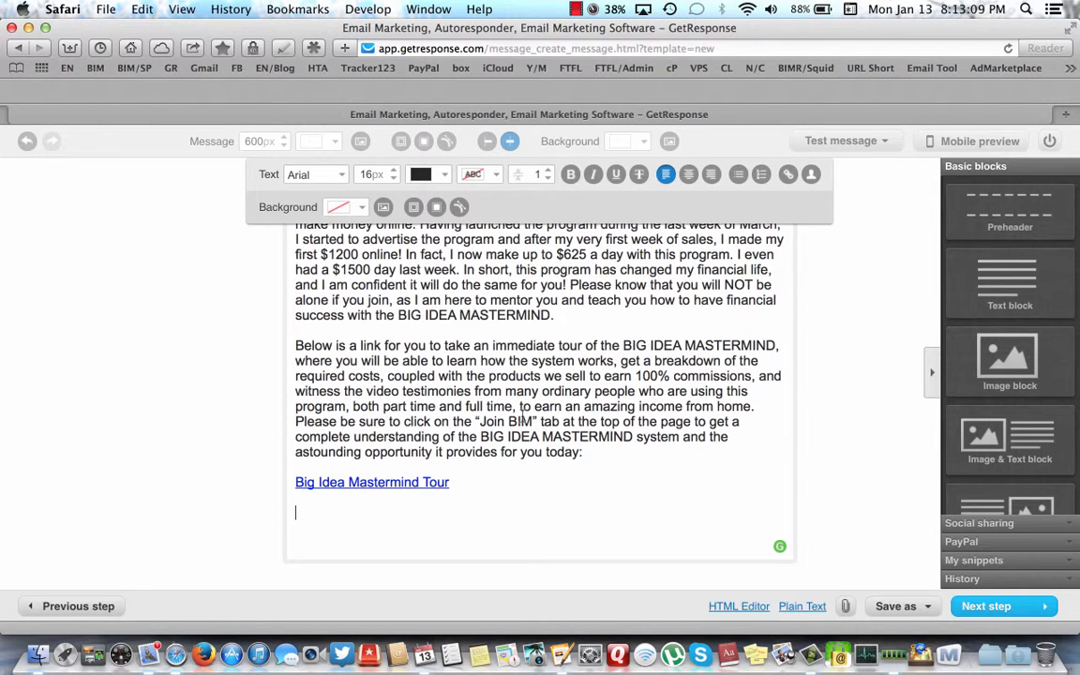
pyautogui.write('Thank you')
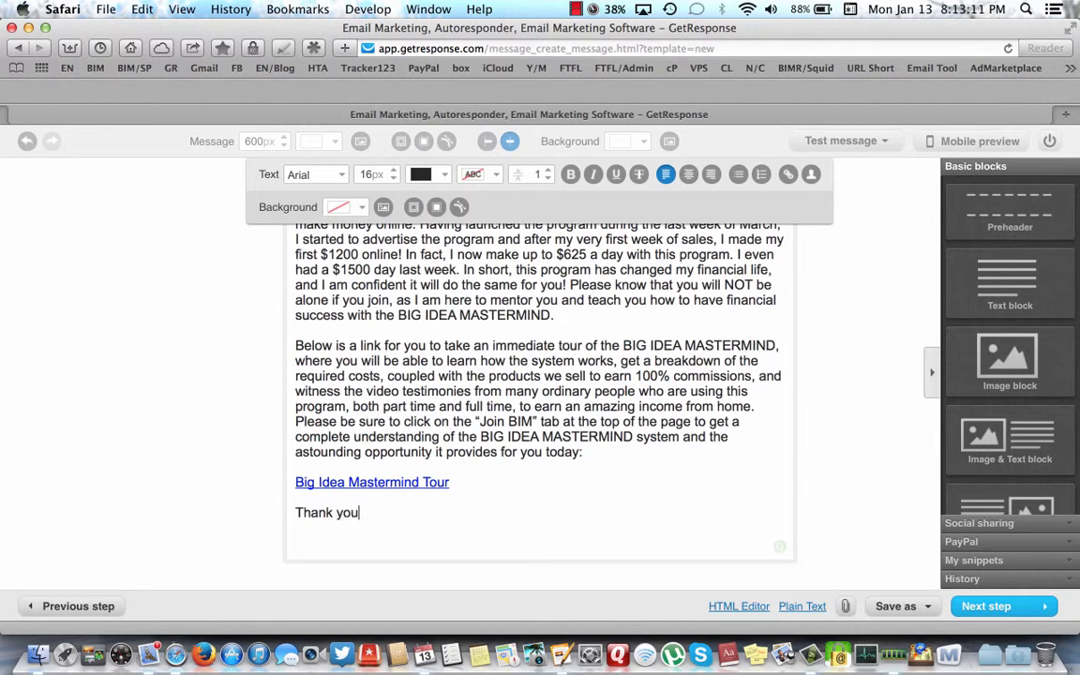
pyautogui.write(' for your time.')
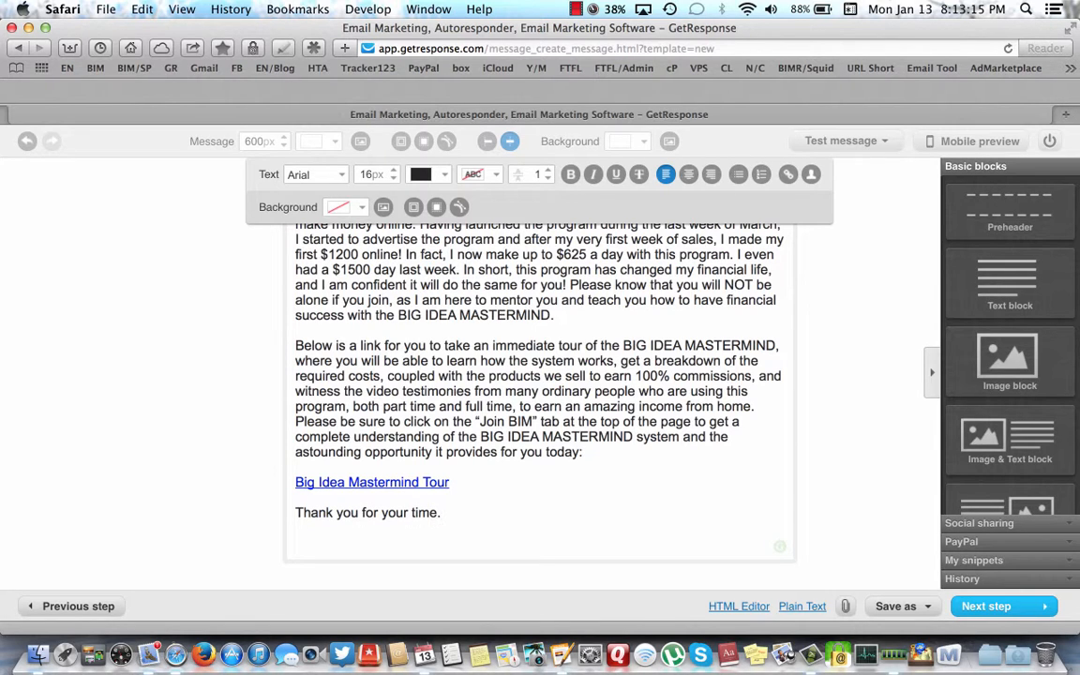
# - Add a signature below the thank-you line with the sender's name, e-mail address and cellphone number
pyautogui.press('Return')
pyautogui.press('Return')
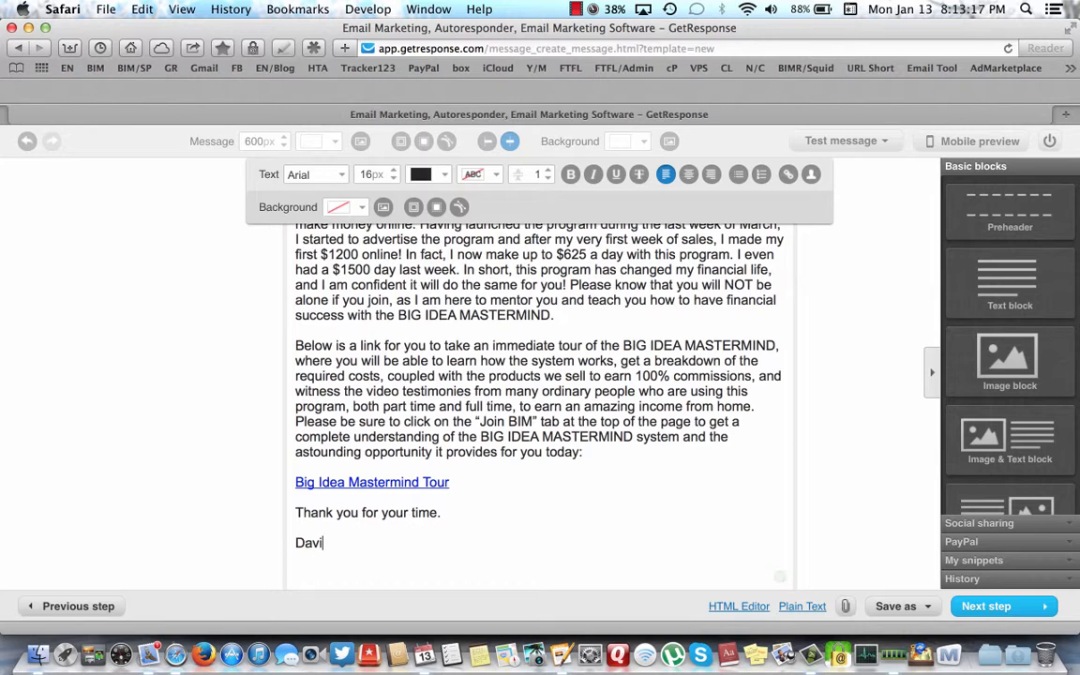
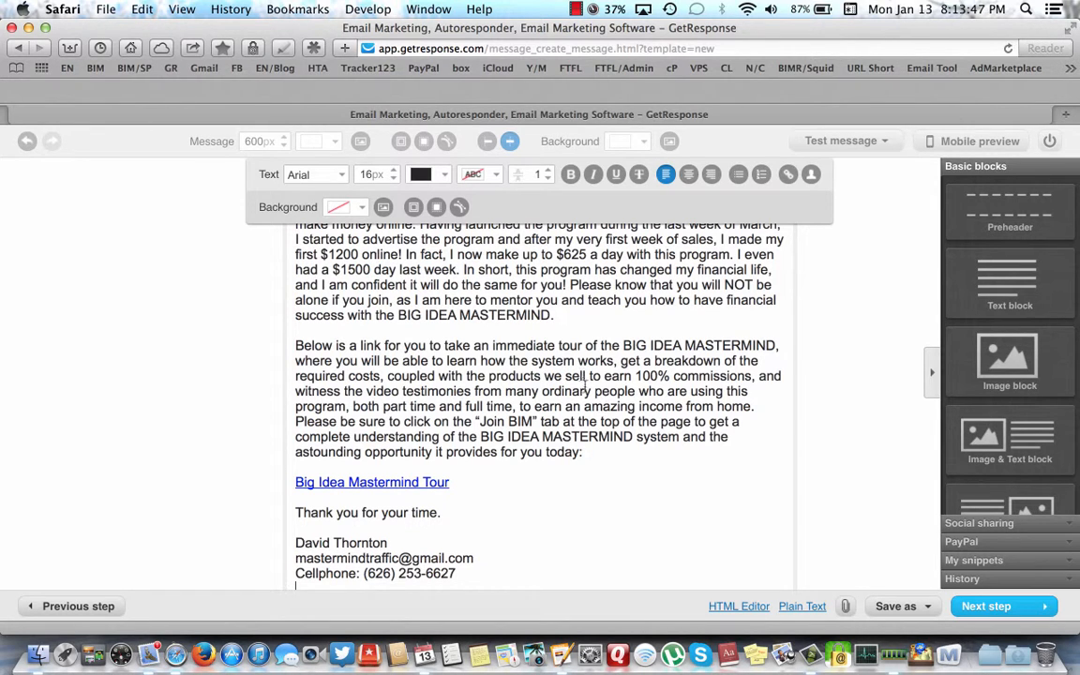
pyautogui.scroll(5, 592, 401)
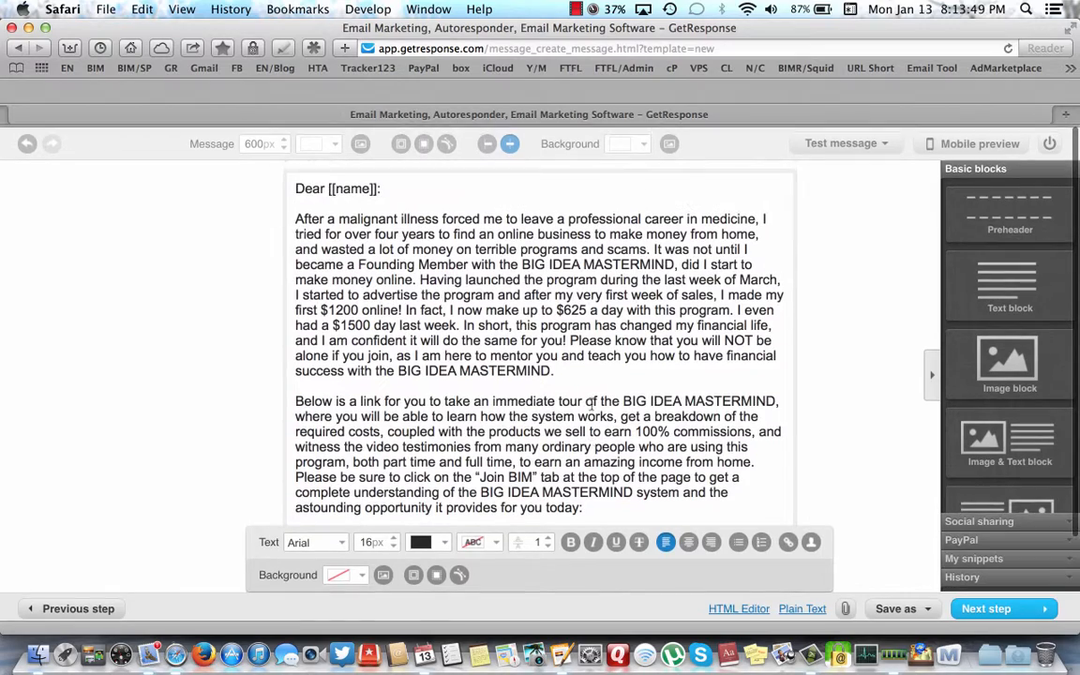
pyautogui.scroll(-5, 592, 403)
pyautogui.scroll(4, 591, 403)
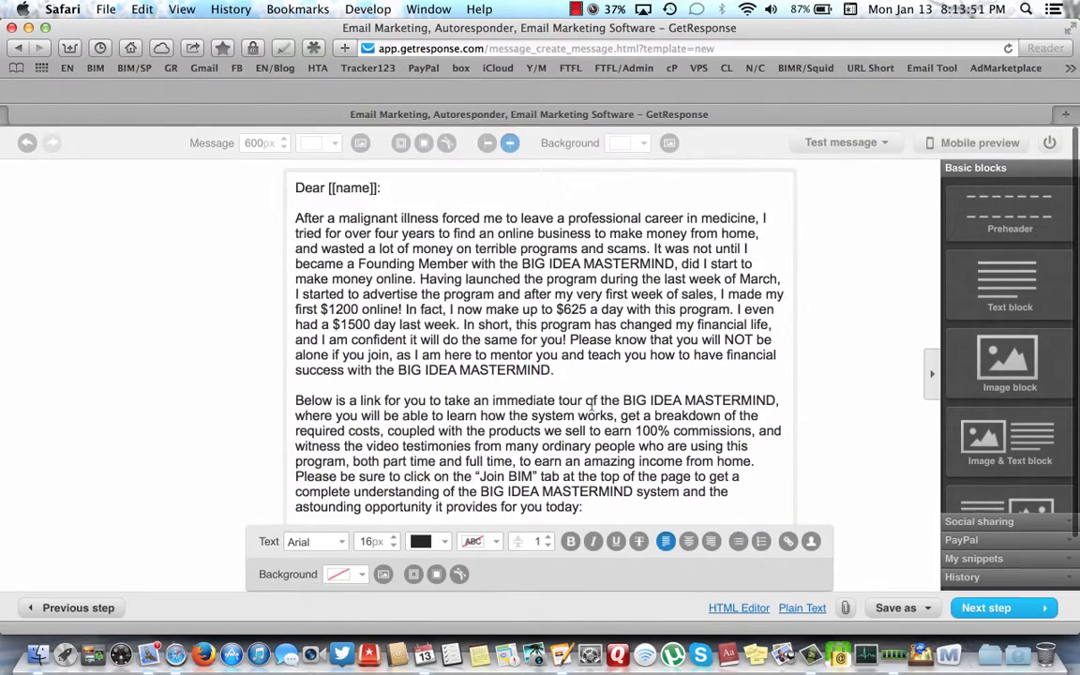
pyautogui.scroll(-4, 592, 403)
pyautogui.scroll(2, 591, 403)
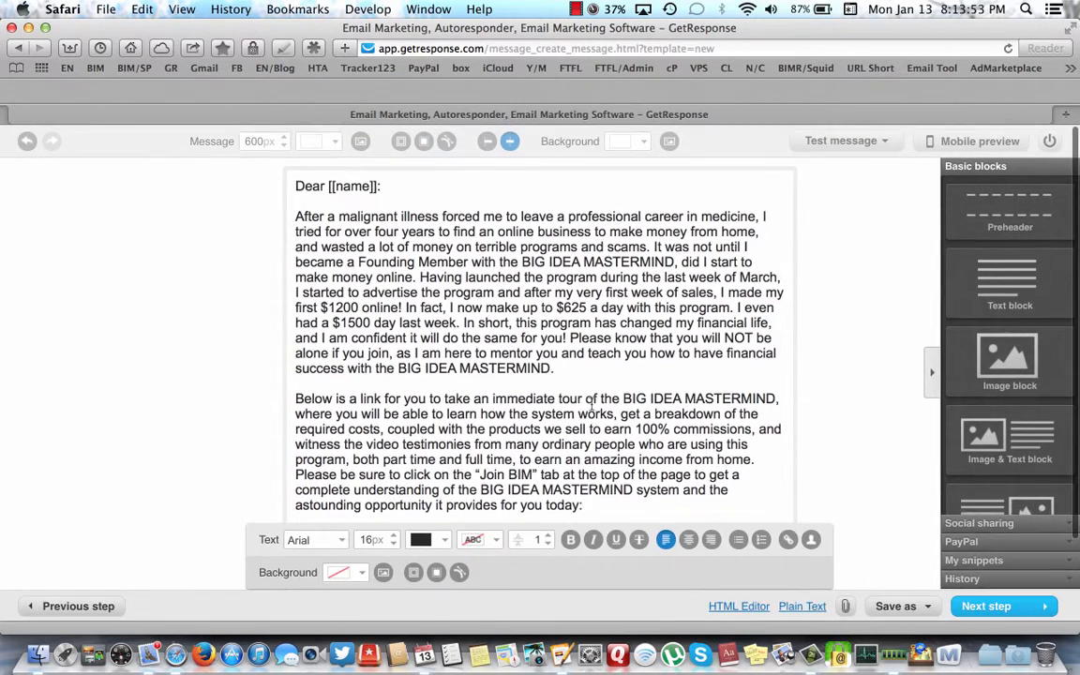
# - Finish editing the text block and set the email message to Align Left
pyautogui.click(837, 283)
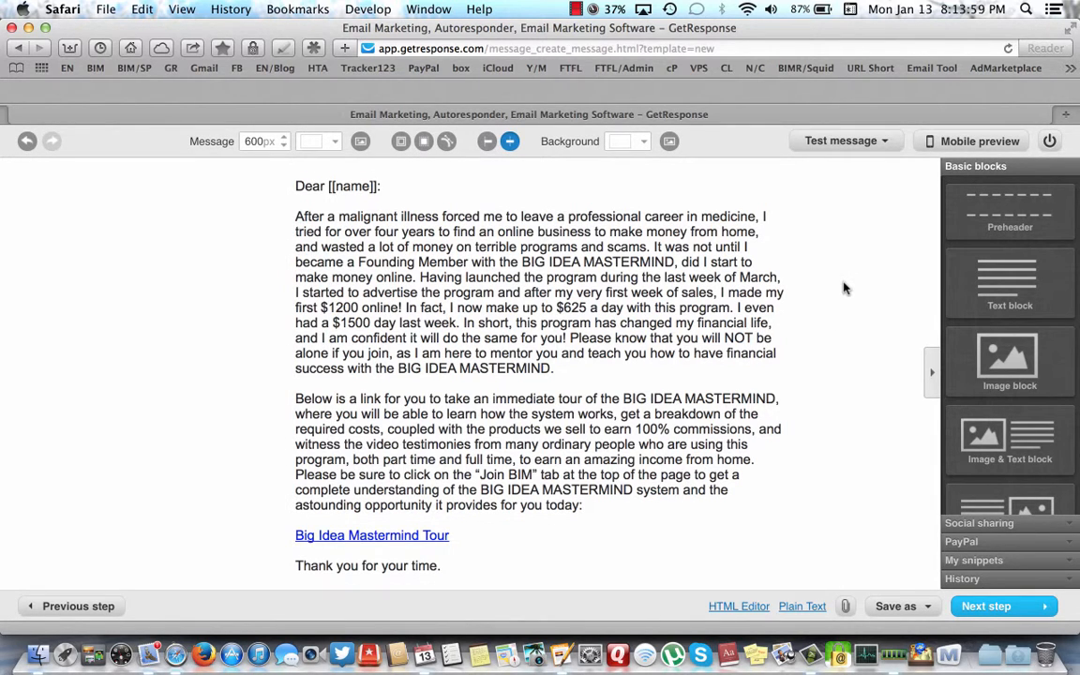
pyautogui.click(487, 142)
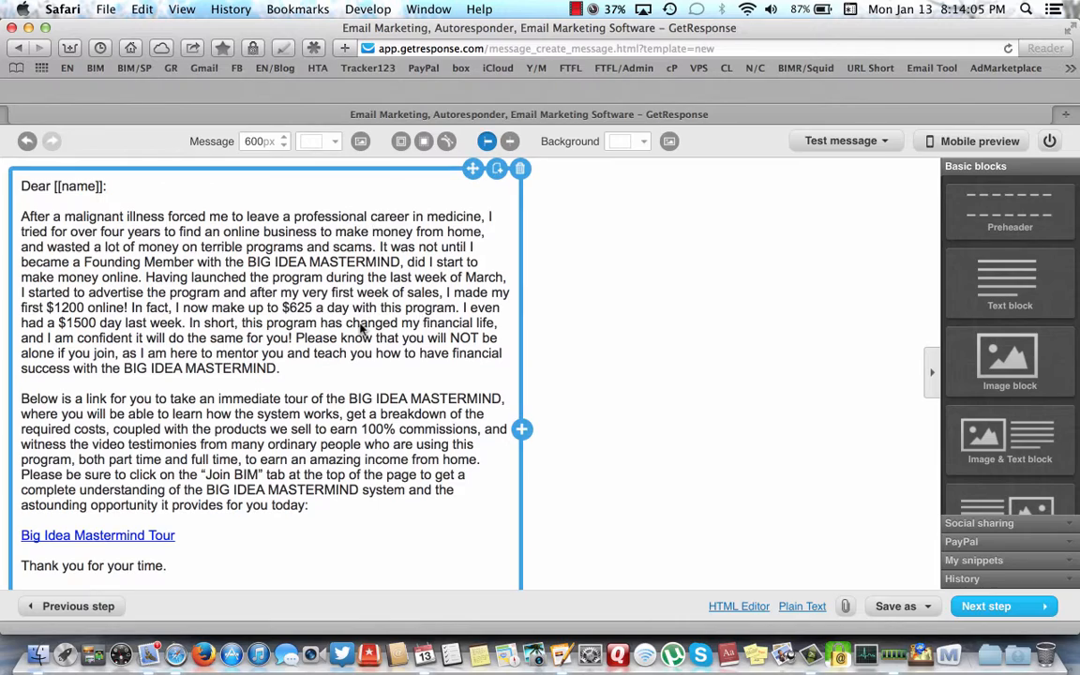
pyautogui.scroll(-2, 361, 328)
pyautogui.scroll(-2, 361, 328)
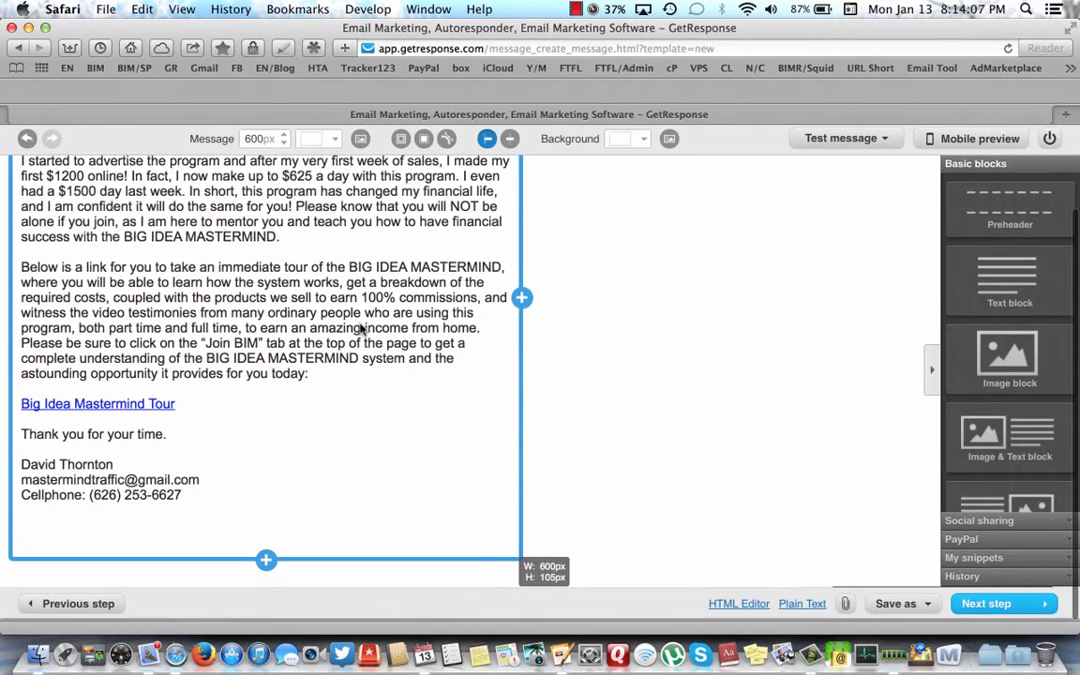
pyautogui.scroll(2, 360, 328)
pyautogui.scroll(2, 361, 328)
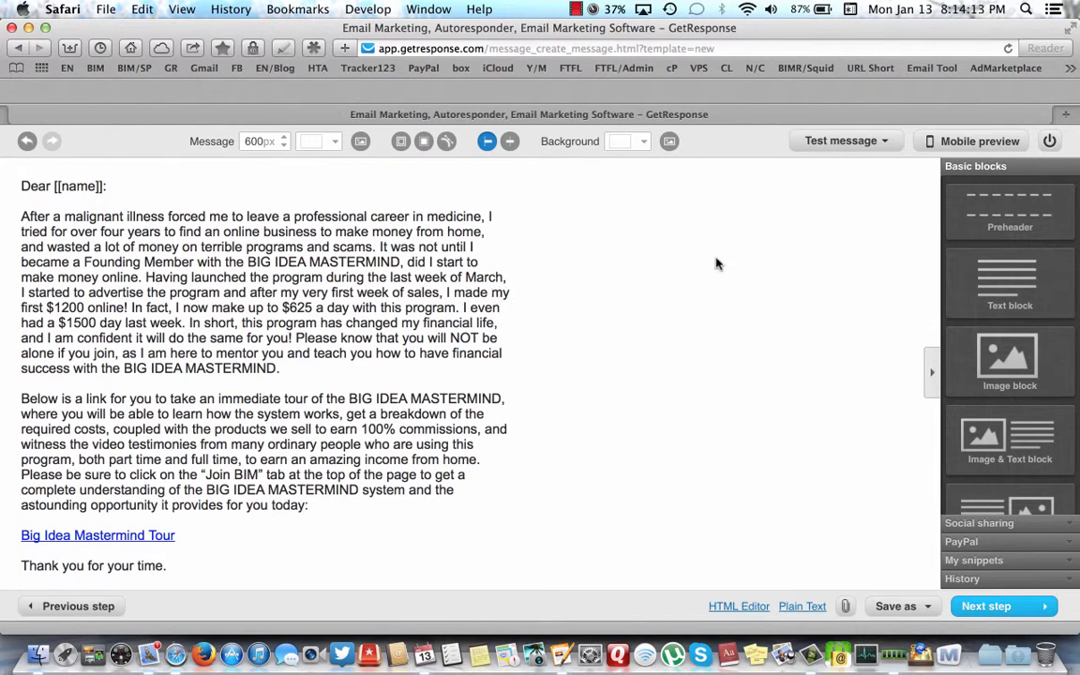
pyautogui.moveTo(871, 153)
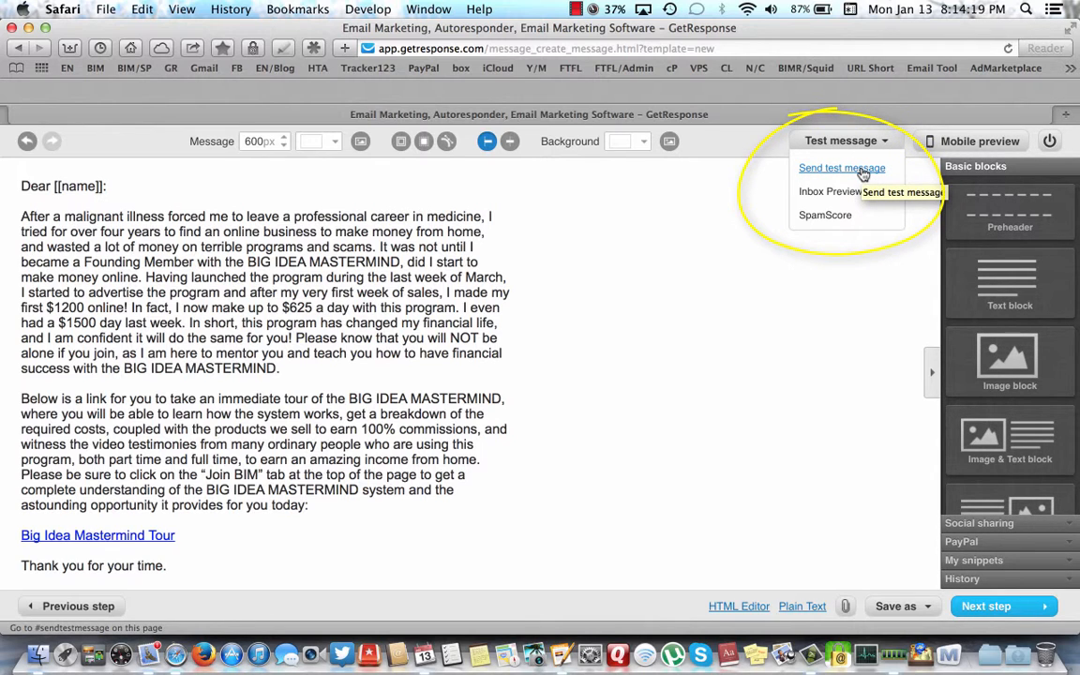
# - Send a test copy of the email to your own address and close the 'Email sent.' confirmation
pyautogui.click(859, 172)
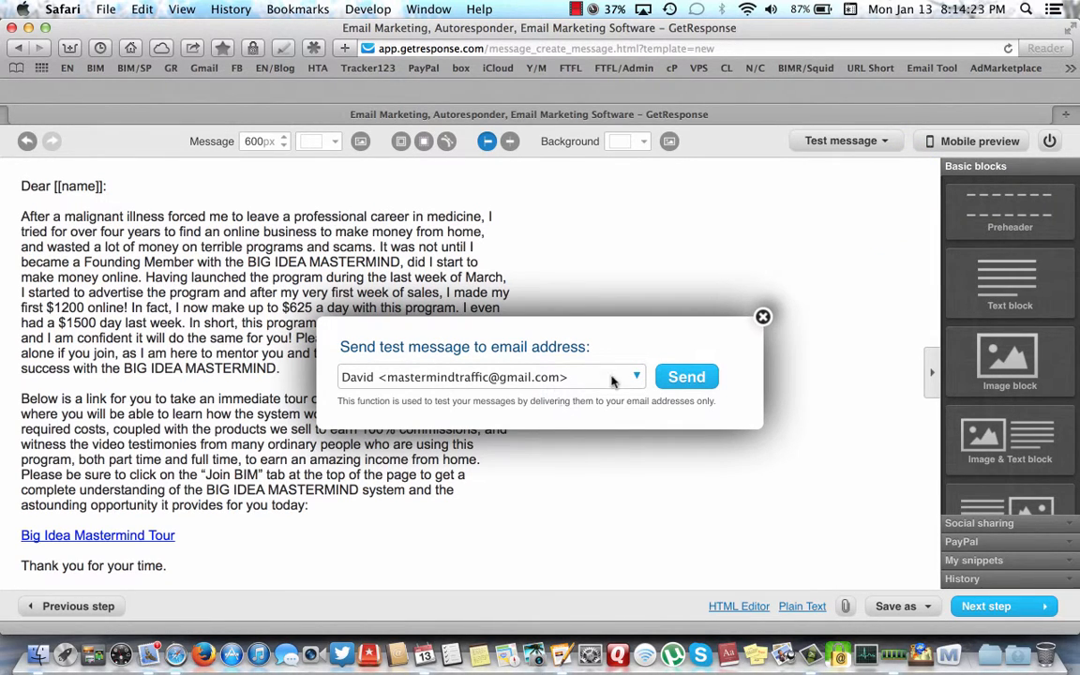
pyautogui.click(689, 378)
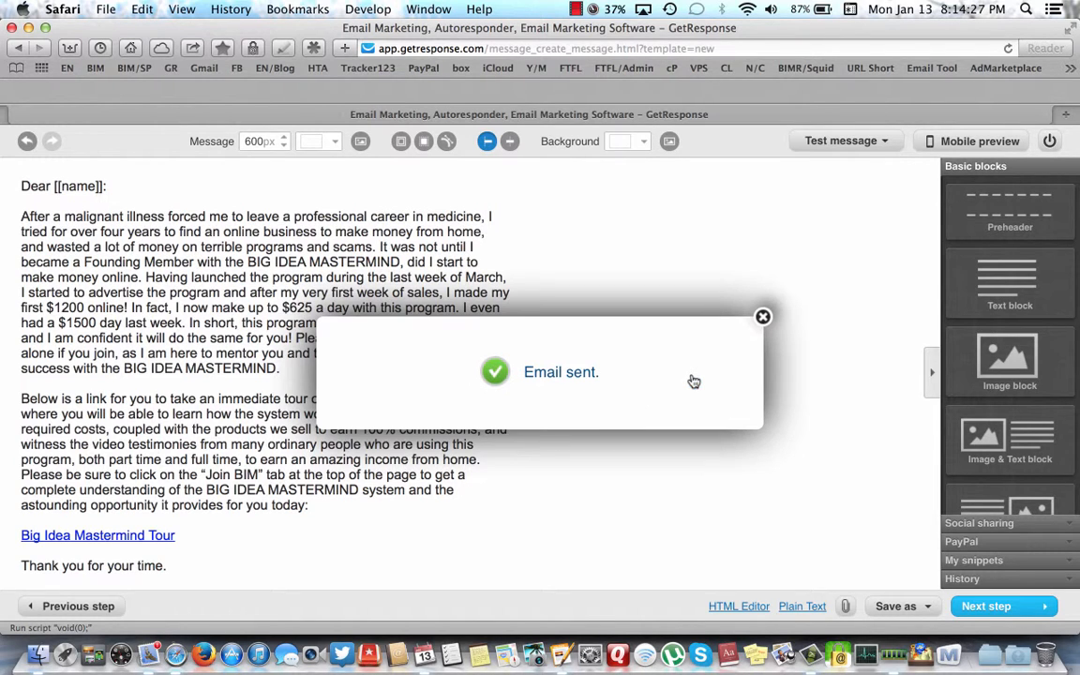
pyautogui.click(764, 317)
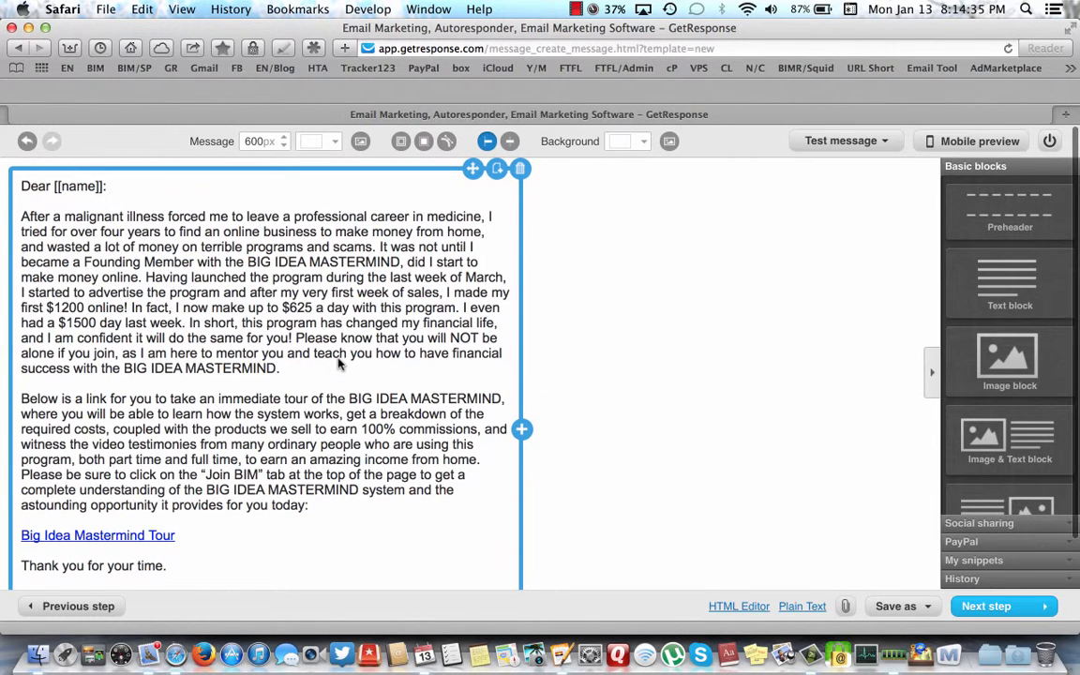
pyautogui.scroll(-3, 356, 356)
pyautogui.scroll(5, 340, 364)
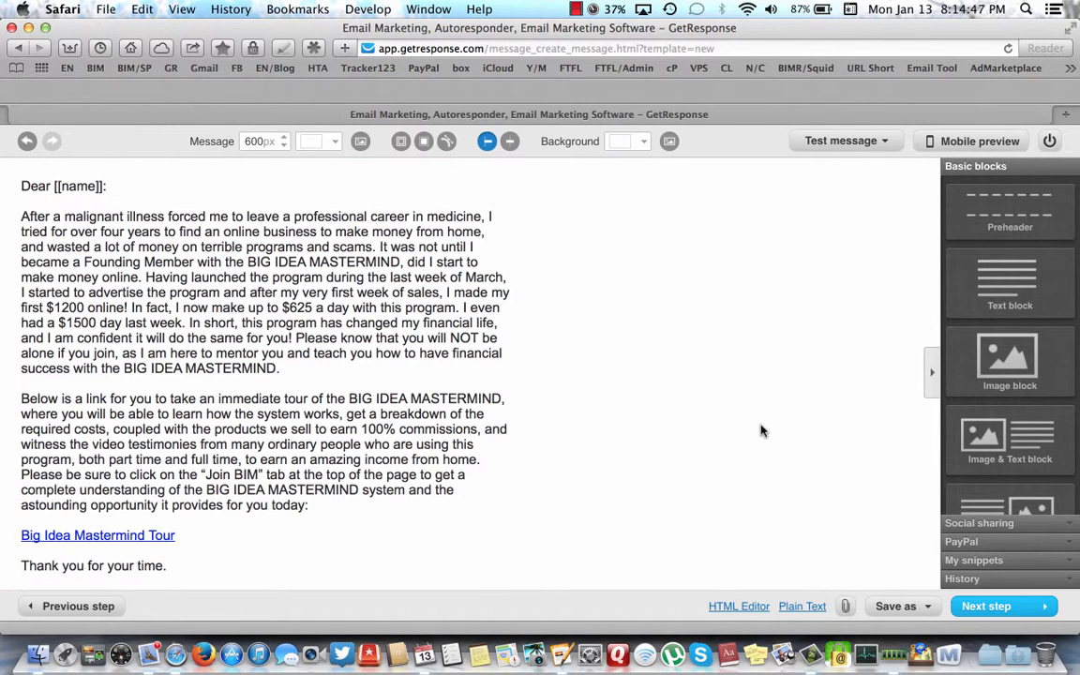
# - Save and publish CL INT AD DAY 3 on day 3 of cl_int_bim, not sending to existing subscribers
pyautogui.click(1002, 608)
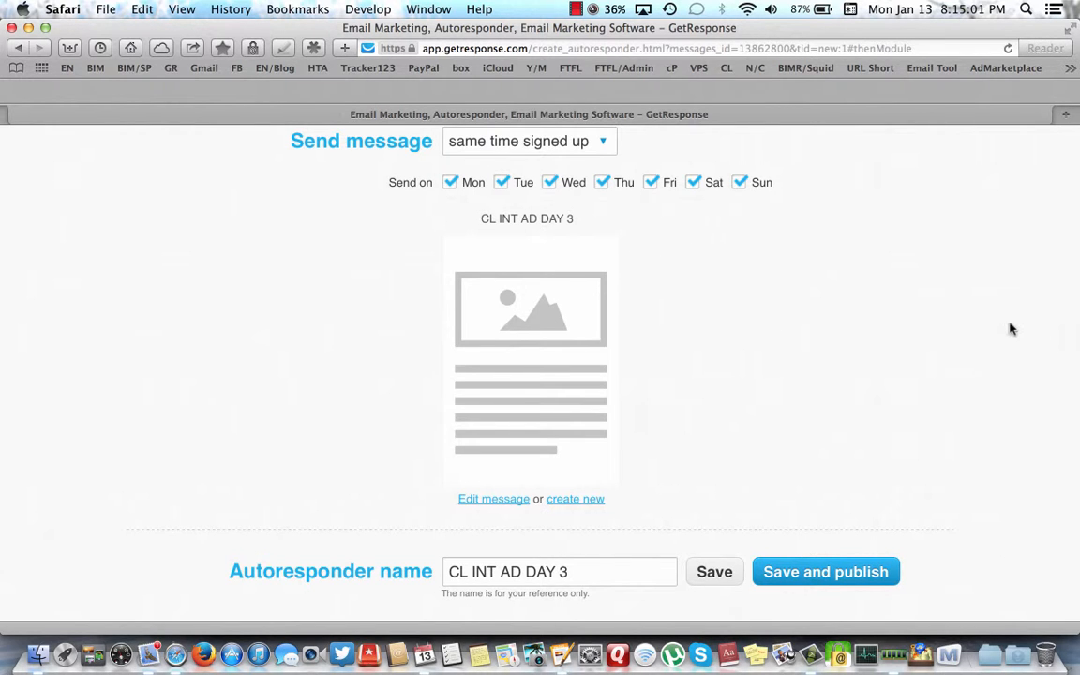
pyautogui.scroll(5, 1010, 325)
pyautogui.scroll(5, 1010, 328)
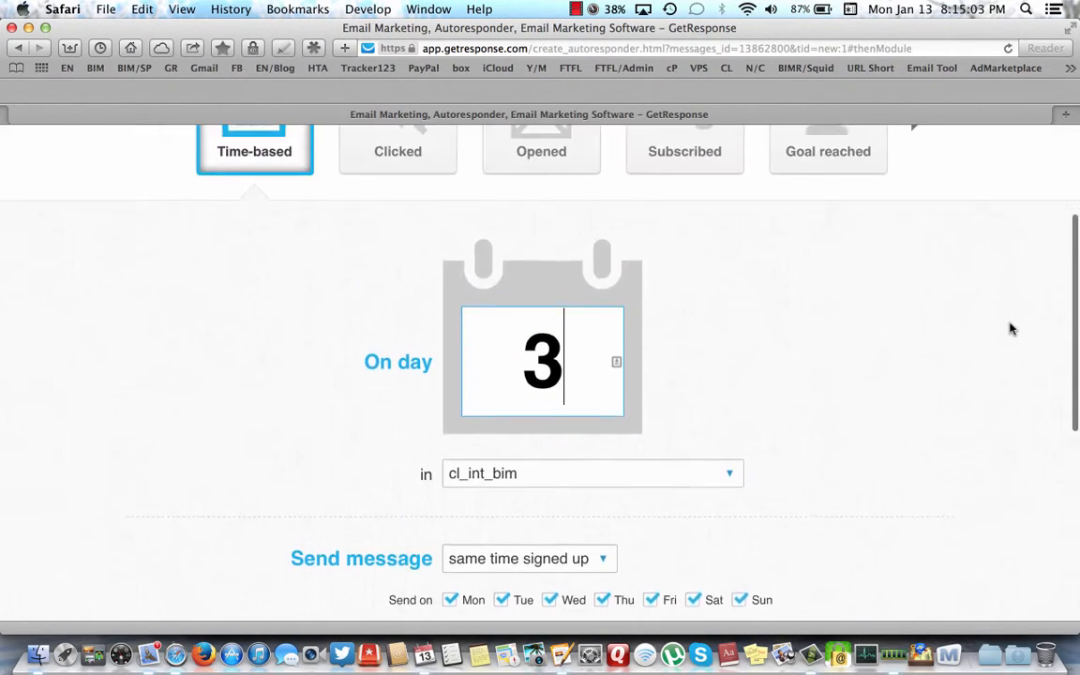
pyautogui.scroll(-8, 1010, 328)
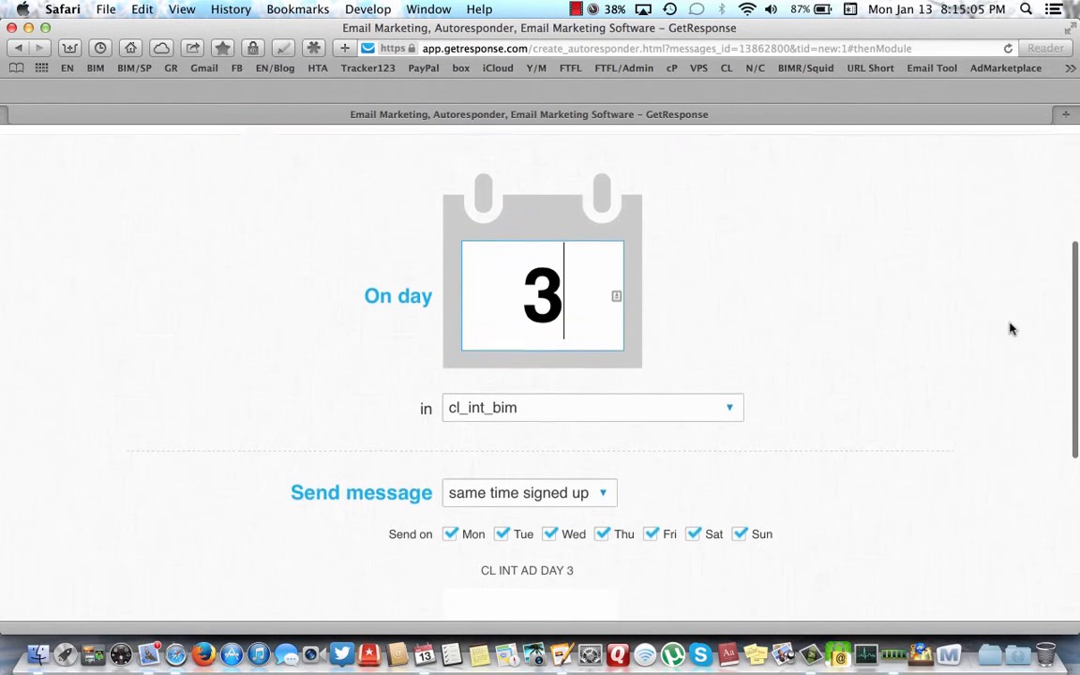
pyautogui.scroll(3, 1009, 328)
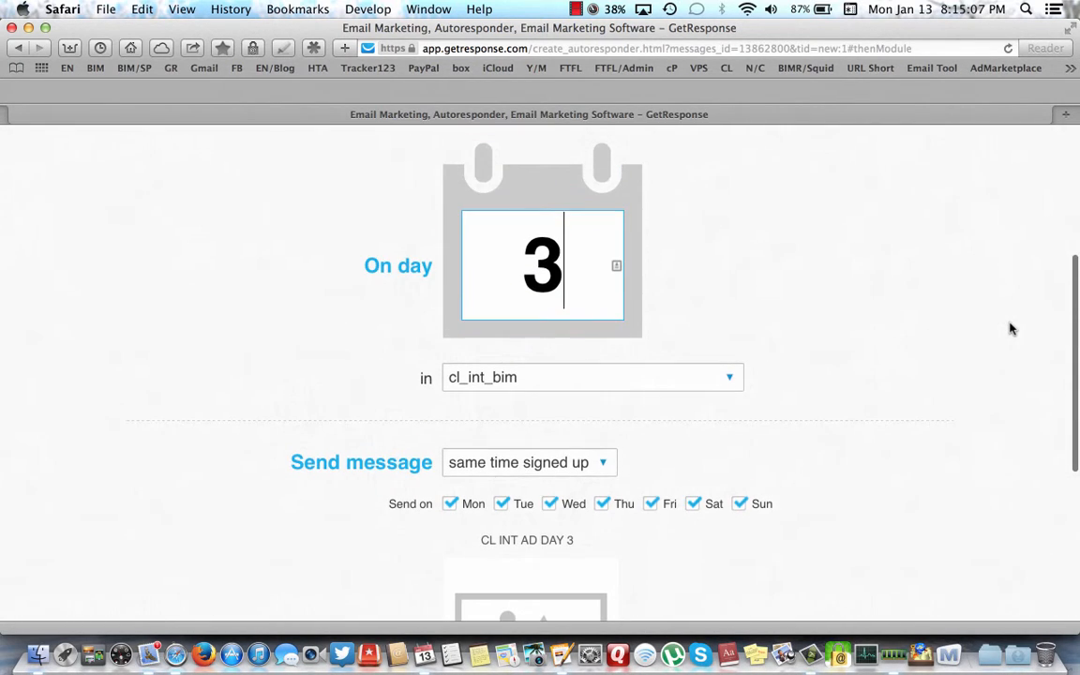
pyautogui.scroll(-1, 1009, 328)
pyautogui.scroll(-2, 1010, 328)
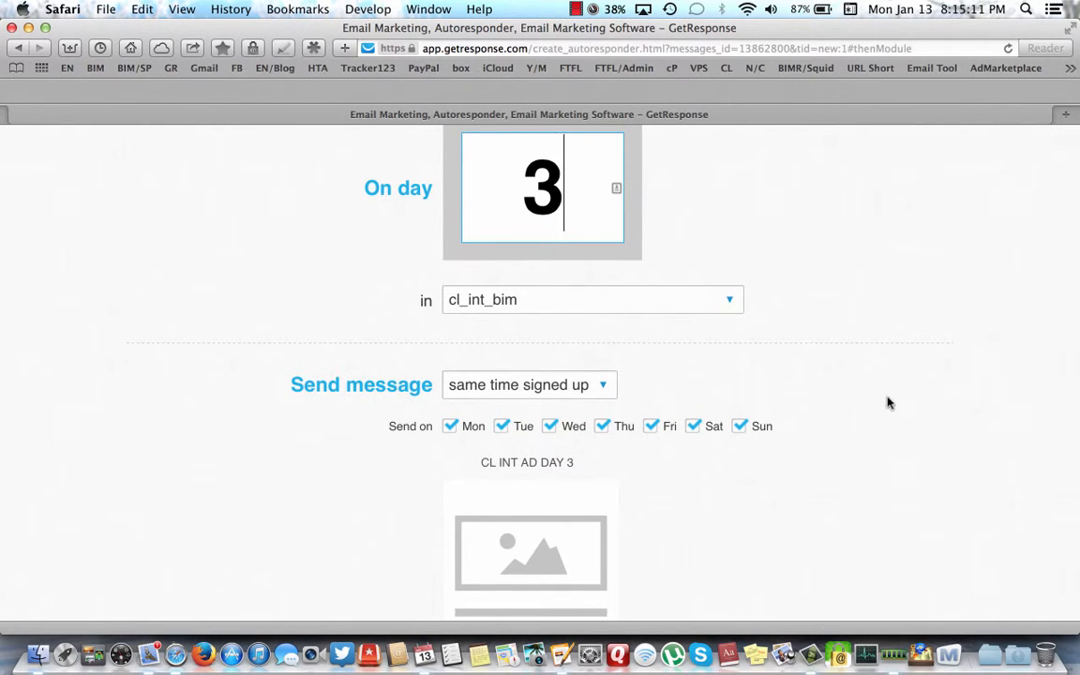
pyautogui.scroll(-6, 897, 410)
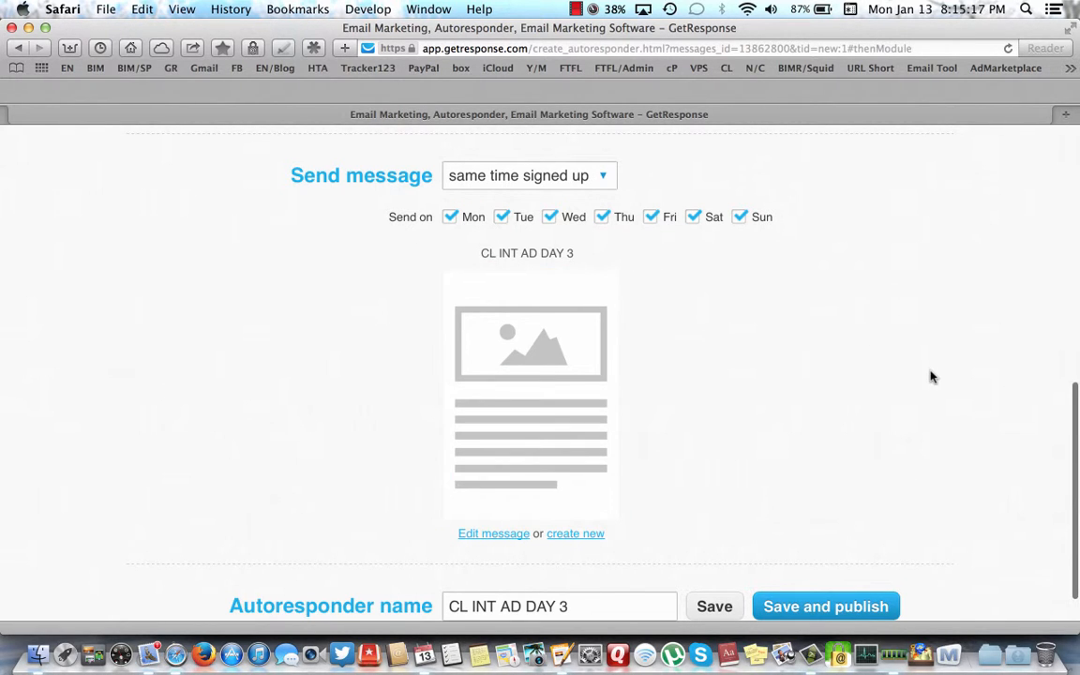
pyautogui.scroll(-2, 931, 376)
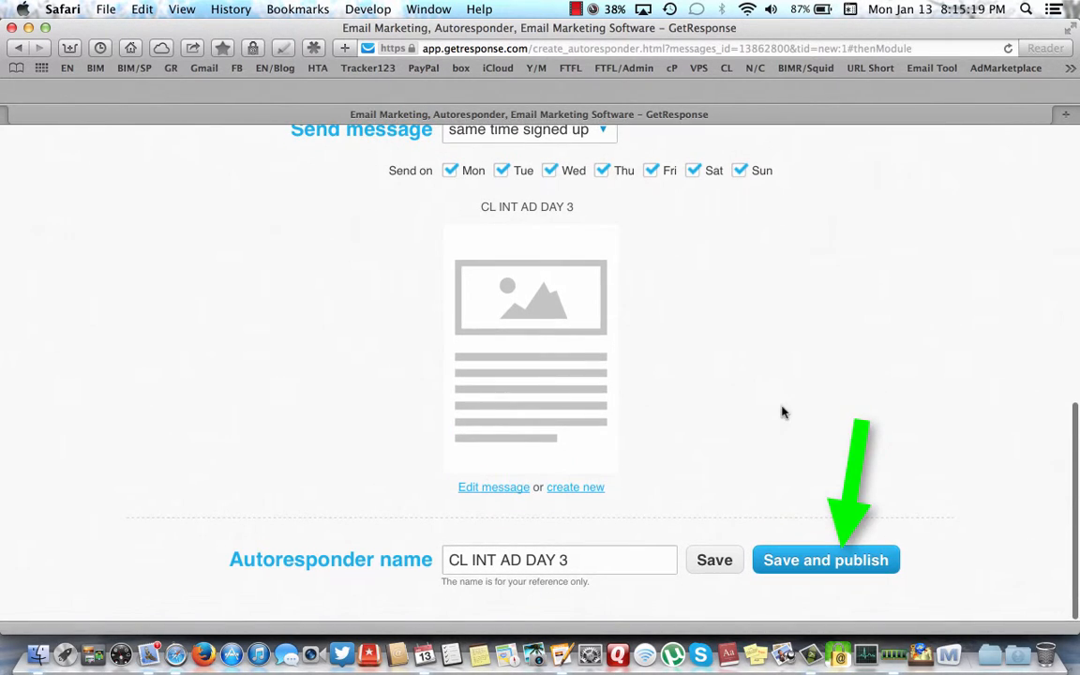
pyautogui.click(809, 563)
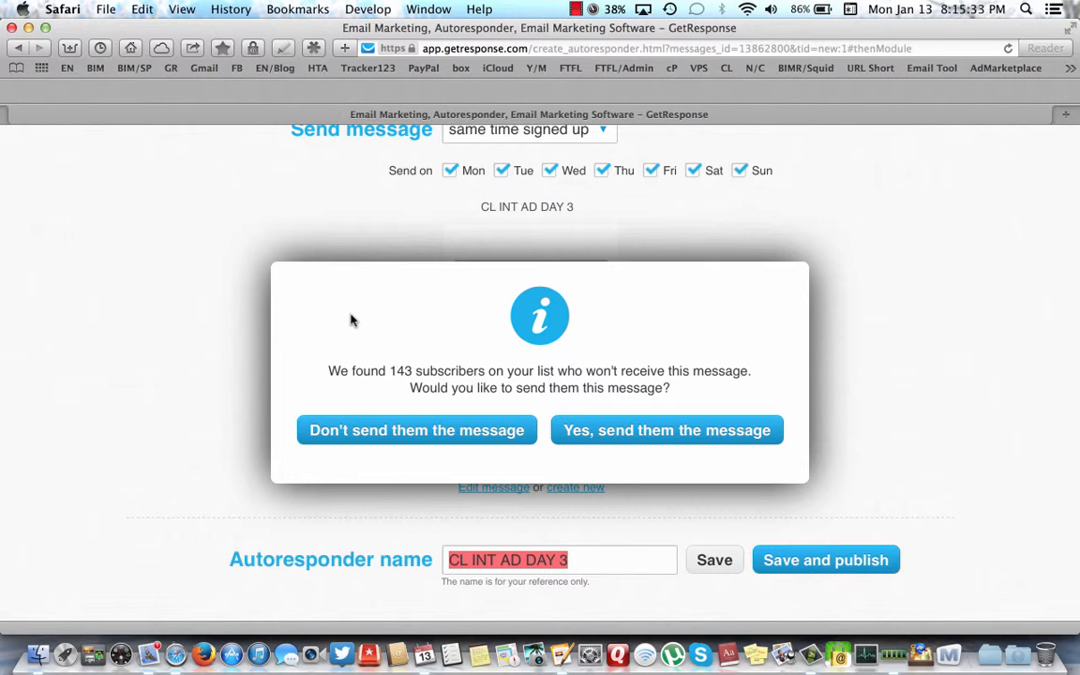
pyautogui.click(373, 432)
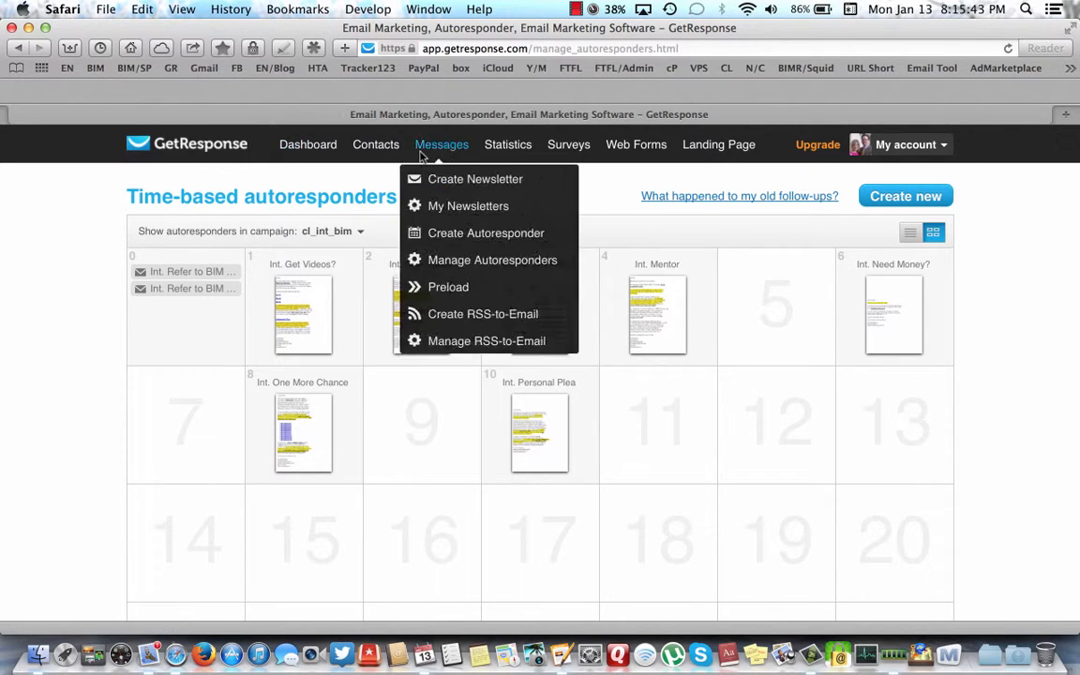
# - View the day-3 CL INT AD DAY 3 message in its online preview
pyautogui.moveTo(540, 293)
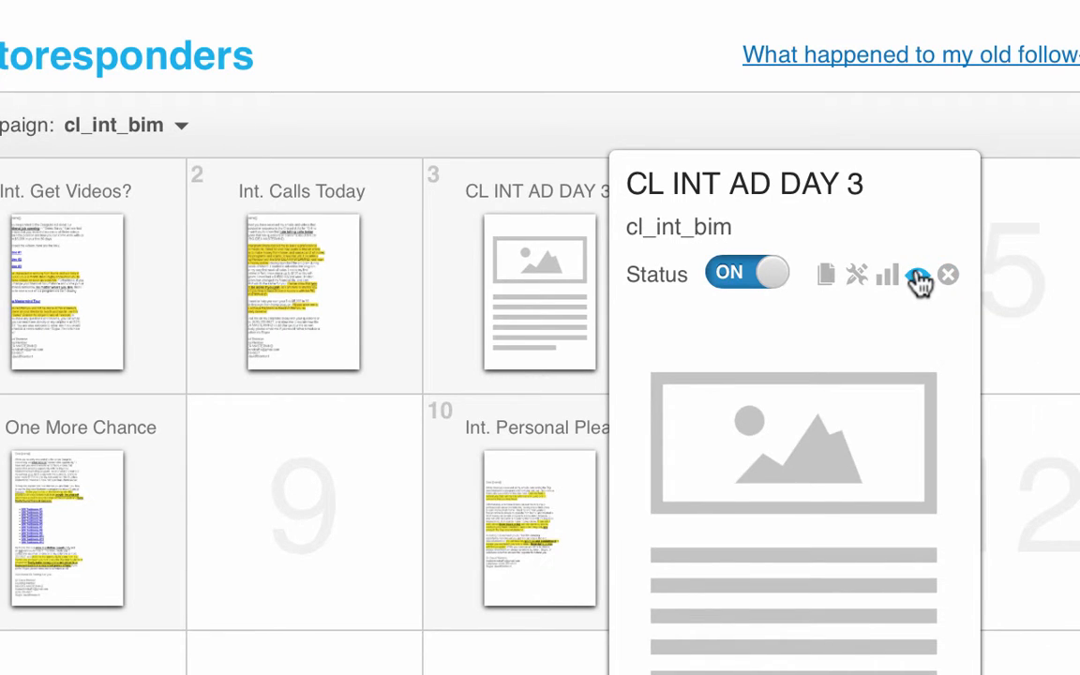
pyautogui.click(917, 276)
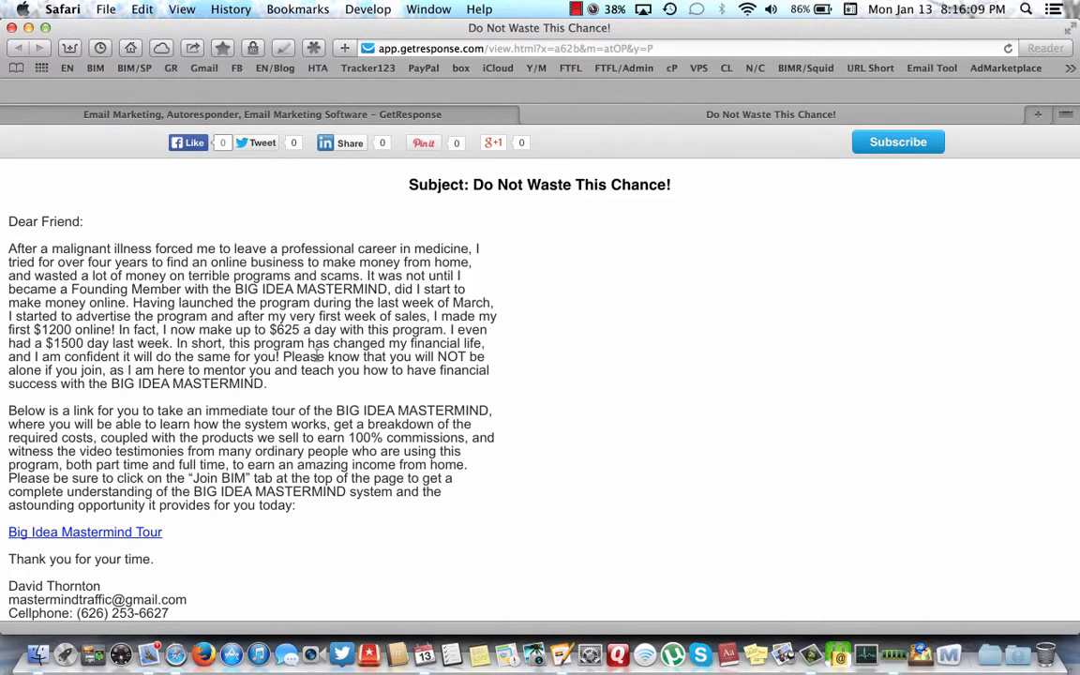
# - Look over the 'Do Not Waste This Chance!' preview, then close it to return to the calendar
pyautogui.scroll(-3, 643, 460)
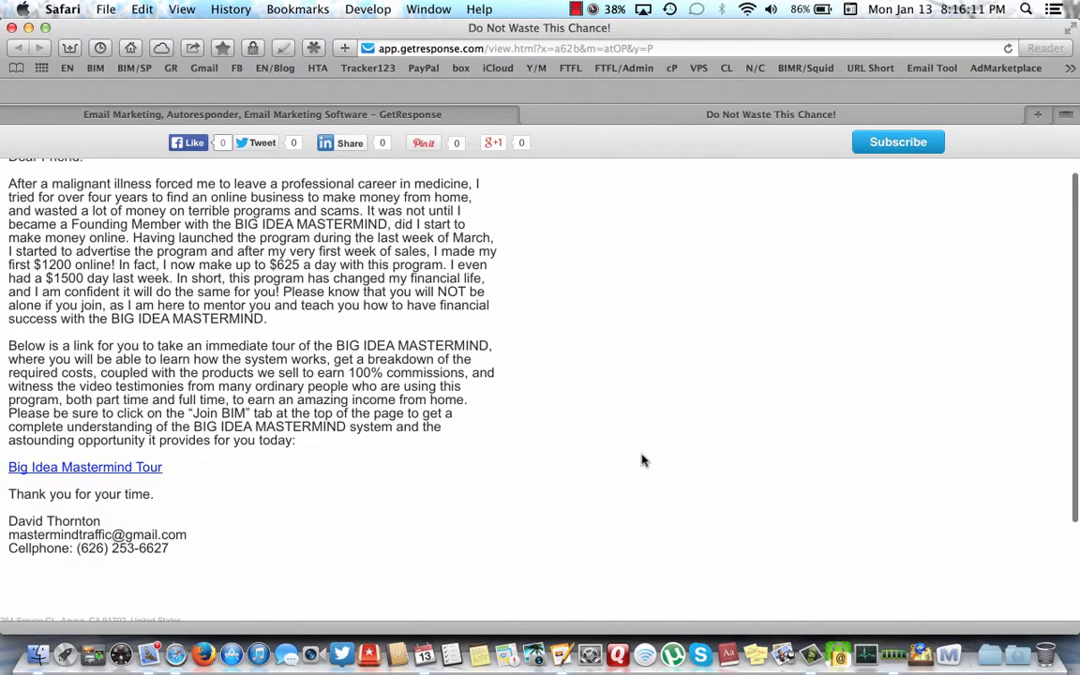
pyautogui.scroll(2, 338, 353)
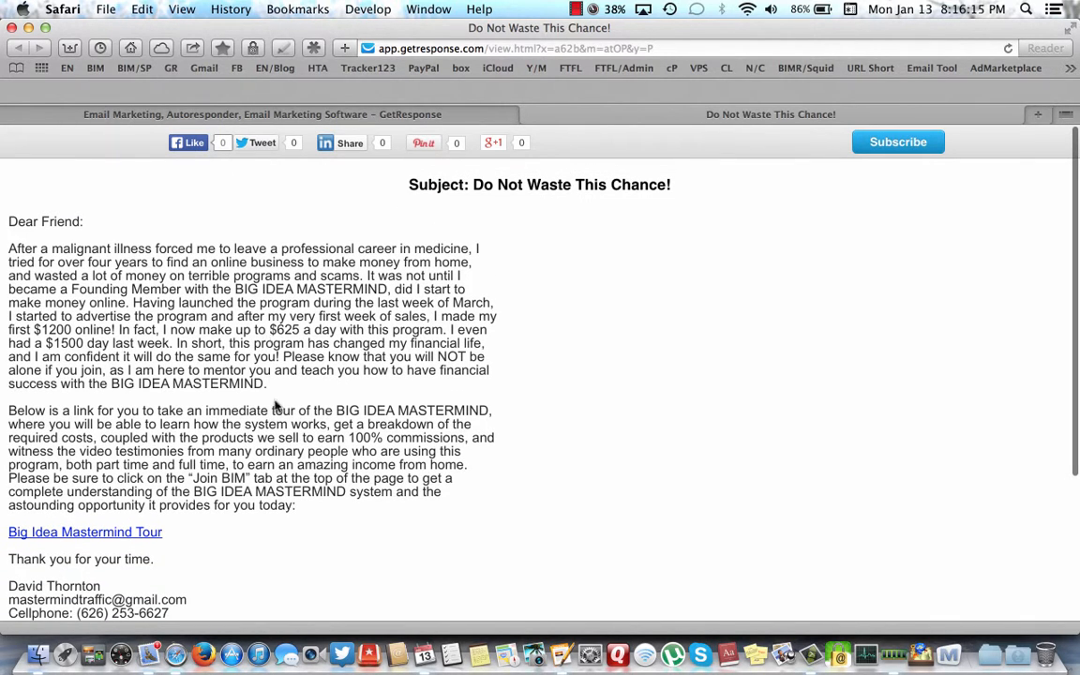
pyautogui.scroll(-1, 278, 410)
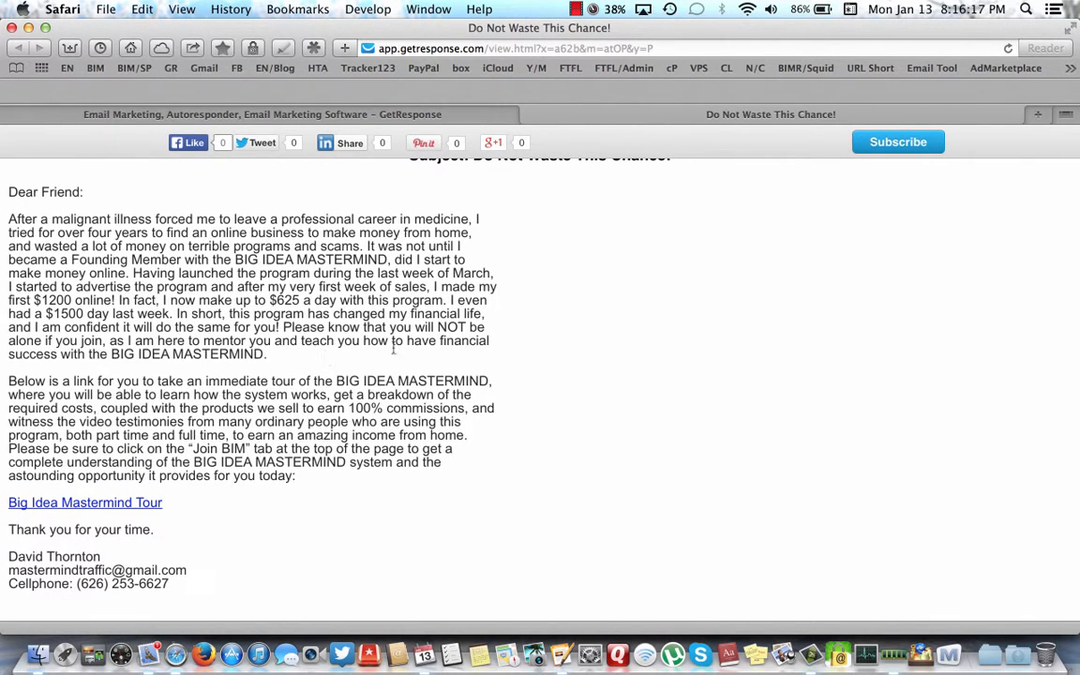
pyautogui.click(529, 116)
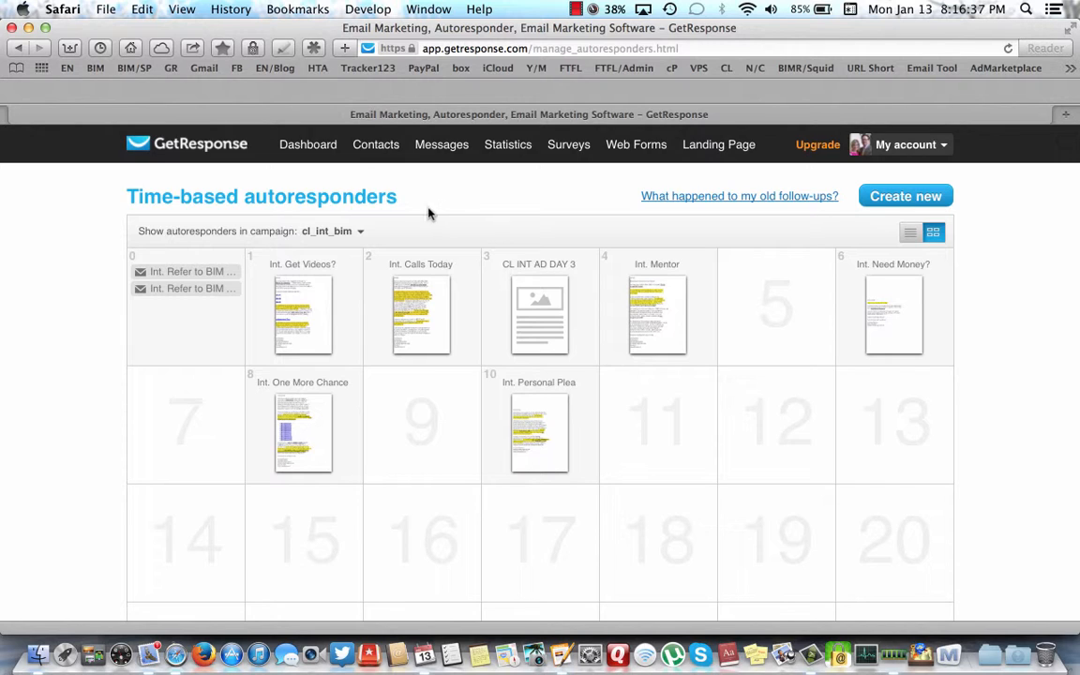
# - Open and dismiss the campaign list unchanged, then bring up the CL INT AD DAY 3 preview card
pyautogui.click(357, 234)
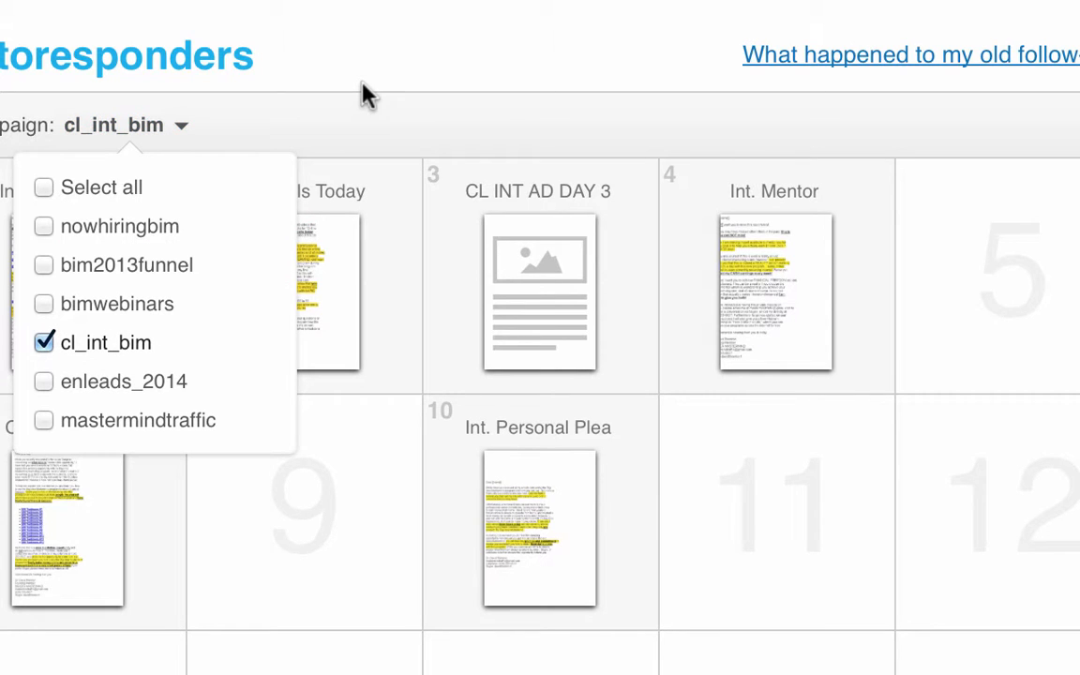
pyautogui.click(369, 57)
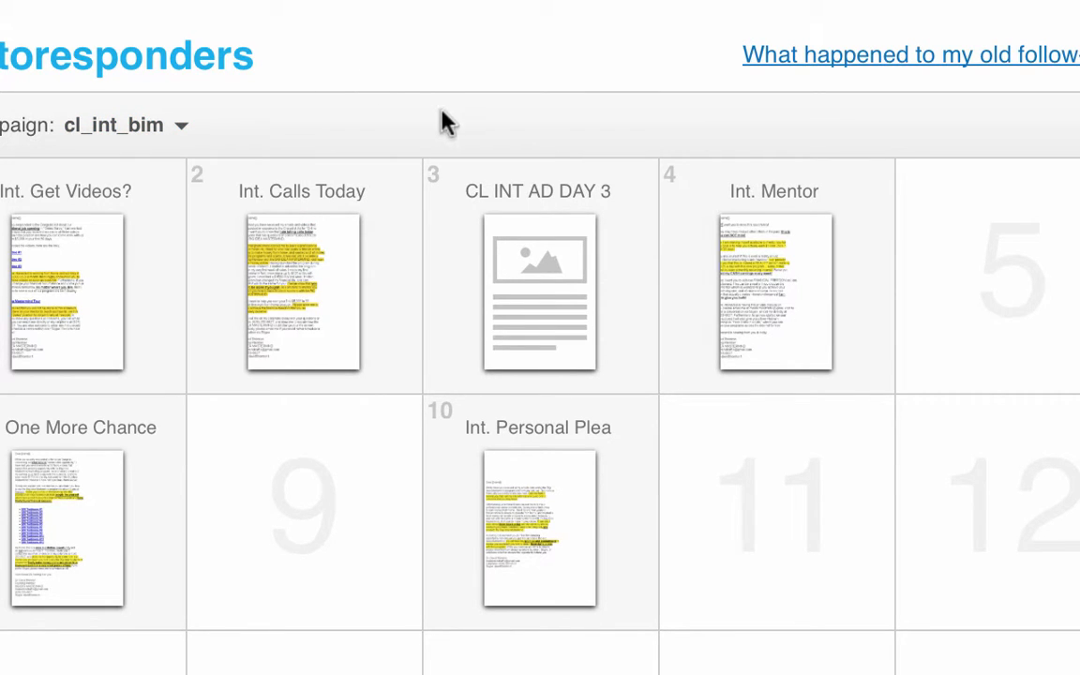
pyautogui.moveTo(317, 240)
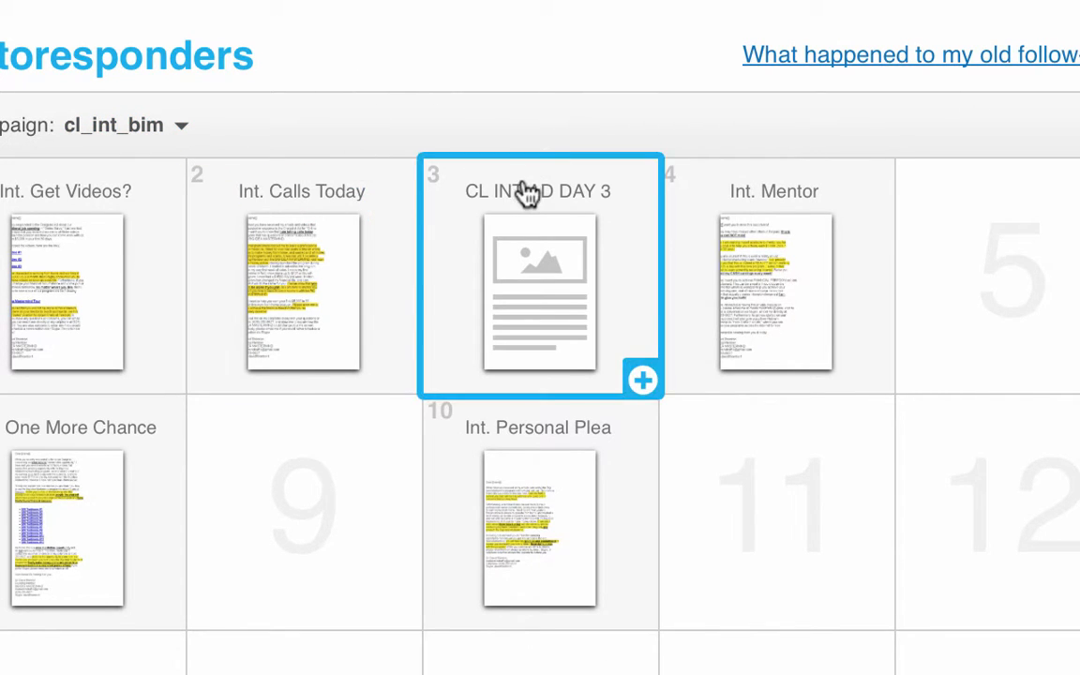
pyautogui.moveTo(557, 270)
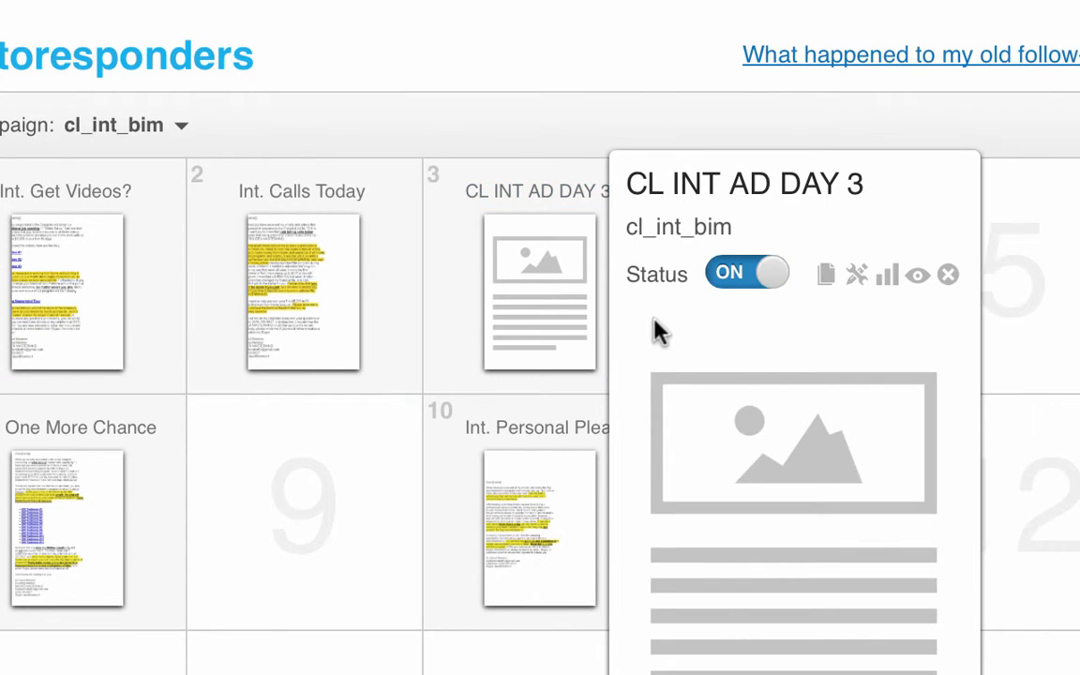
# - Open CL INT AD DAY 3's settings, choose Edit message and continue to its email content
pyautogui.click(854, 278)
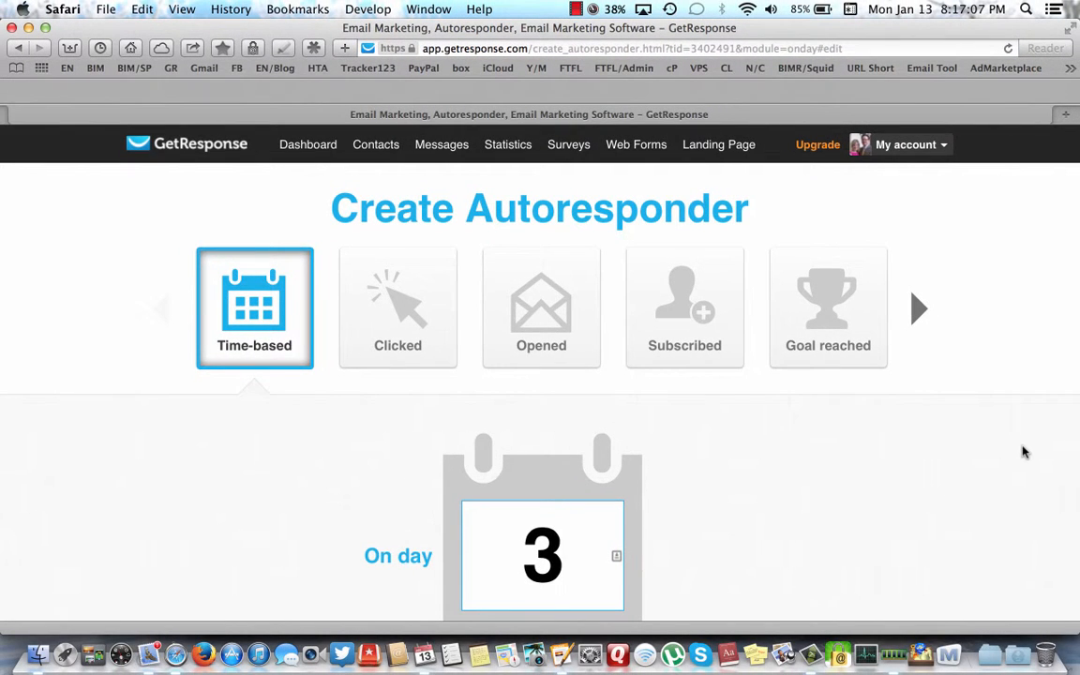
pyautogui.scroll(-2, 1024, 452)
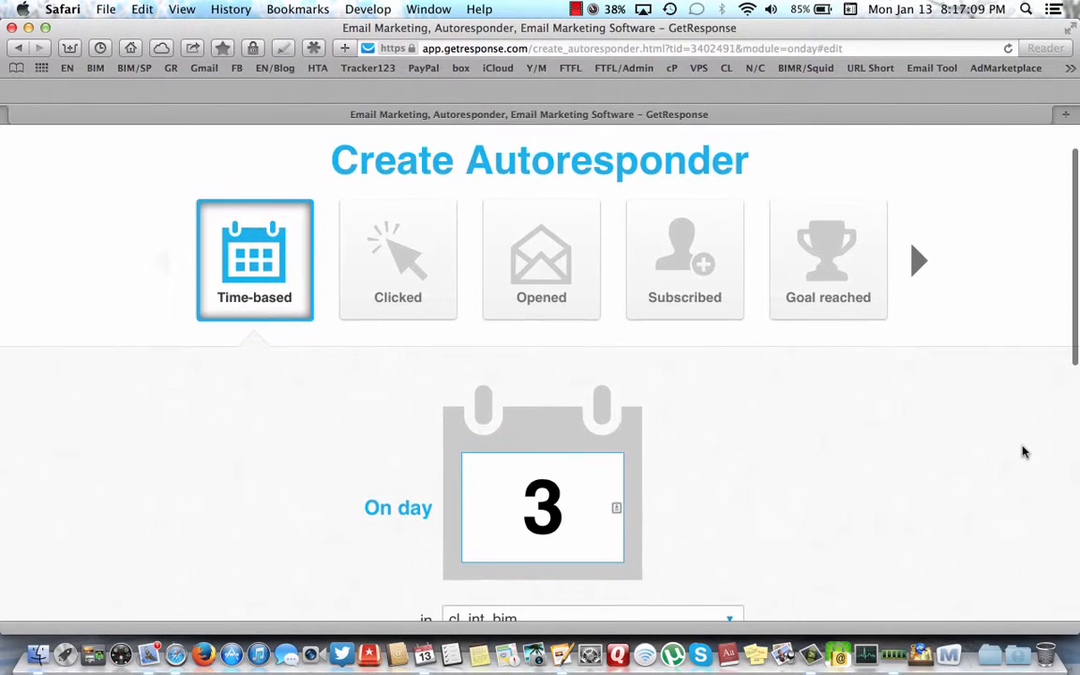
pyautogui.scroll(-3, 1024, 453)
pyautogui.scroll(-2, 1023, 452)
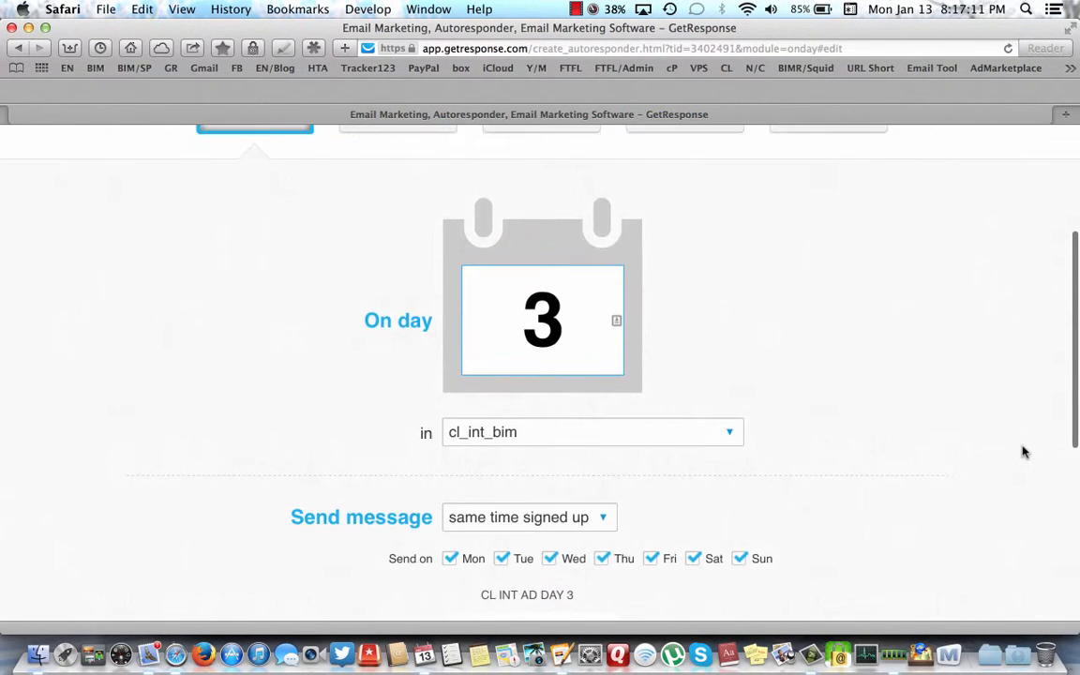
pyautogui.scroll(-2, 1023, 453)
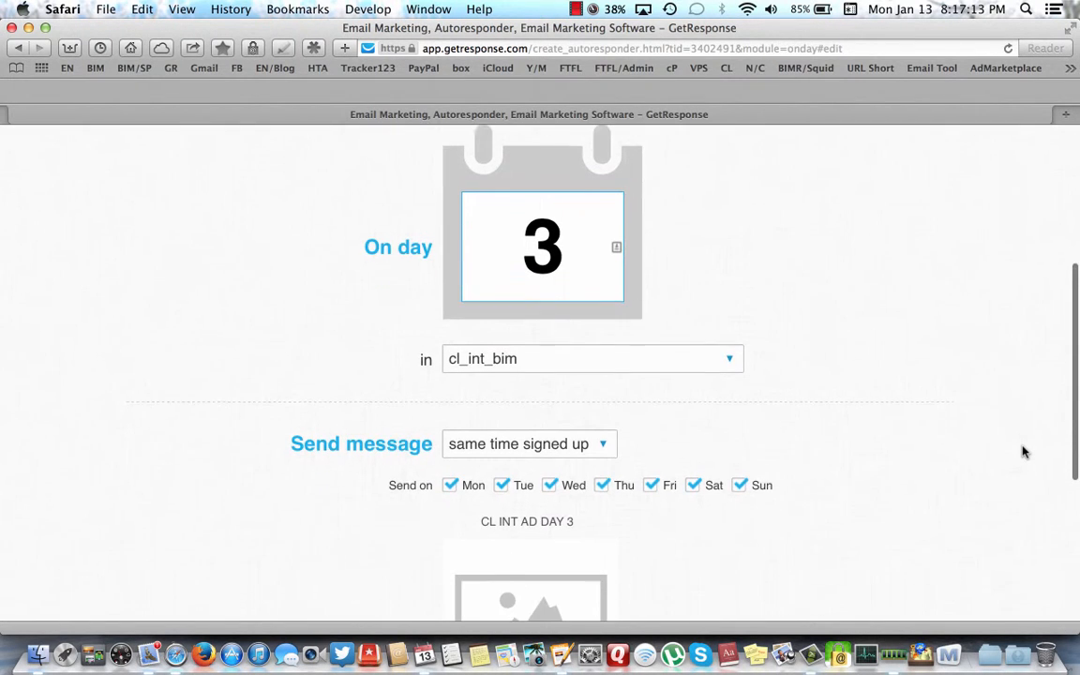
pyautogui.scroll(-2, 1024, 452)
pyautogui.scroll(-2, 1024, 453)
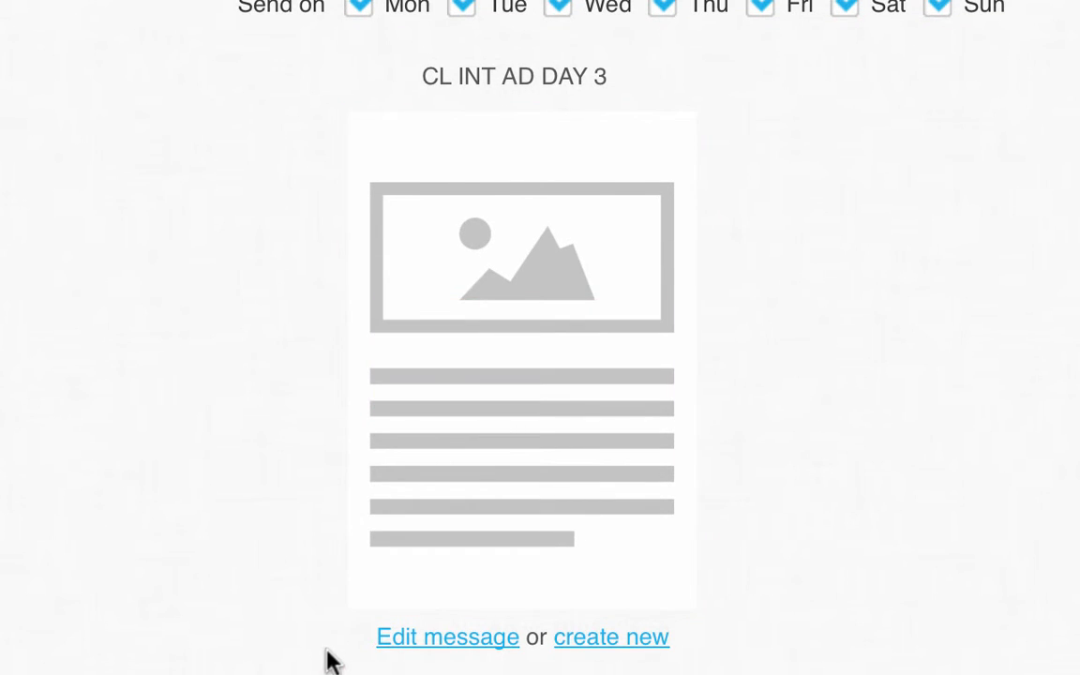
pyautogui.click(453, 645)
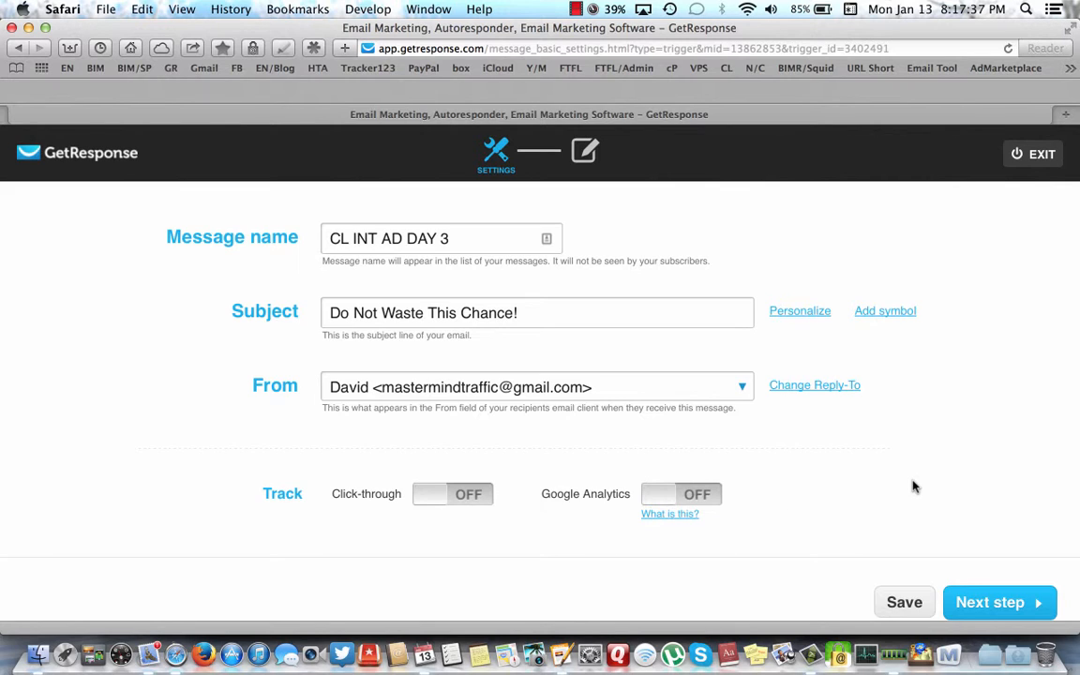
pyautogui.click(988, 600)
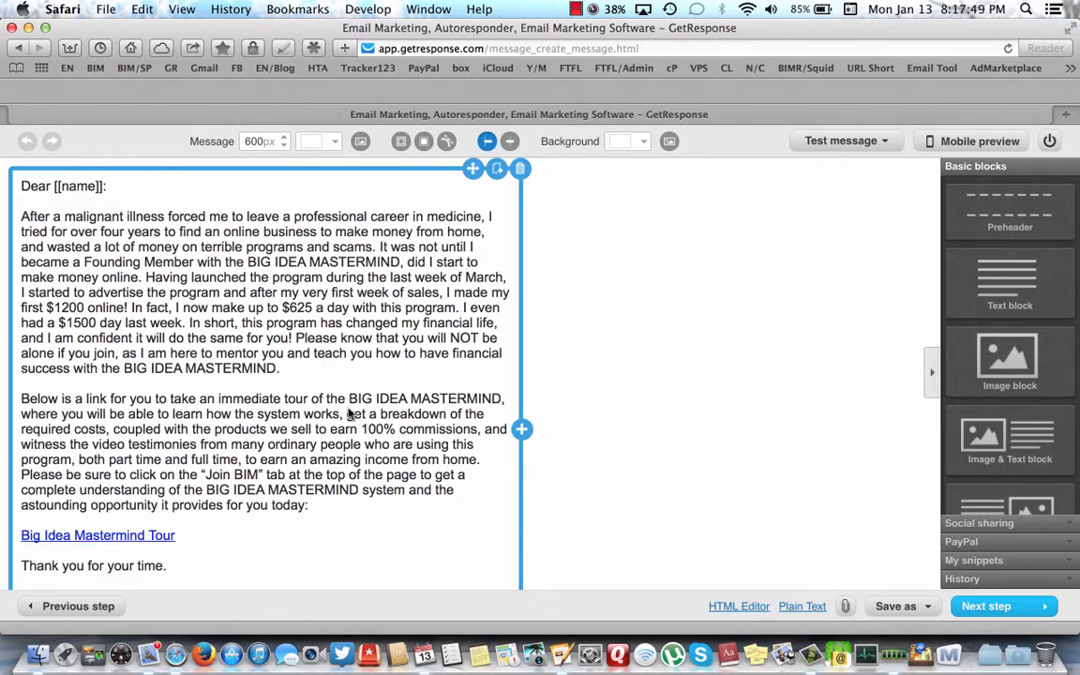
pyautogui.scroll(-5, 327, 424)
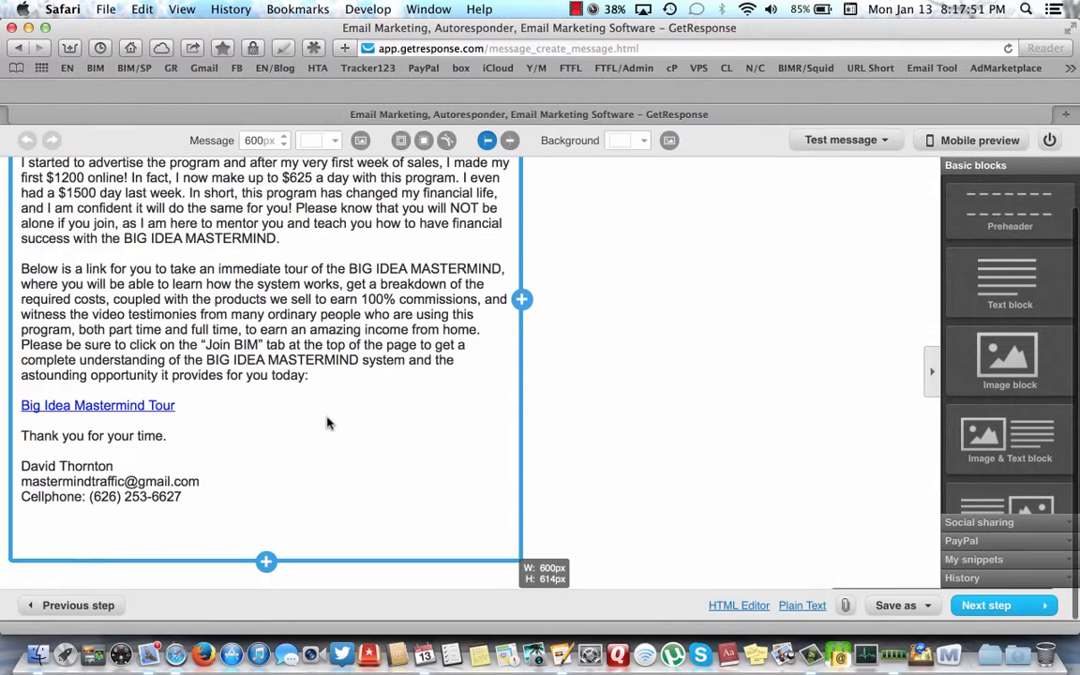
pyautogui.scroll(5, 327, 423)
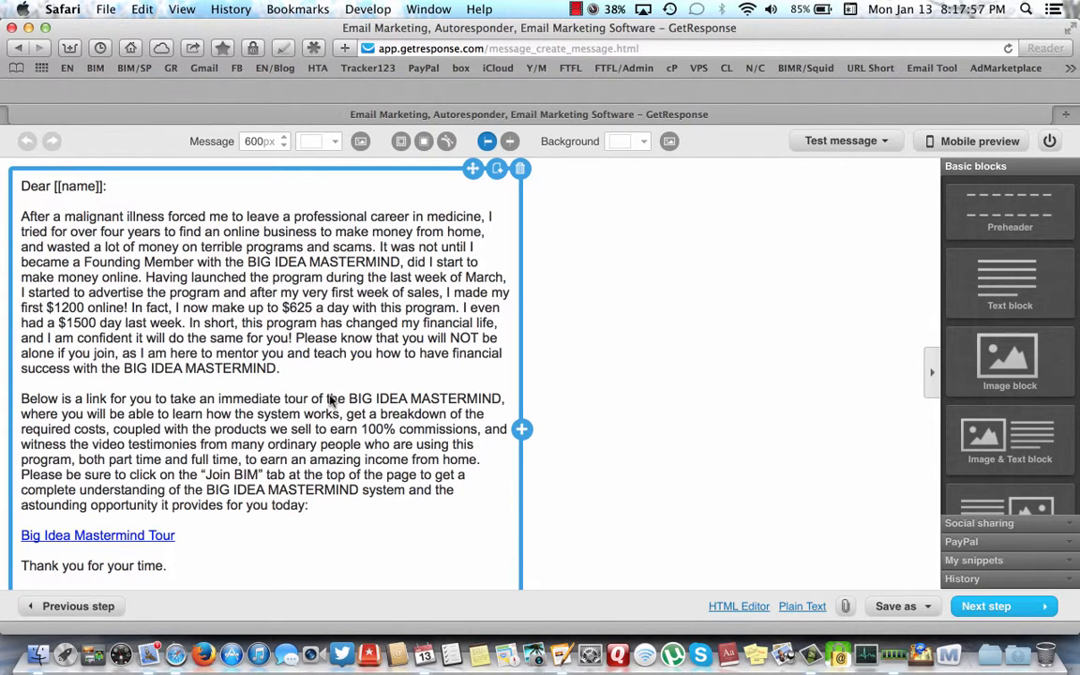
# - Select the first BIG IDEA MASTERMIND in the letter and make it bold
pyautogui.click(249, 267)
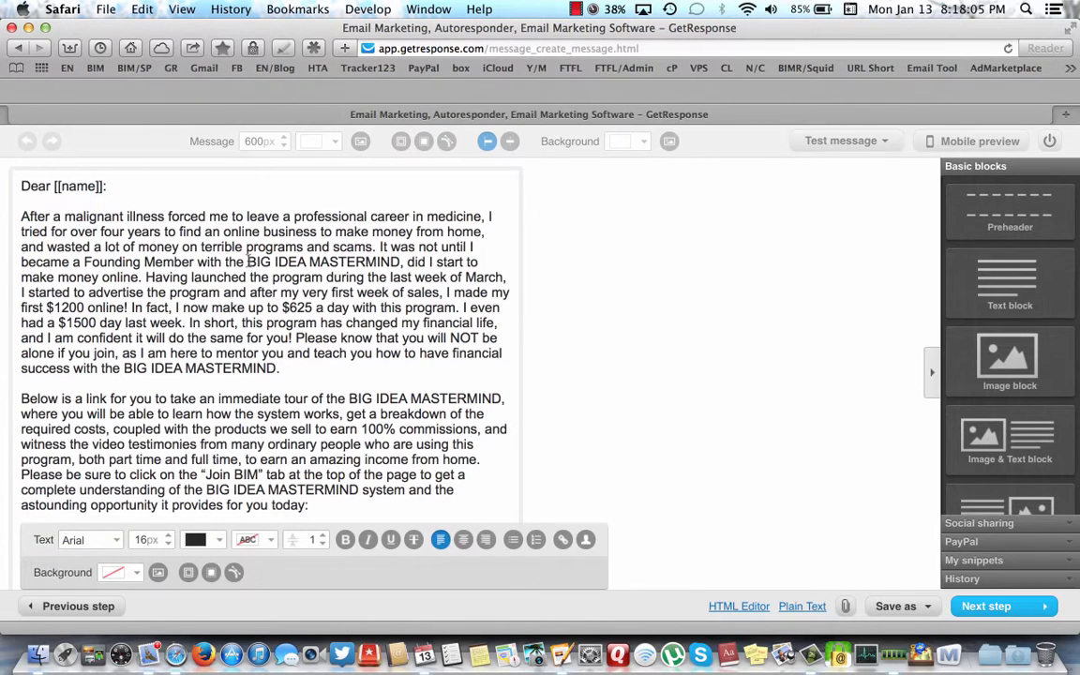
pyautogui.moveTo(247, 264); pyautogui.dragTo(402, 263)
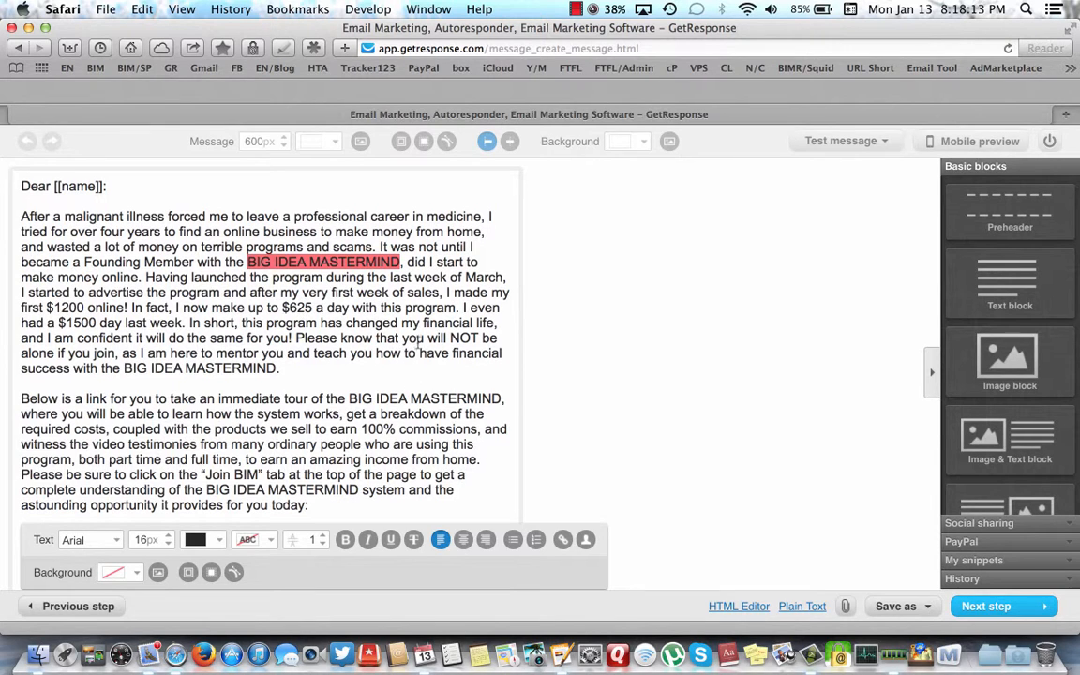
pyautogui.click(345, 541)
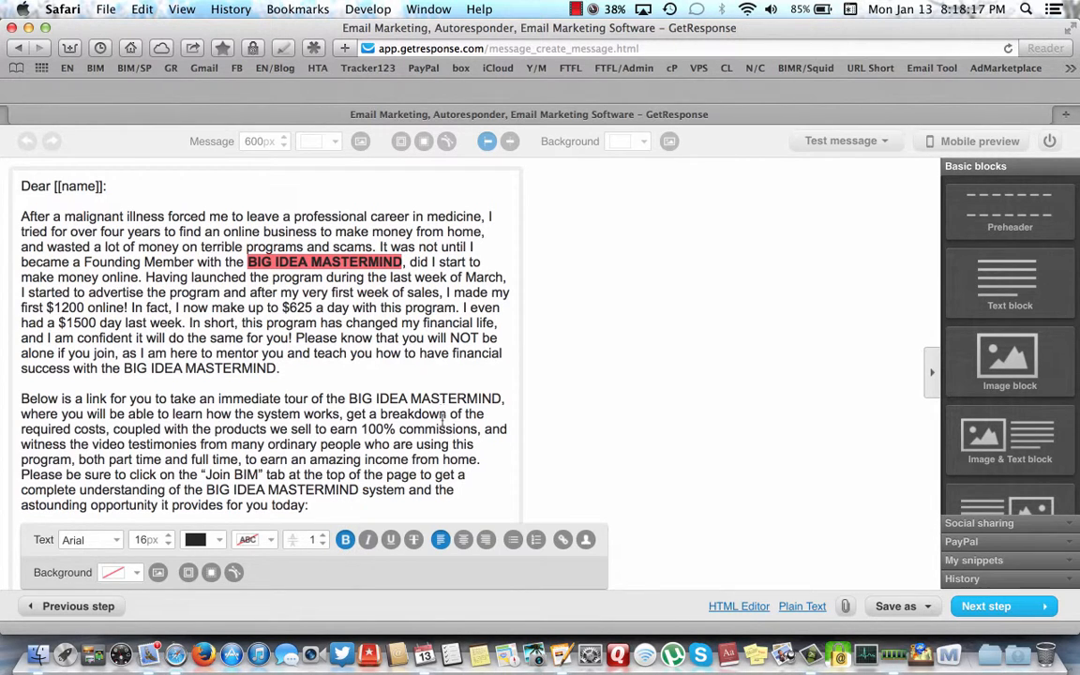
pyautogui.click(563, 540)
pyautogui.click(461, 347)
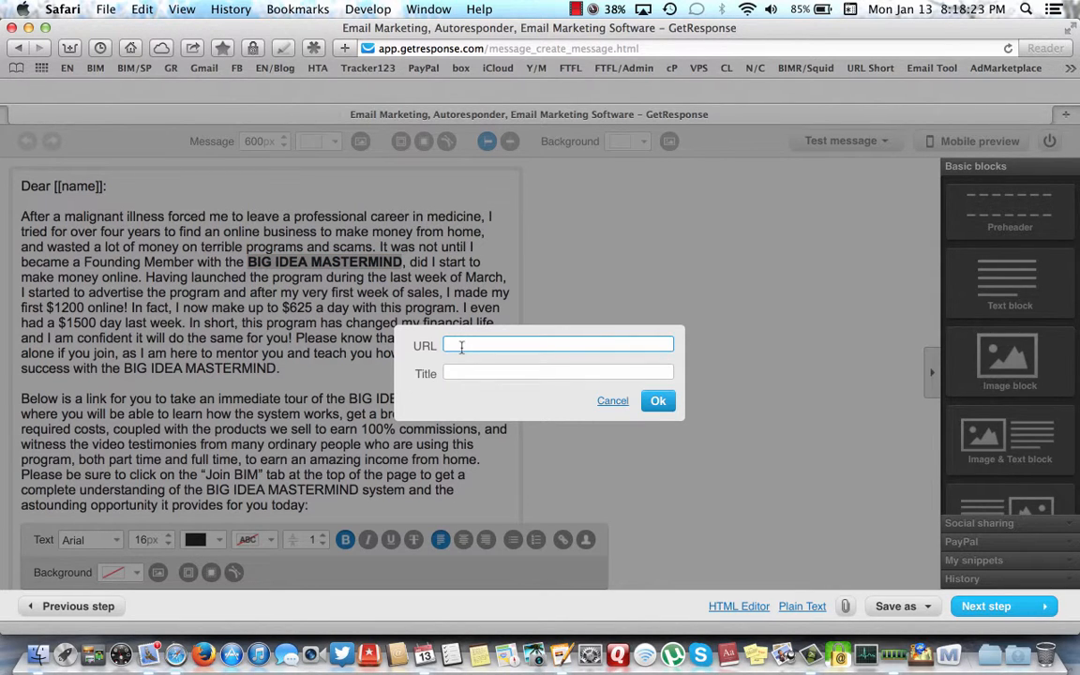
pyautogui.write('htt')
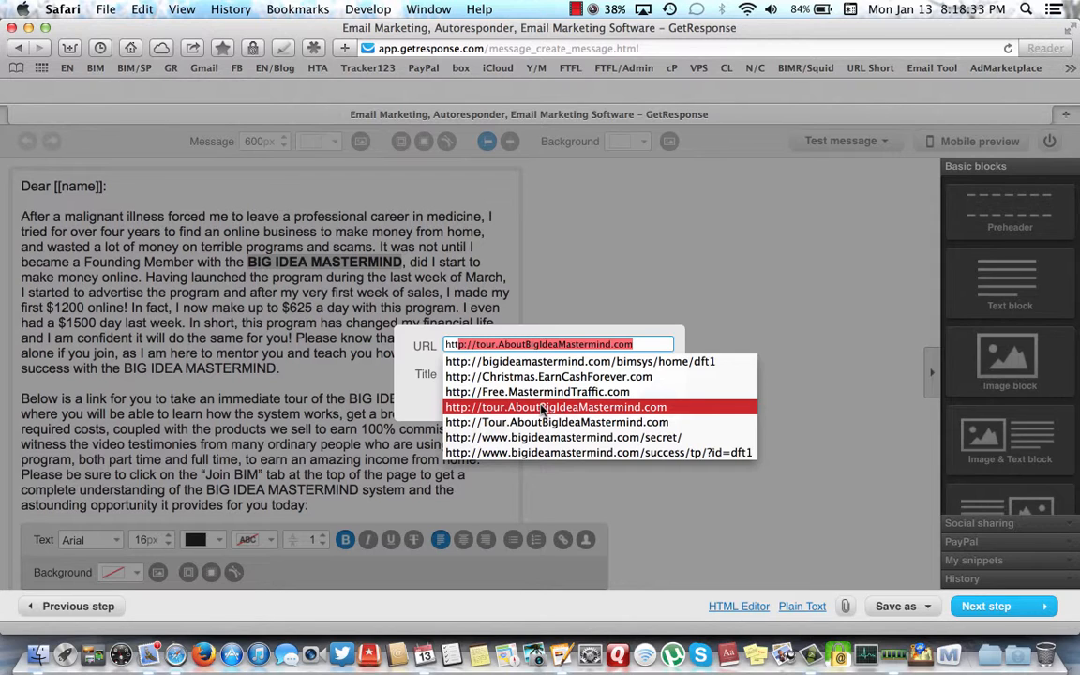
pyautogui.press('Return')
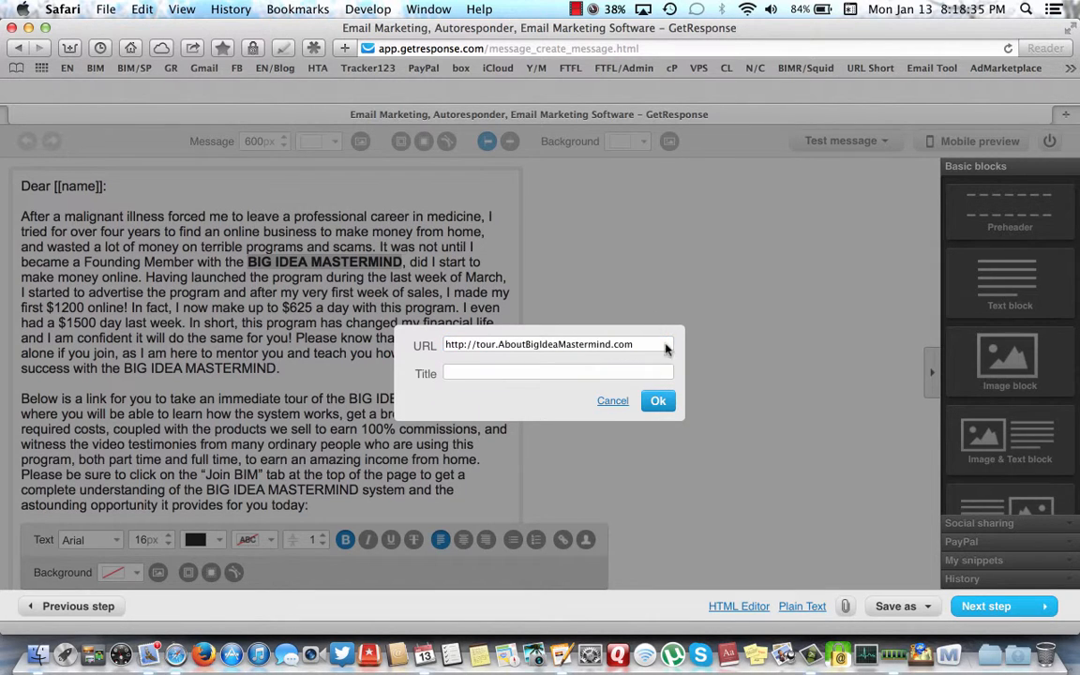
pyautogui.click(480, 372)
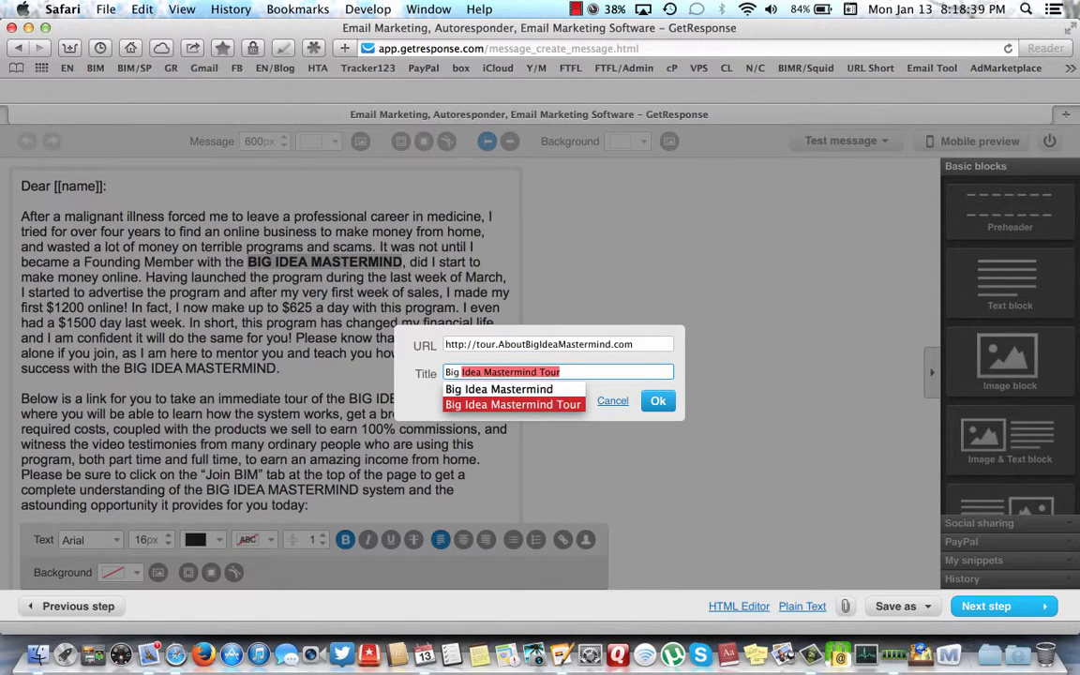
pyautogui.press('Up')
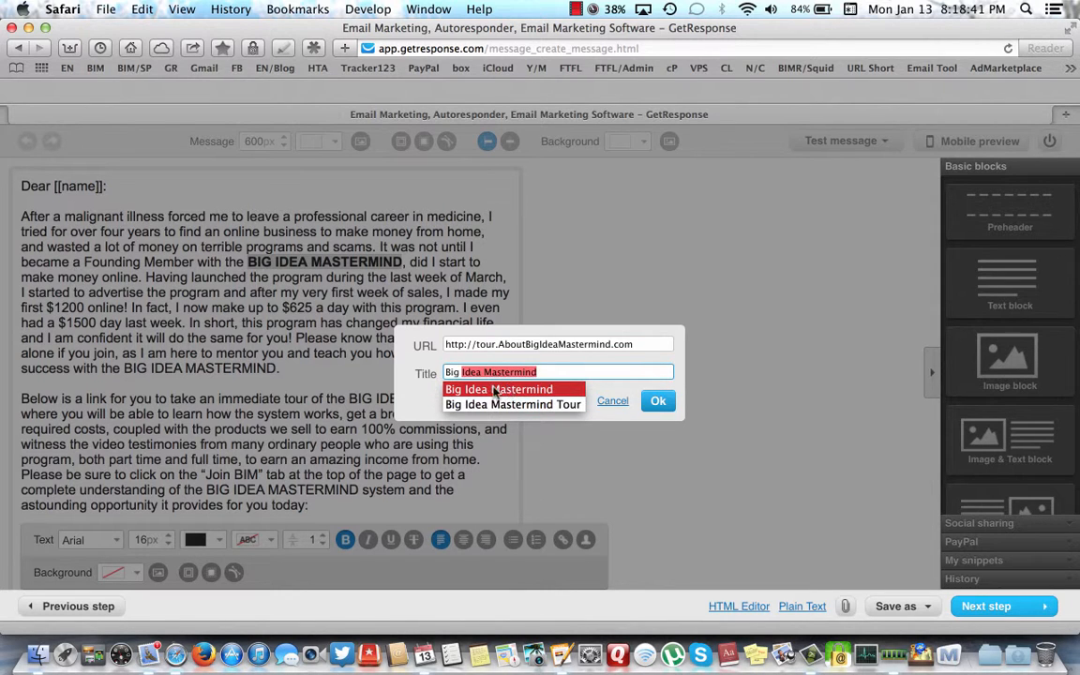
pyautogui.press('Return')
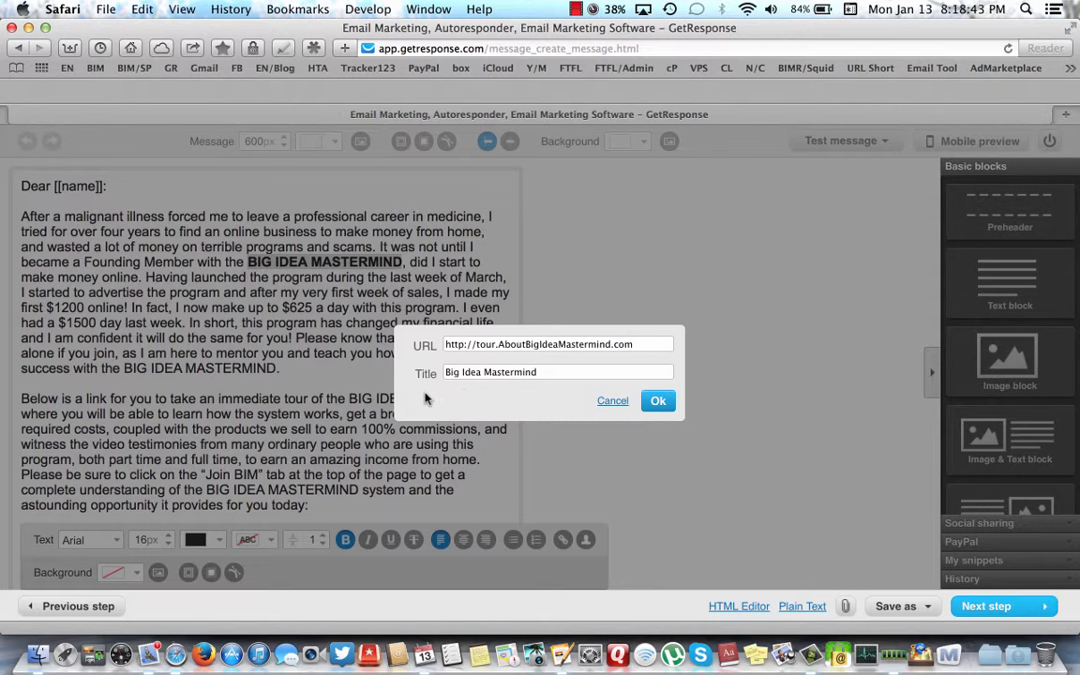
pyautogui.click(658, 401)
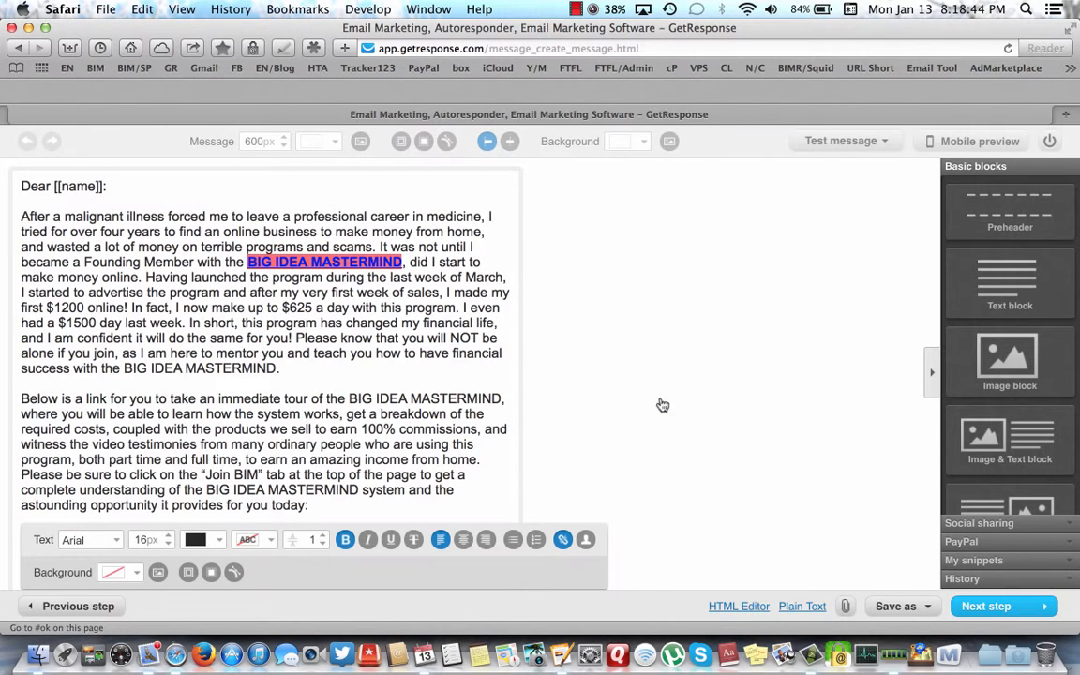
pyautogui.click(400, 338)
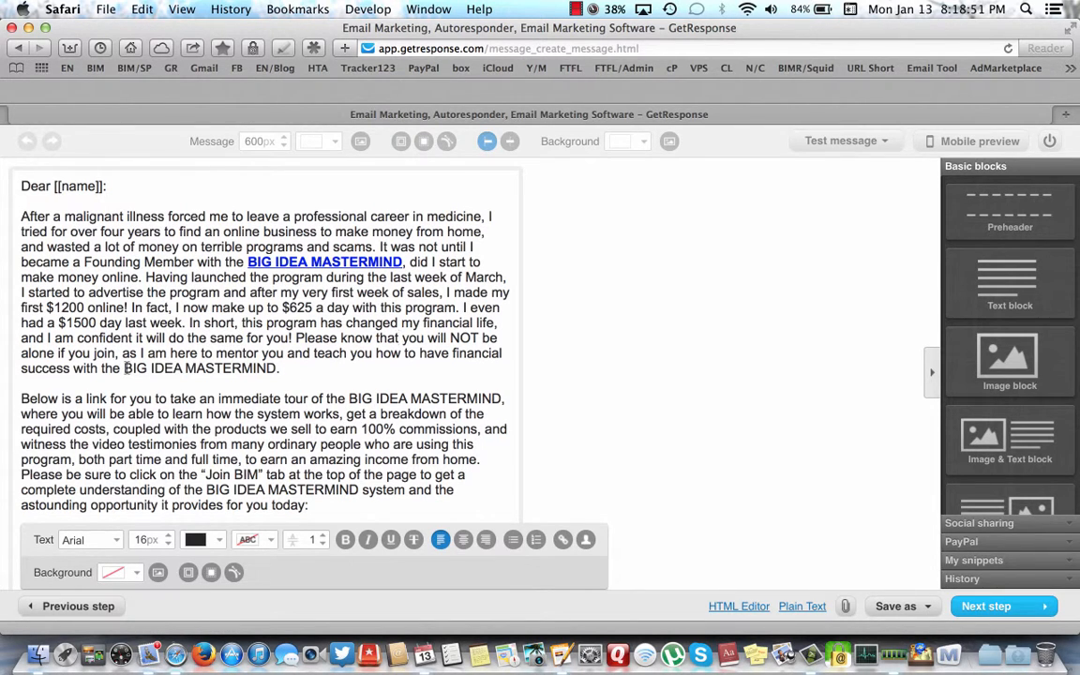
# - Bold the BIG IDEA MASTERMIND after 'financial success with the' and link it to the tour URL, titled 'Big Idea Mastermind'
pyautogui.moveTo(124, 367); pyautogui.dragTo(276, 369)
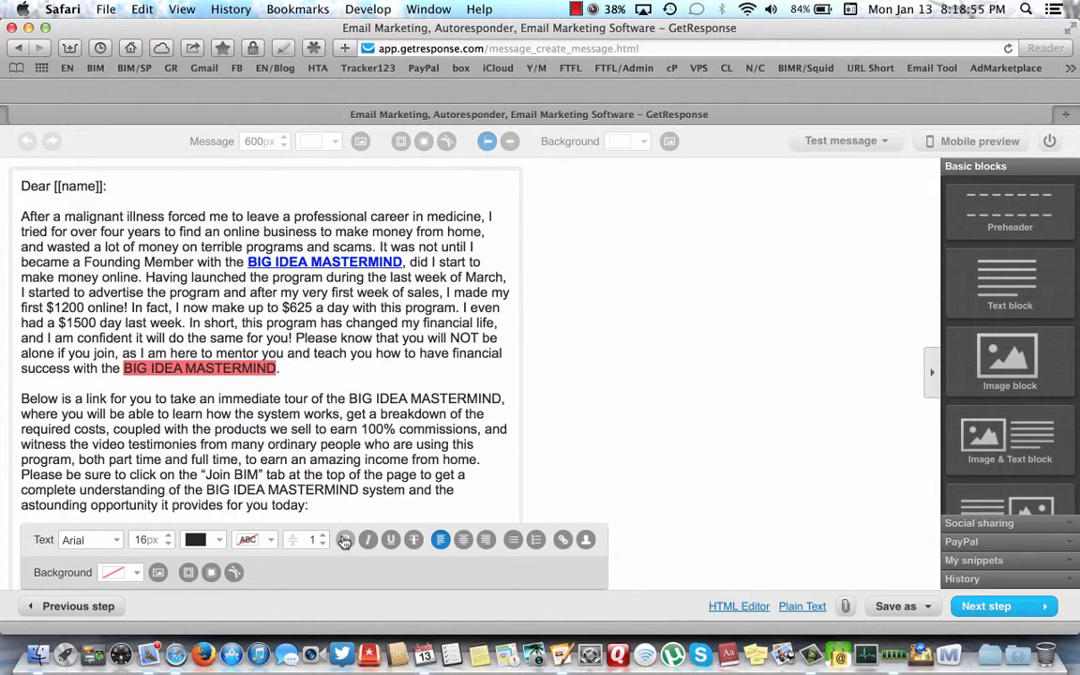
pyautogui.press('super+b')
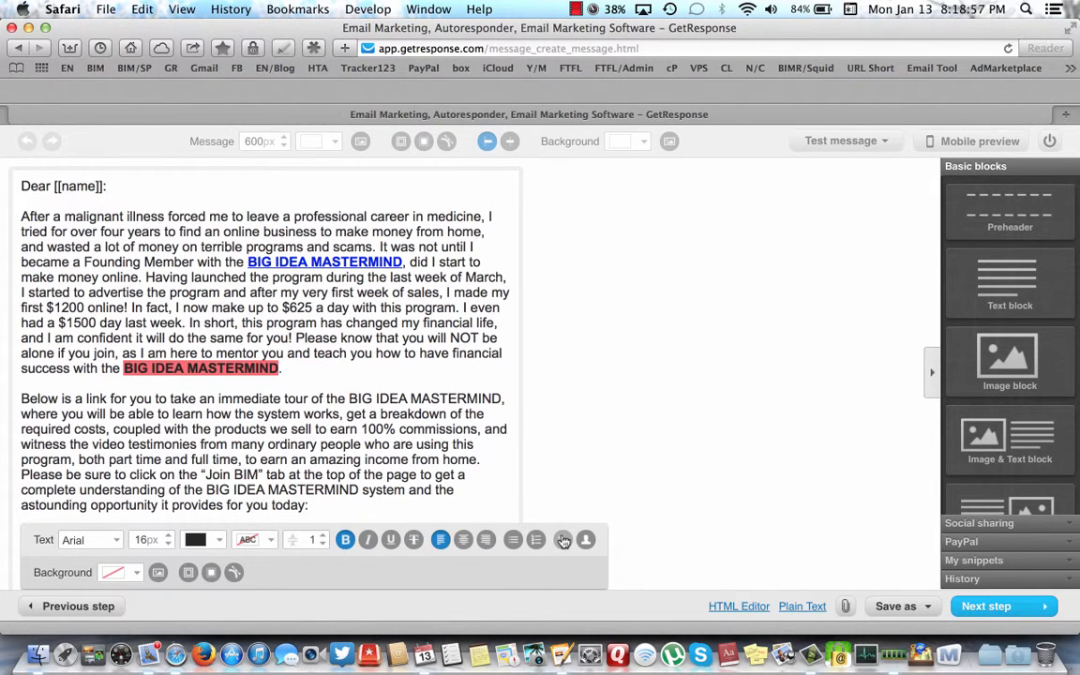
pyautogui.press('super+k')
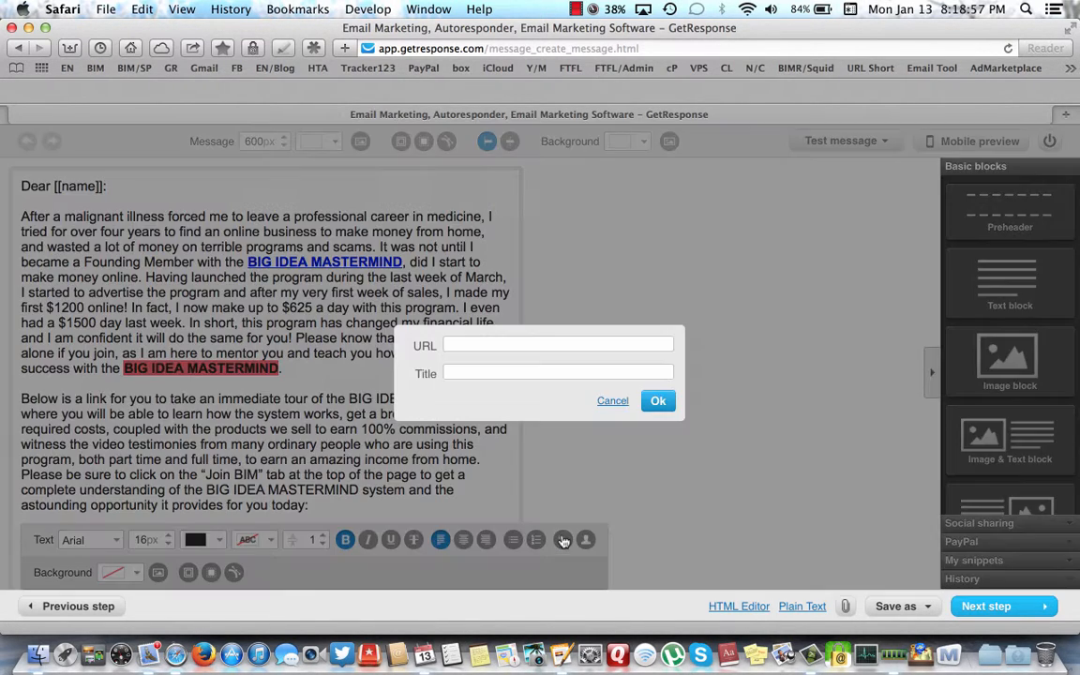
pyautogui.click(463, 343)
pyautogui.write('htt')
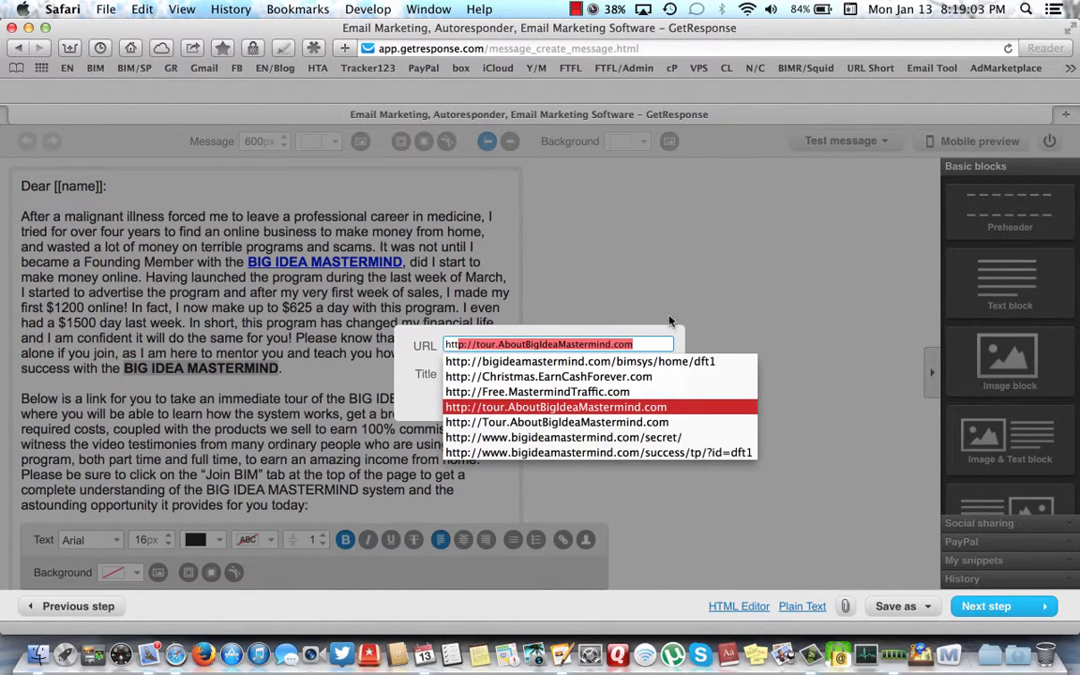
pyautogui.click(494, 409)
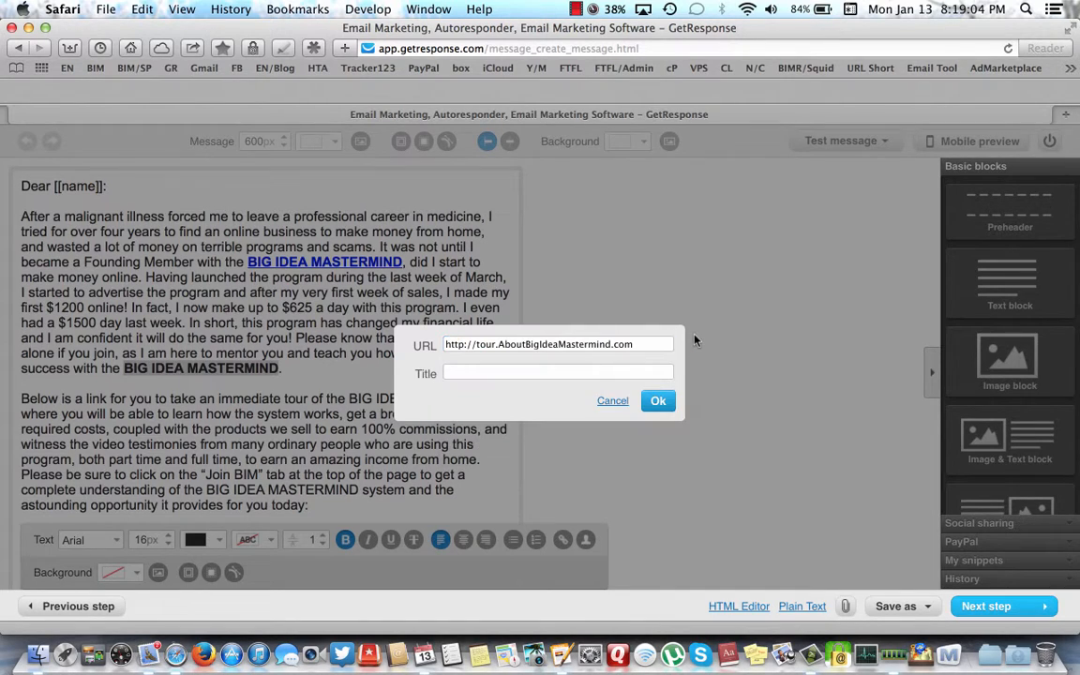
pyautogui.click(477, 373)
pyautogui.write('B')
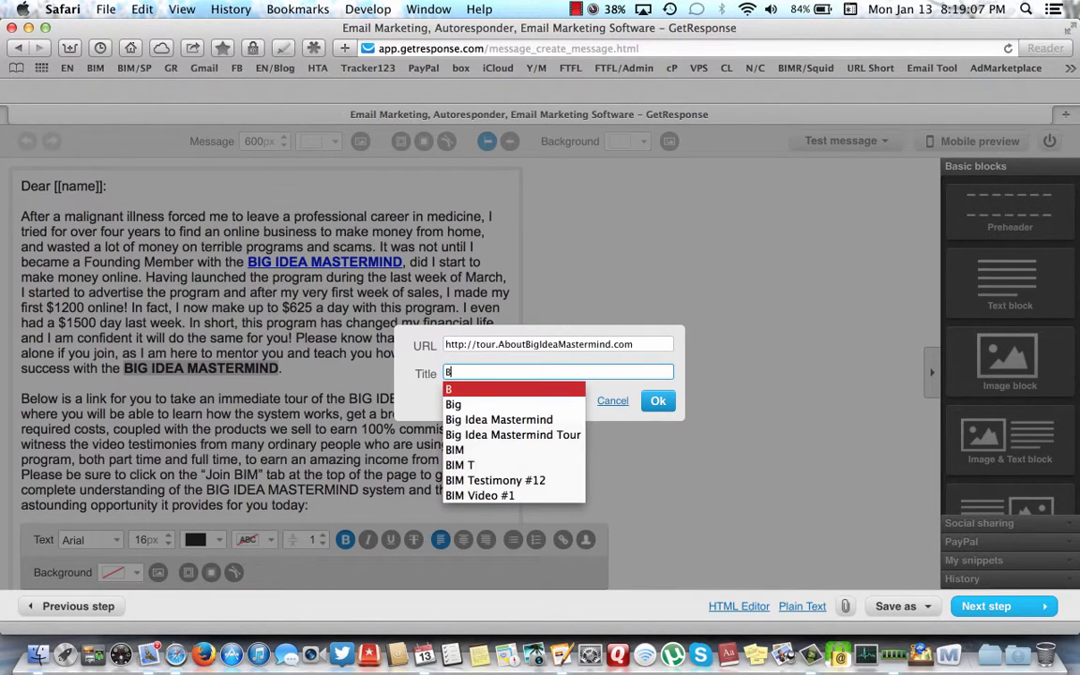
pyautogui.press('Down')
pyautogui.press('Down')
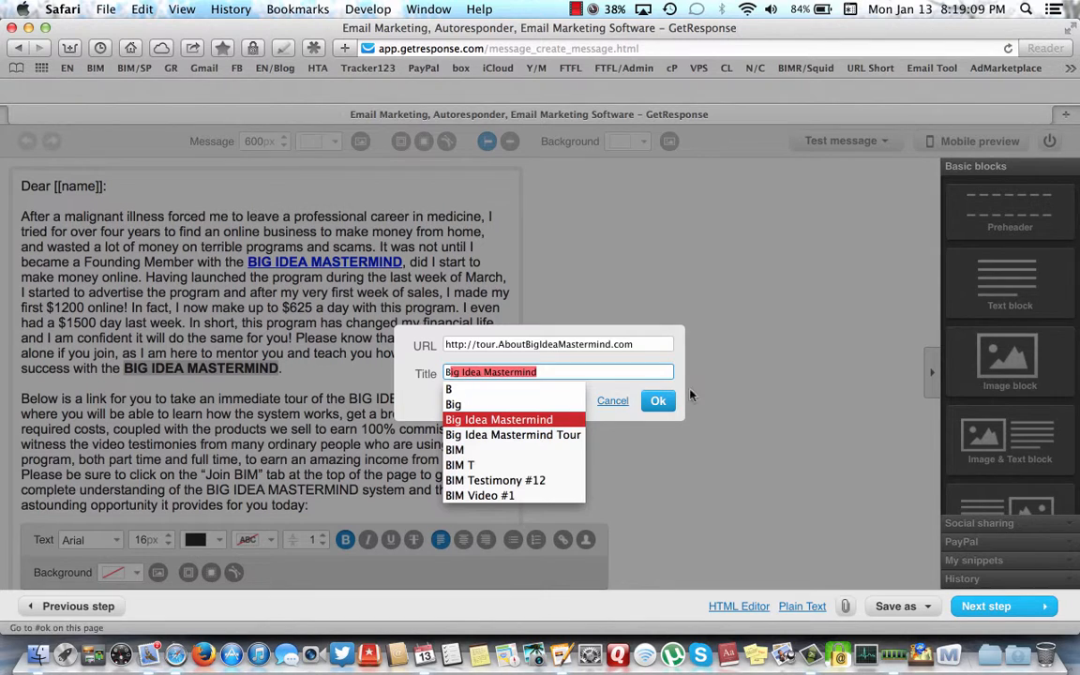
pyautogui.press('Return')
pyautogui.click(656, 402)
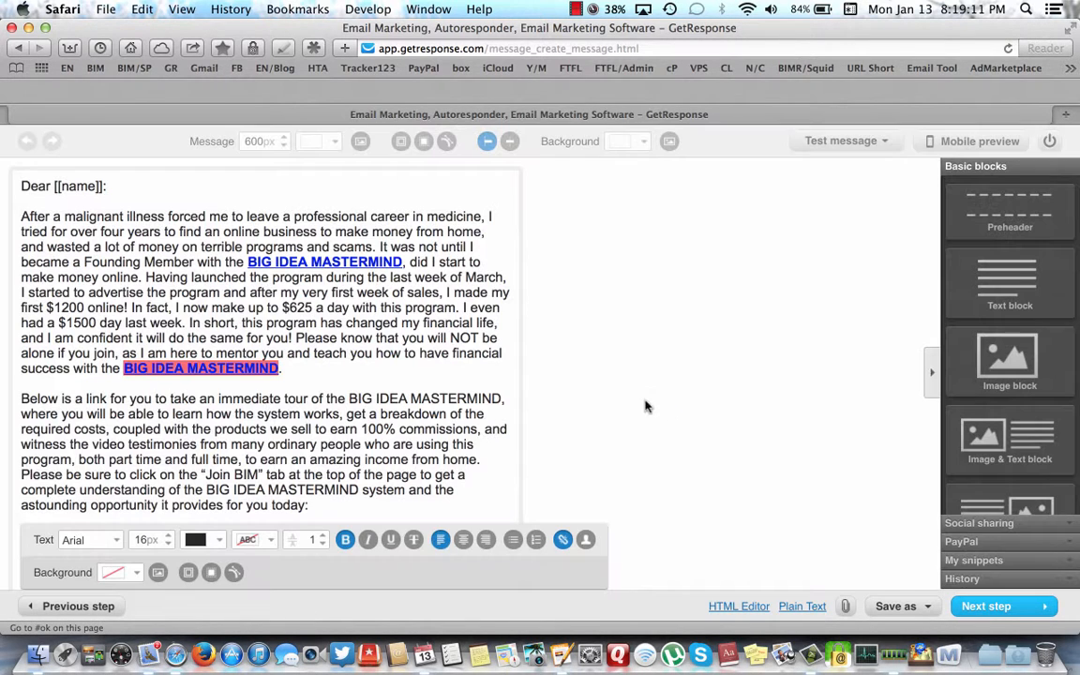
pyautogui.scroll(-3, 300, 427)
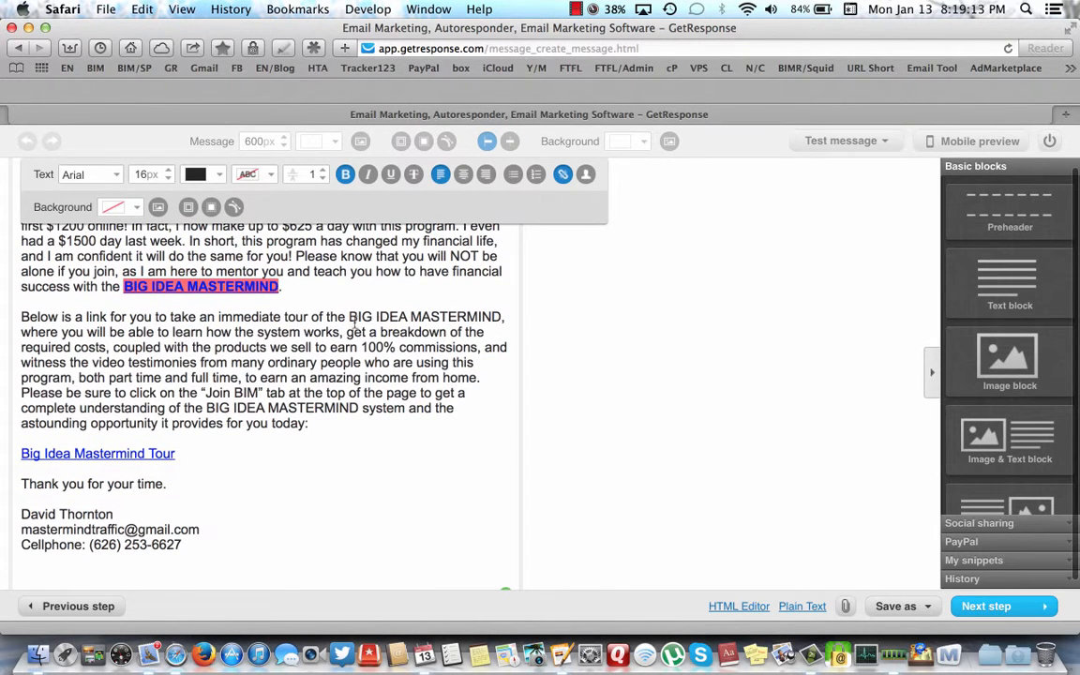
pyautogui.moveTo(352, 319); pyautogui.dragTo(498, 324)
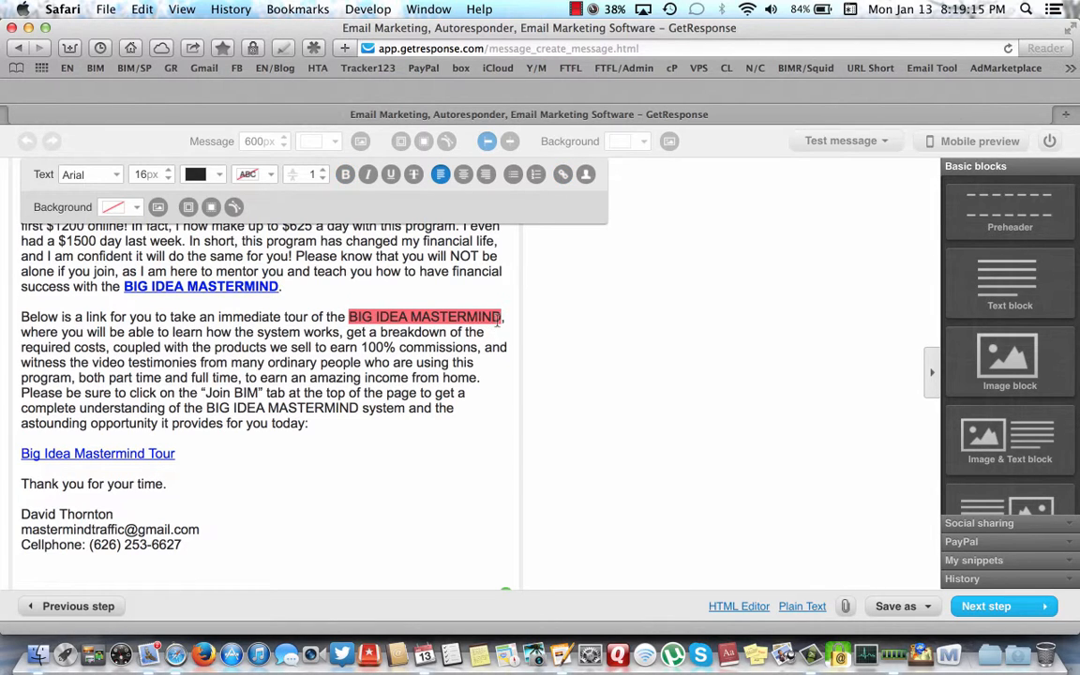
pyautogui.click(346, 176)
pyautogui.click(562, 176)
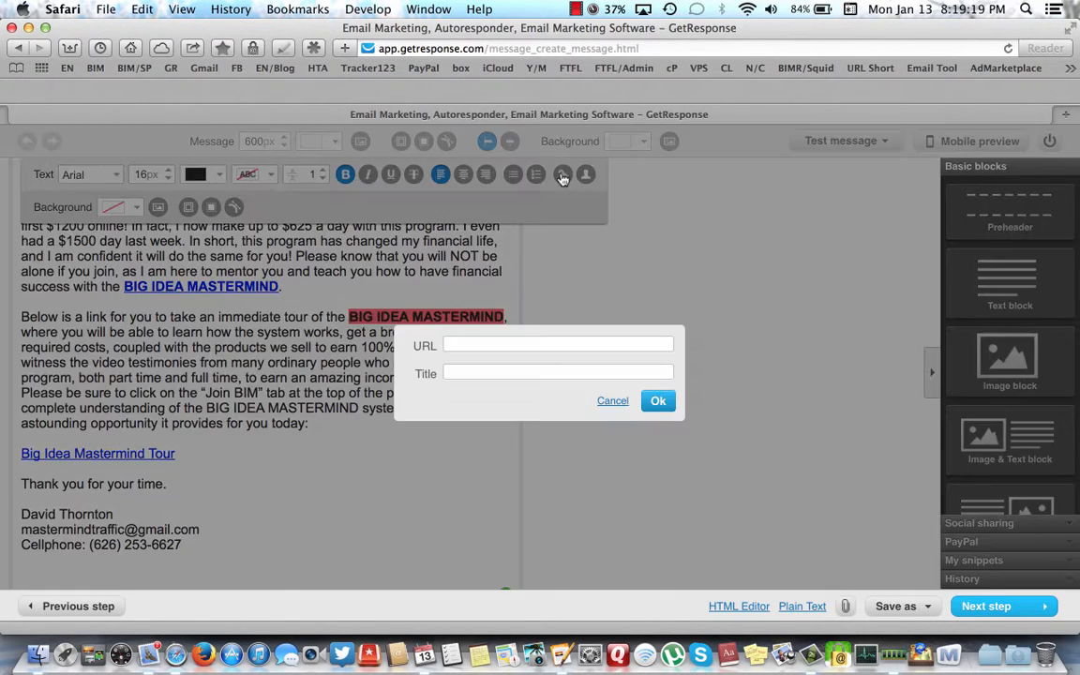
pyautogui.click(464, 350)
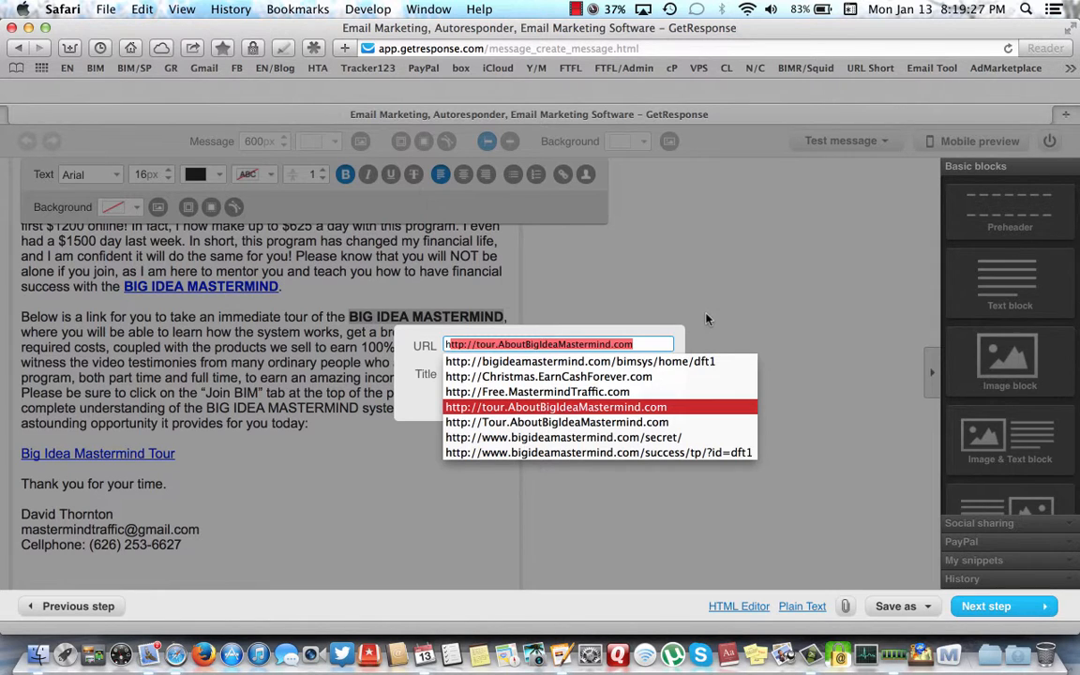
pyautogui.press('Return')
# - Title the link 'Big Idea Mastermind', removing duplicated words, and confirm it
pyautogui.click(459, 371)
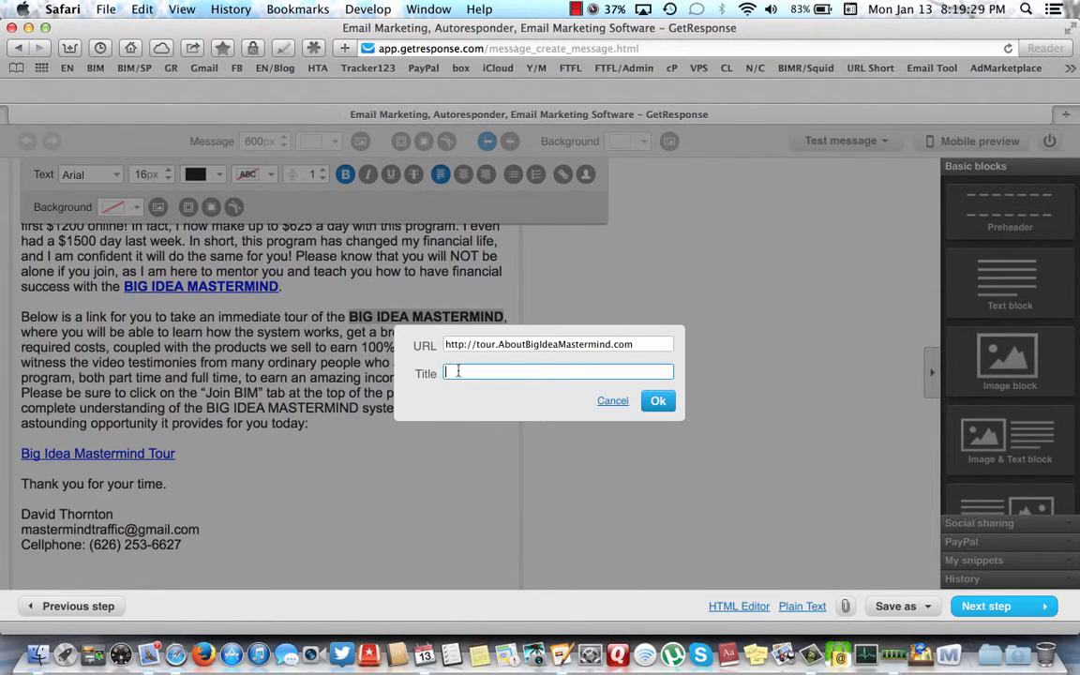
pyautogui.write('Bi')
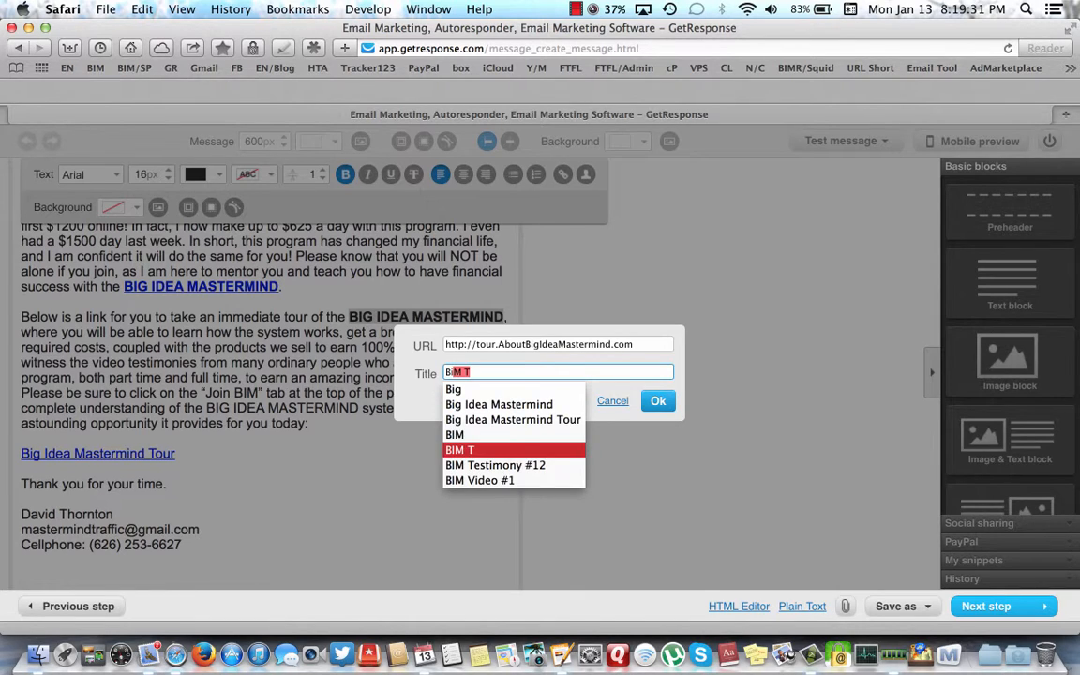
pyautogui.write('g')
pyautogui.click(480, 408)
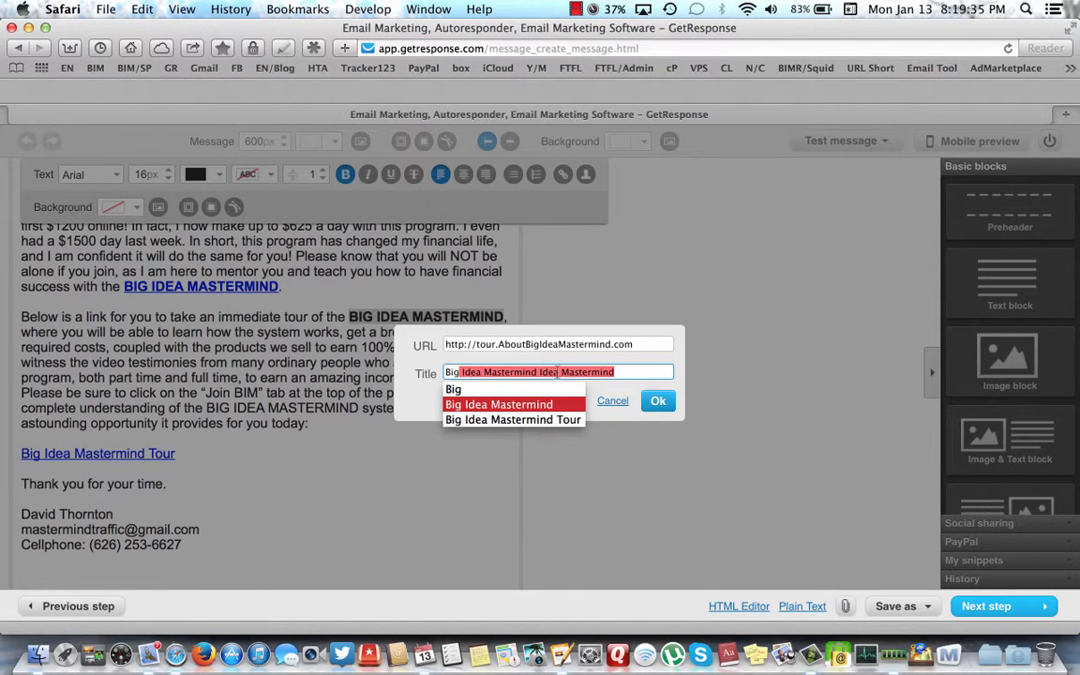
pyautogui.click(622, 372)
pyautogui.press('BackSpace')
pyautogui.press('BackSpace')
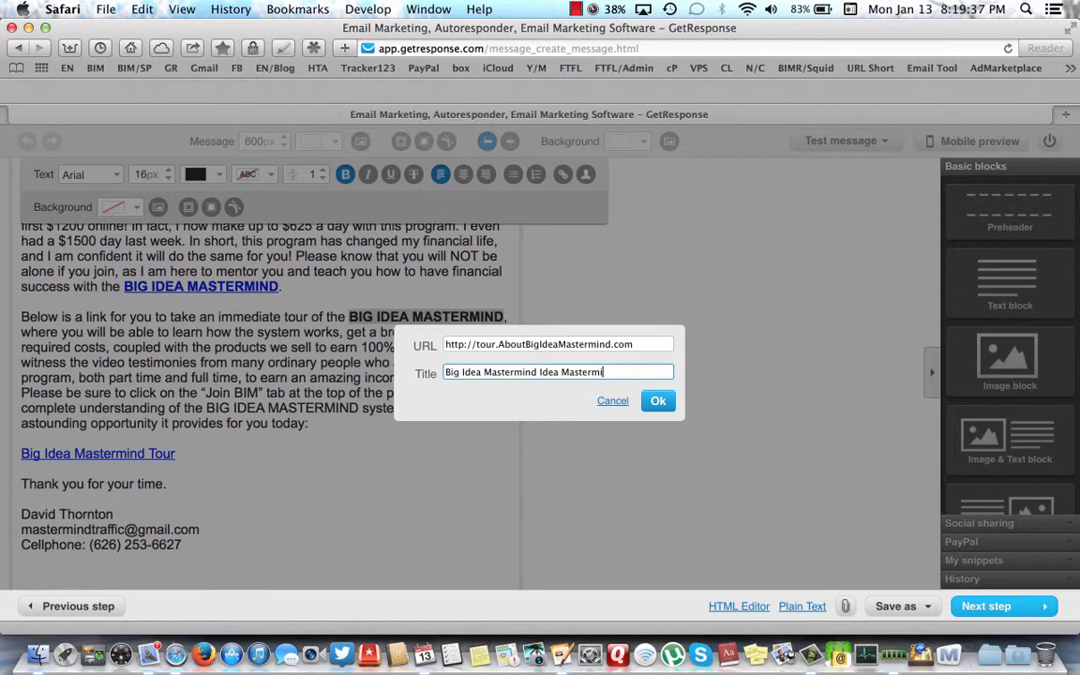
pyautogui.press('BackSpace')
pyautogui.press('BackSpace')
pyautogui.press('BackSpace')
pyautogui.press('BackSpace')
pyautogui.press('BackSpace')
pyautogui.press('BackSpace')
pyautogui.press('BackSpace')
pyautogui.press('BackSpace')
pyautogui.press('BackSpace')
pyautogui.press('BackSpace')
pyautogui.click(656, 401)
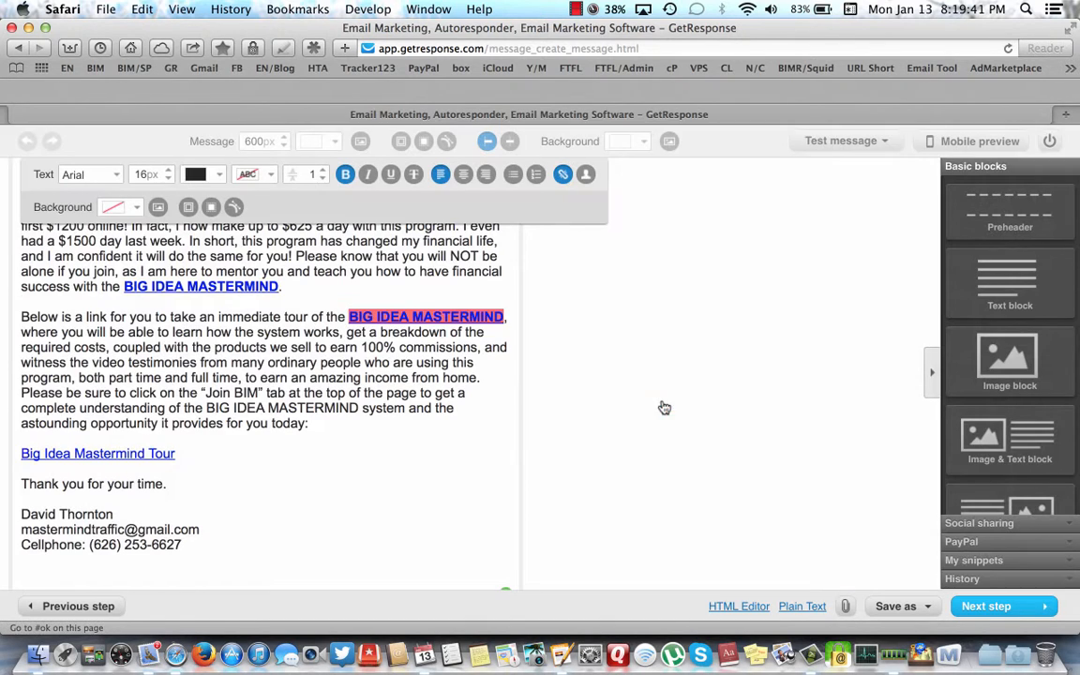
pyautogui.click(327, 348)
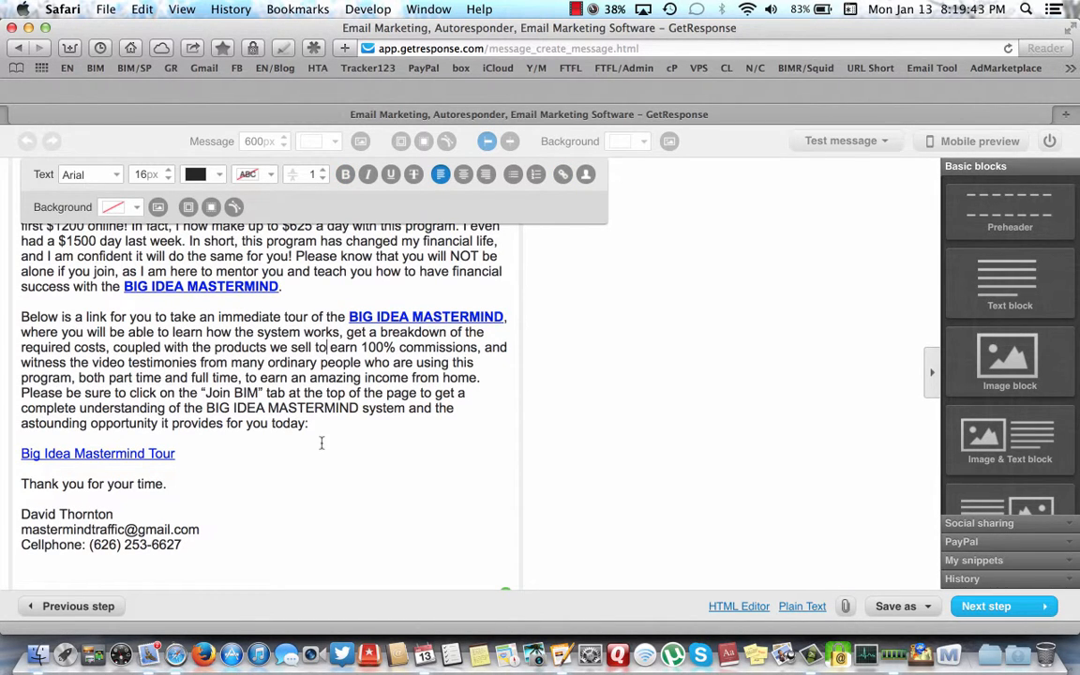
pyautogui.scroll(3, 321, 443)
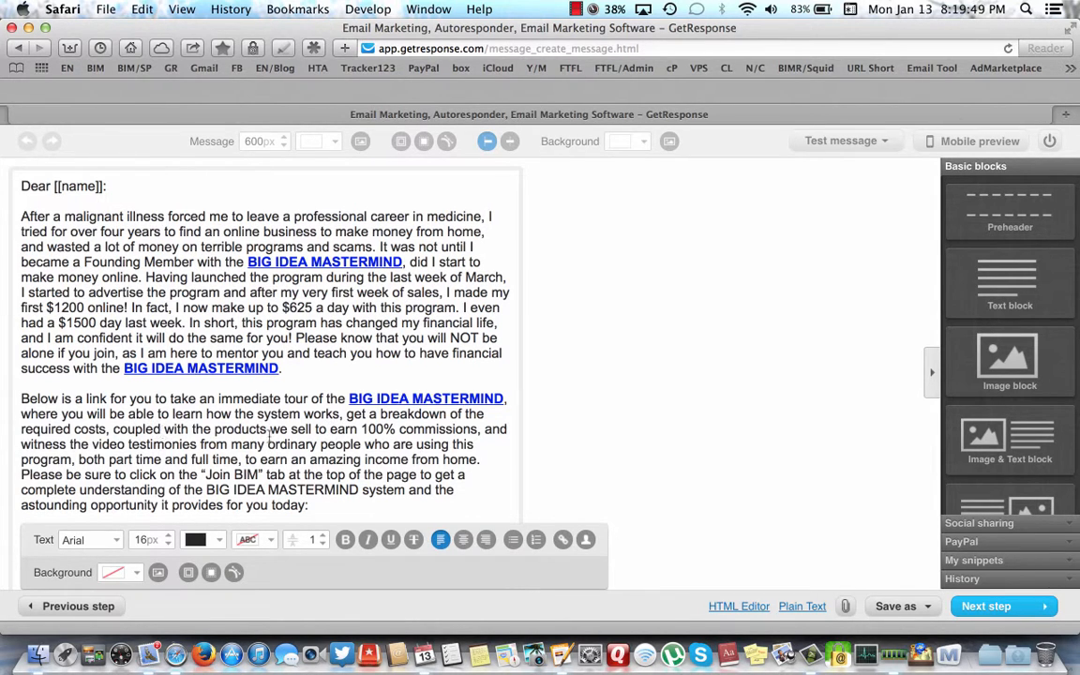
pyautogui.scroll(-3, 267, 436)
pyautogui.scroll(3, 269, 436)
pyautogui.scroll(-5, 282, 445)
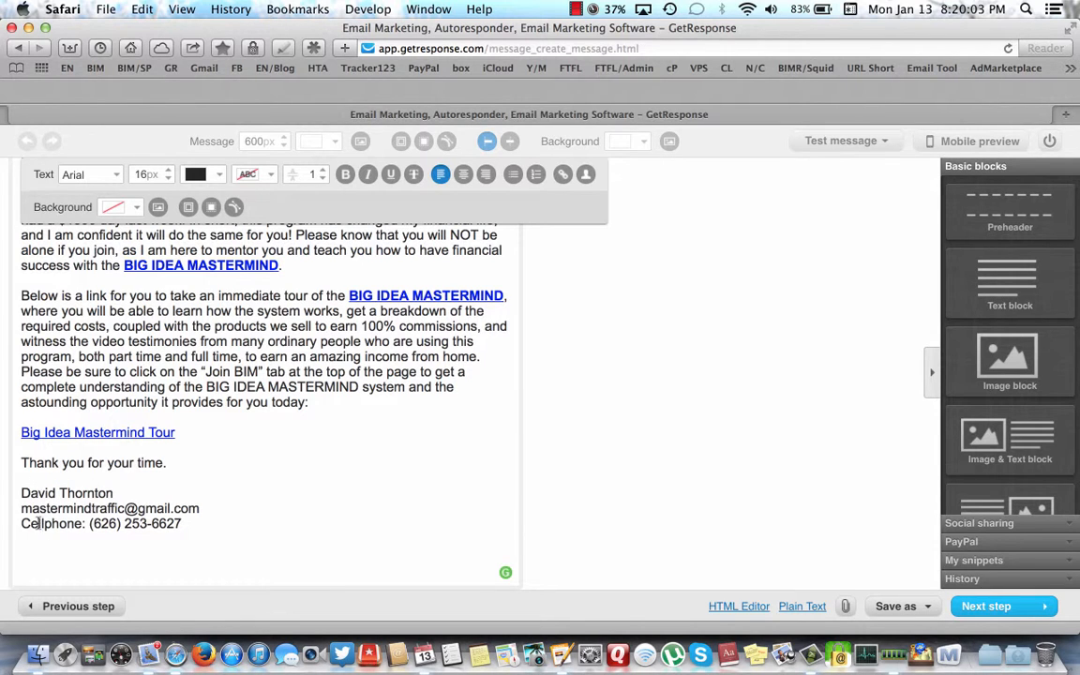
pyautogui.scroll(3, 303, 327)
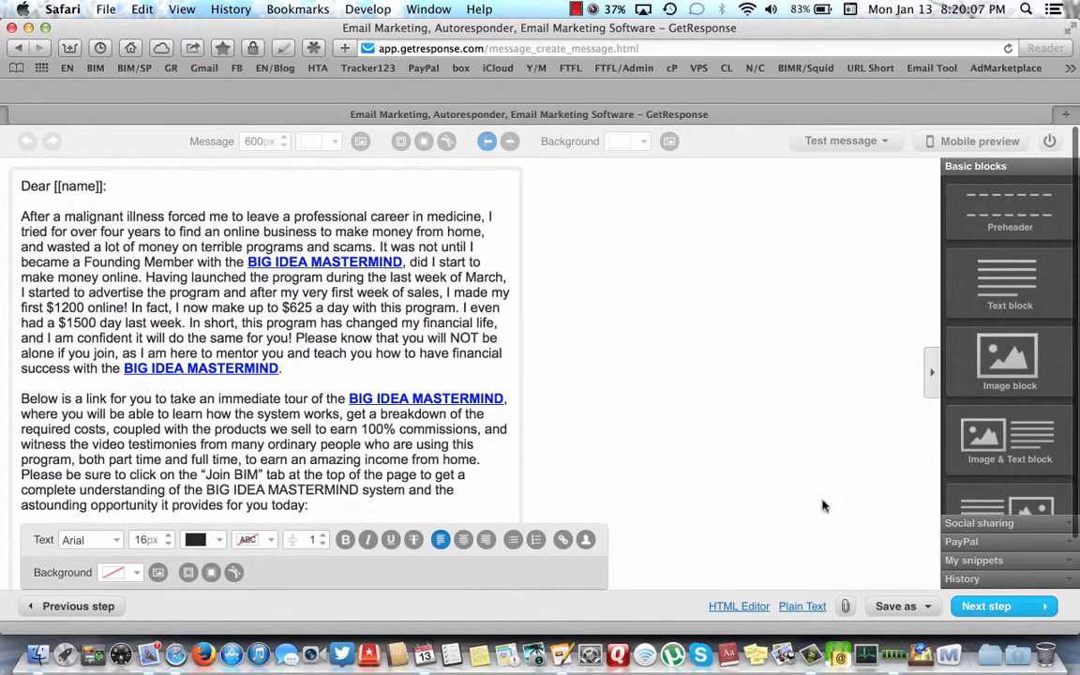
# - Save and publish the re-edited CL INT AD DAY 3 on day 3 of cl_int_bim
pyautogui.click(1000, 606)
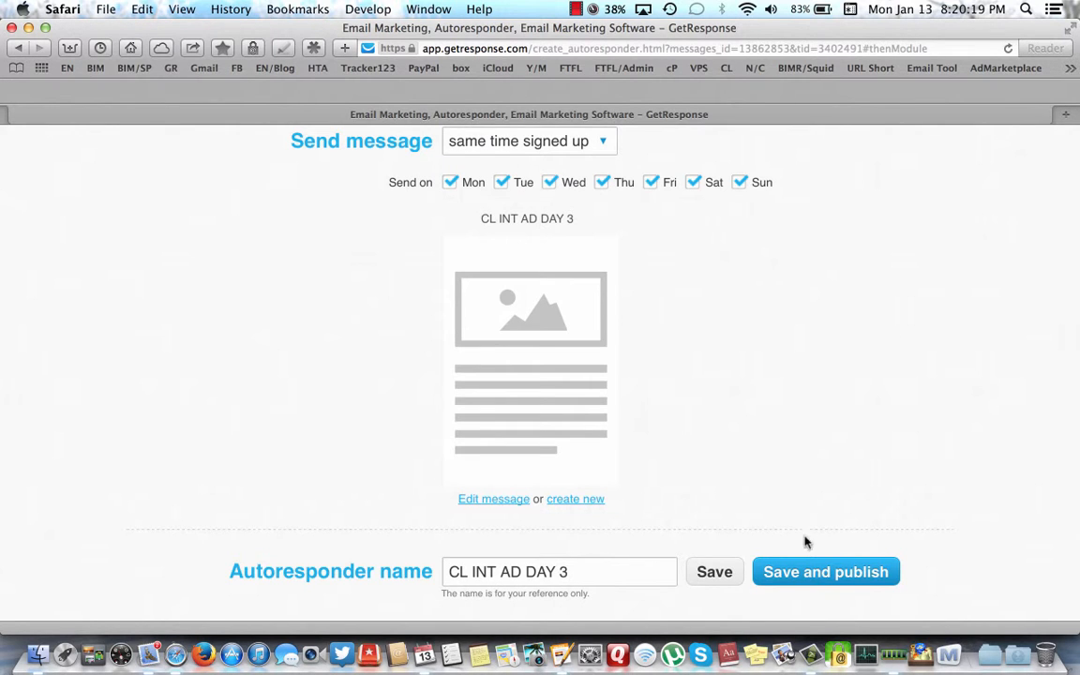
pyautogui.click(814, 576)
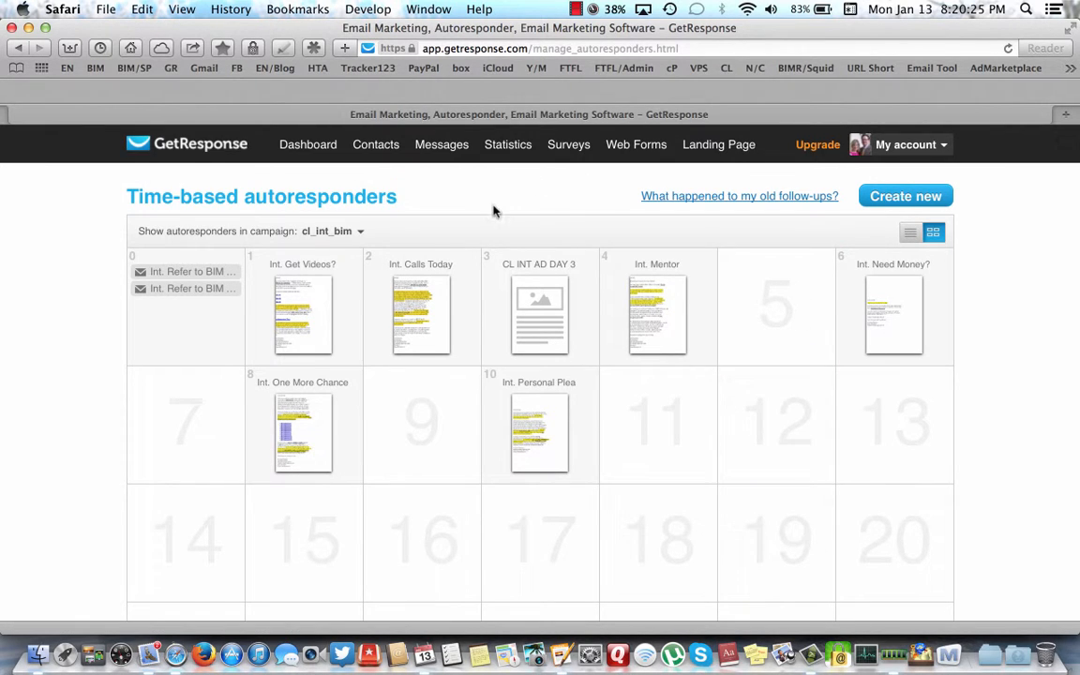
pyautogui.moveTo(540, 312)
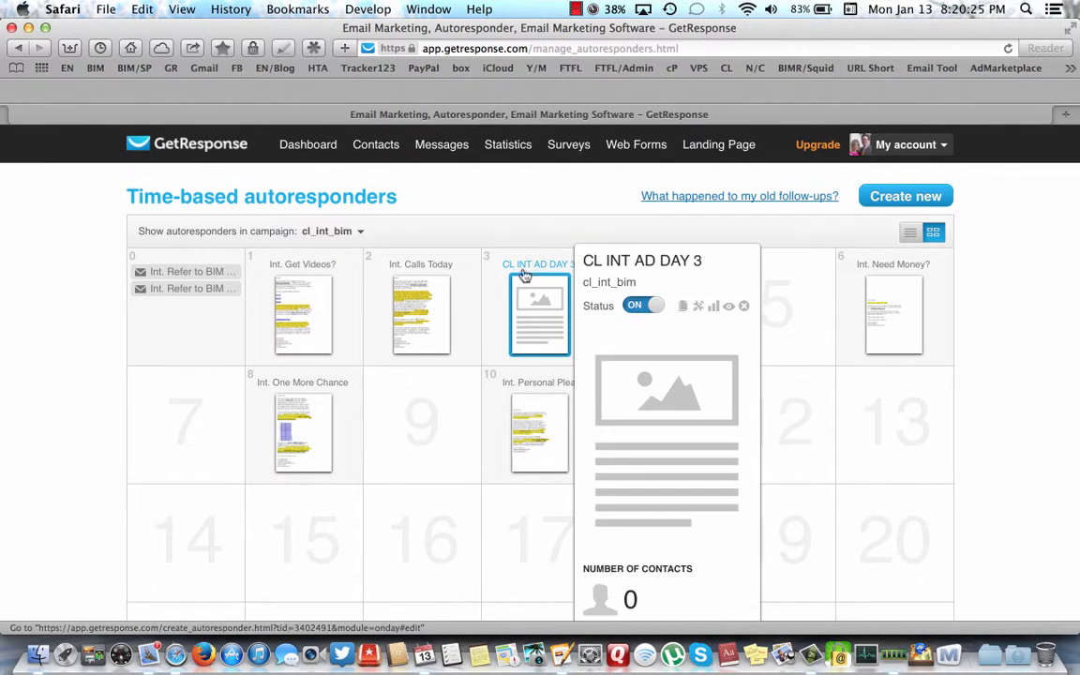
pyautogui.click(730, 311)
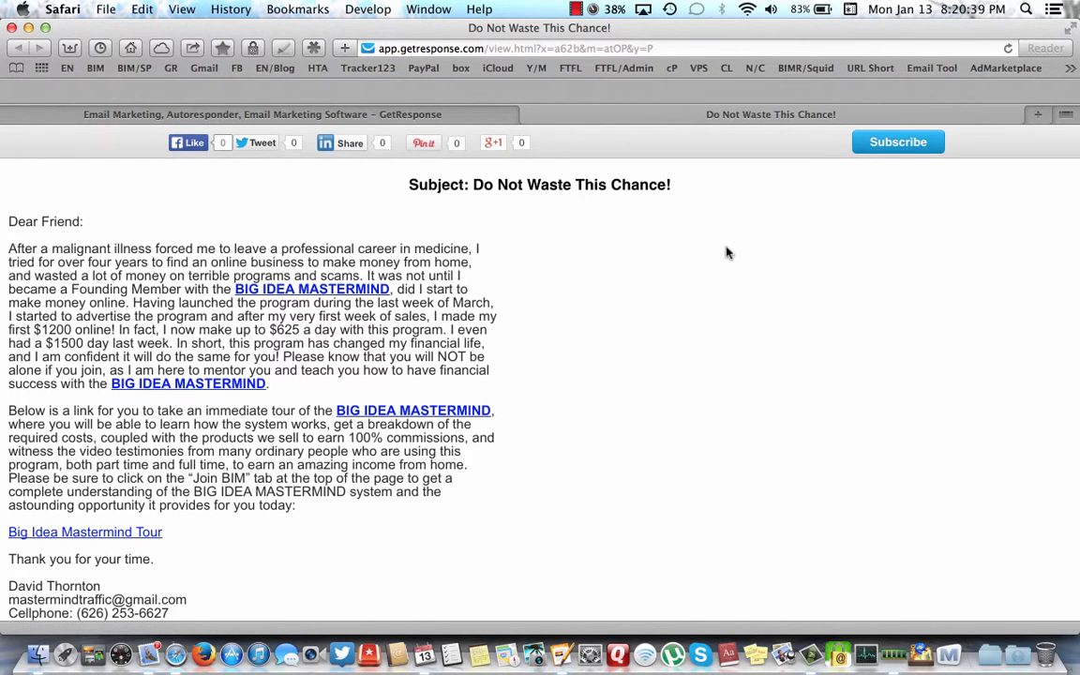
pyautogui.click(530, 115)
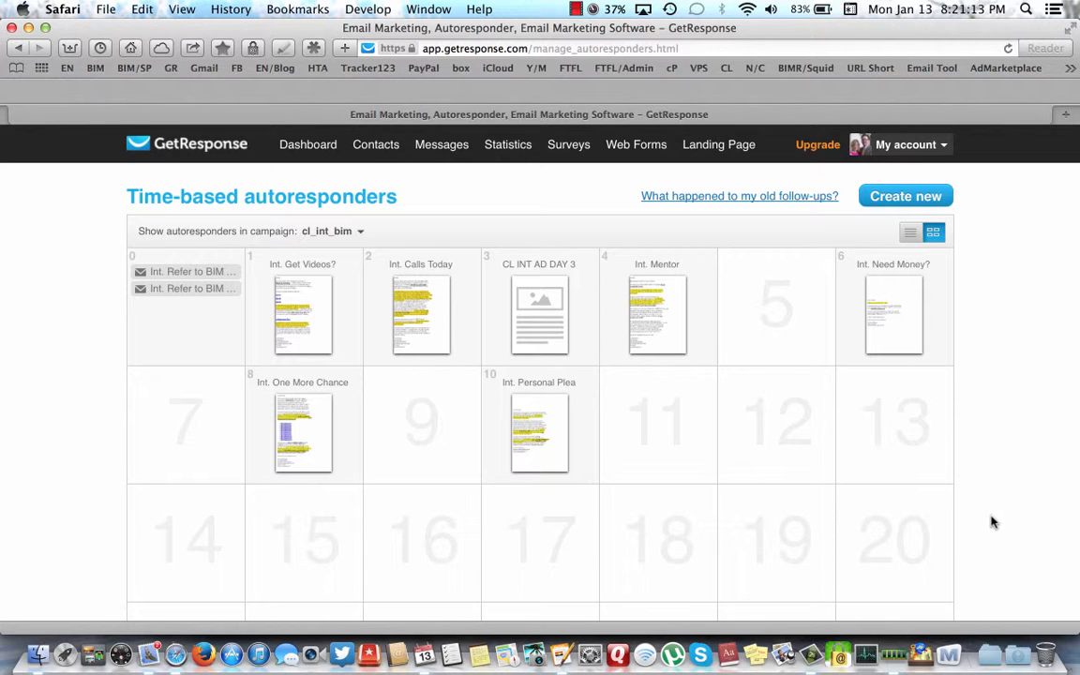
# - Return to the dashboard to check cl_int_bim's 145 total subscribers
pyautogui.scroll(-3, 988, 511)
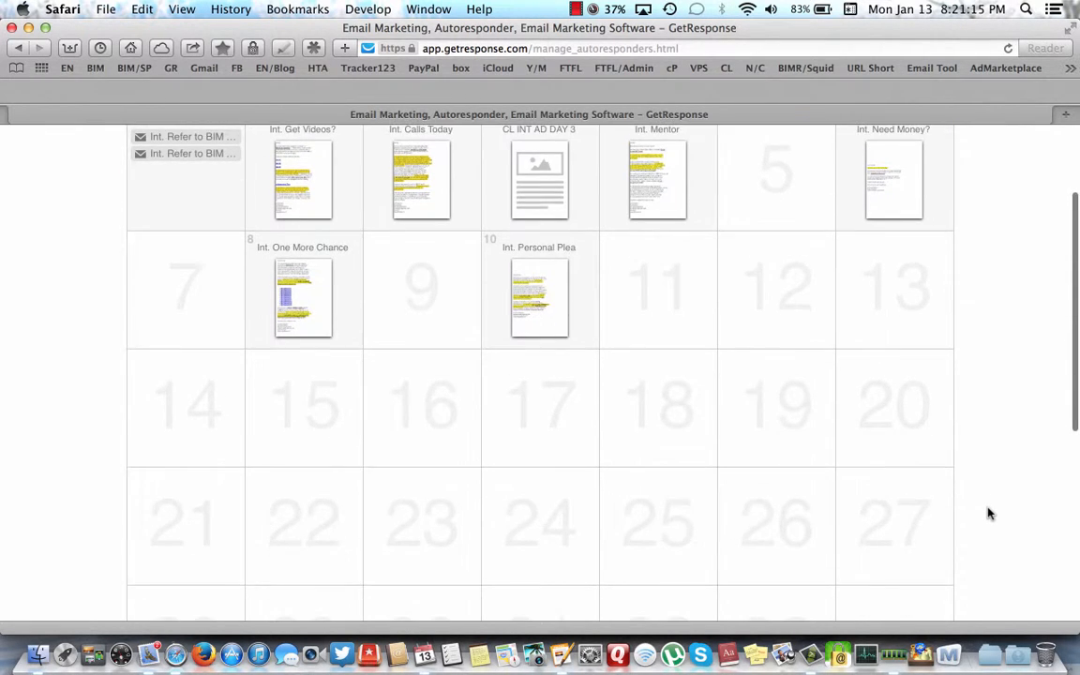
pyautogui.scroll(3, 988, 513)
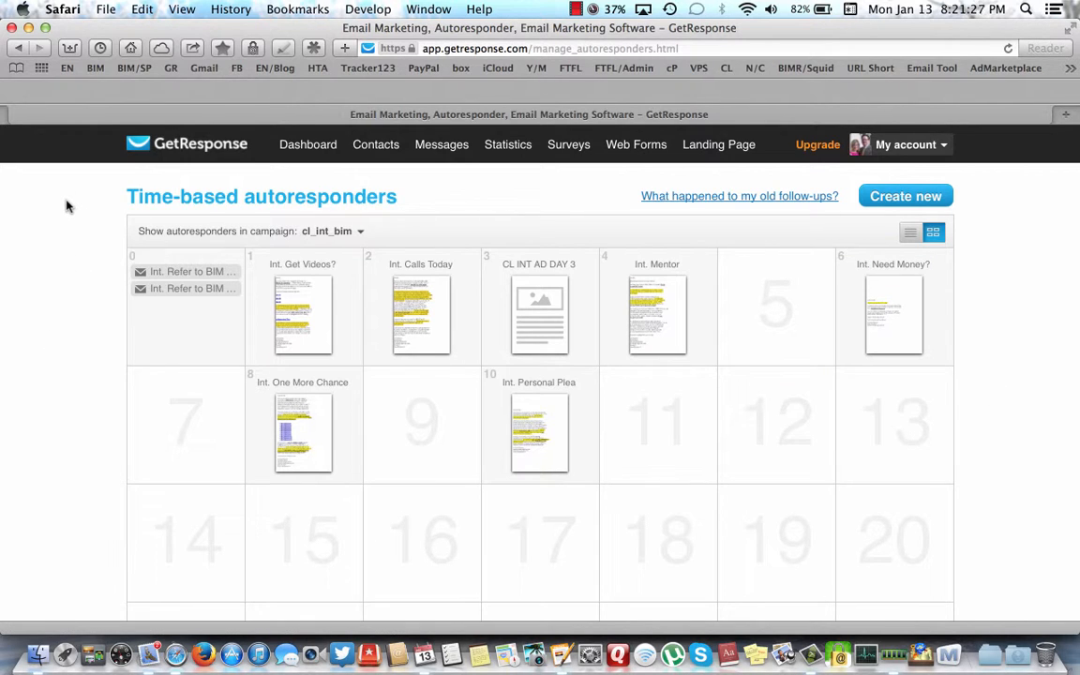
pyautogui.click(307, 146)
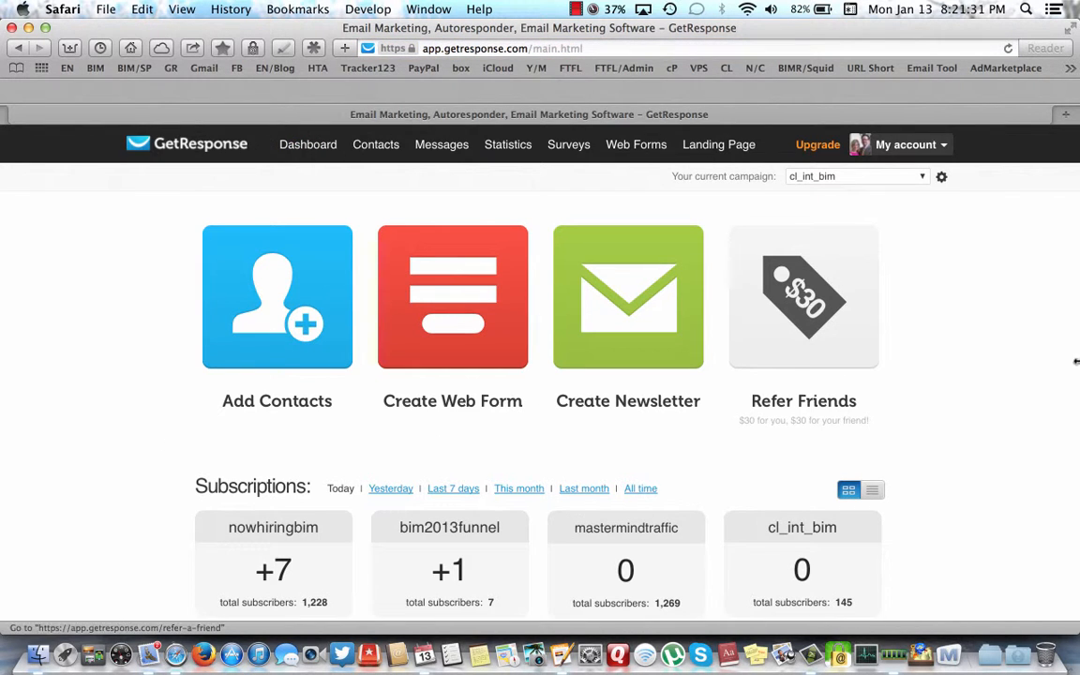
pyautogui.scroll(-2, 968, 432)
pyautogui.scroll(2, 971, 433)
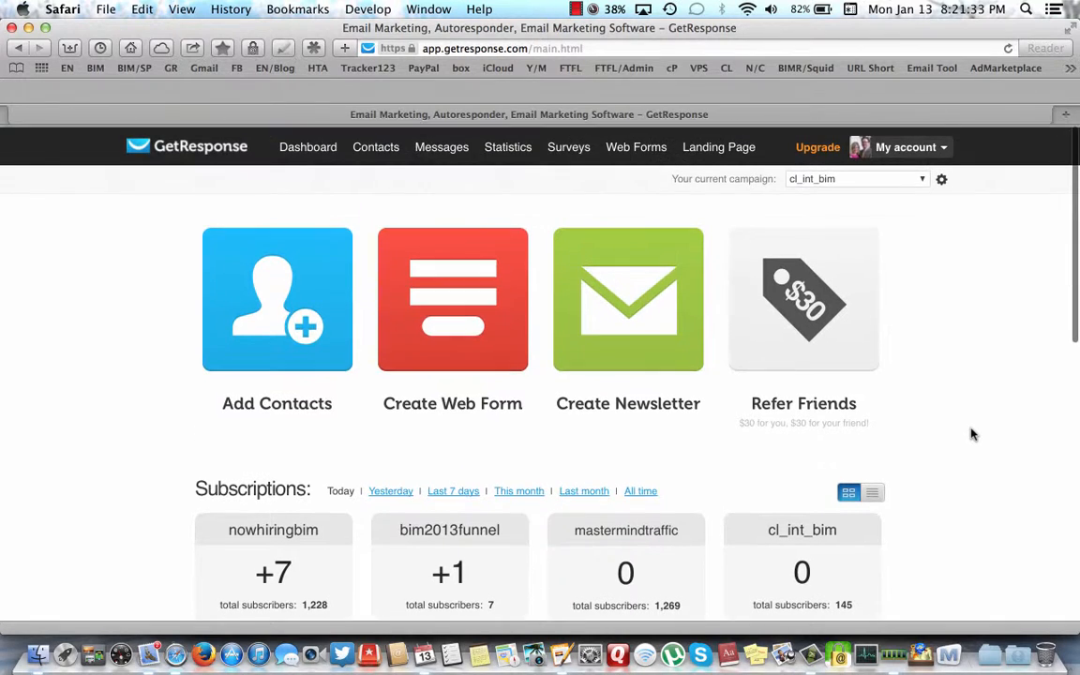